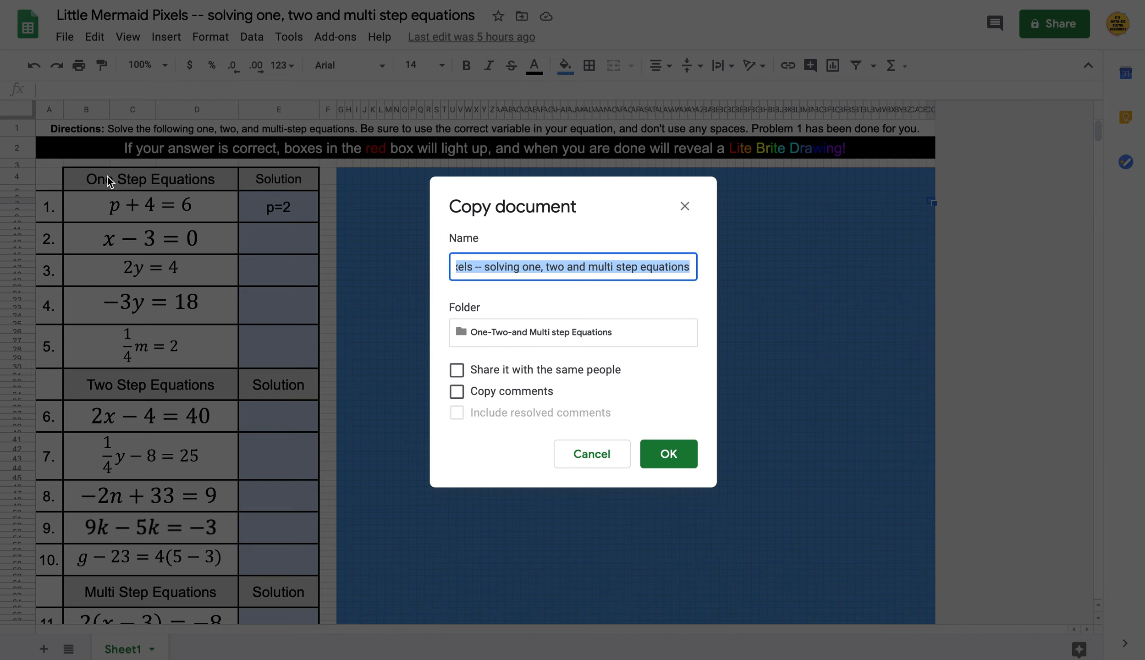
Name the copy 'playing around', place it in My Drive, and create it
text(playing )
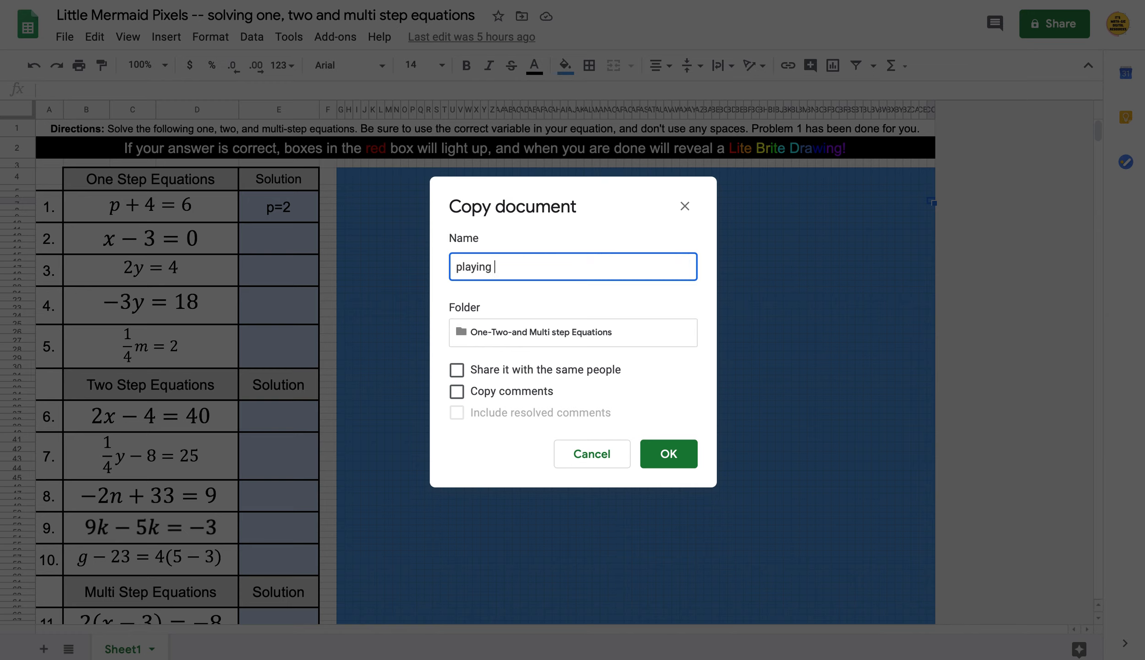
text(around)
click(516, 333)
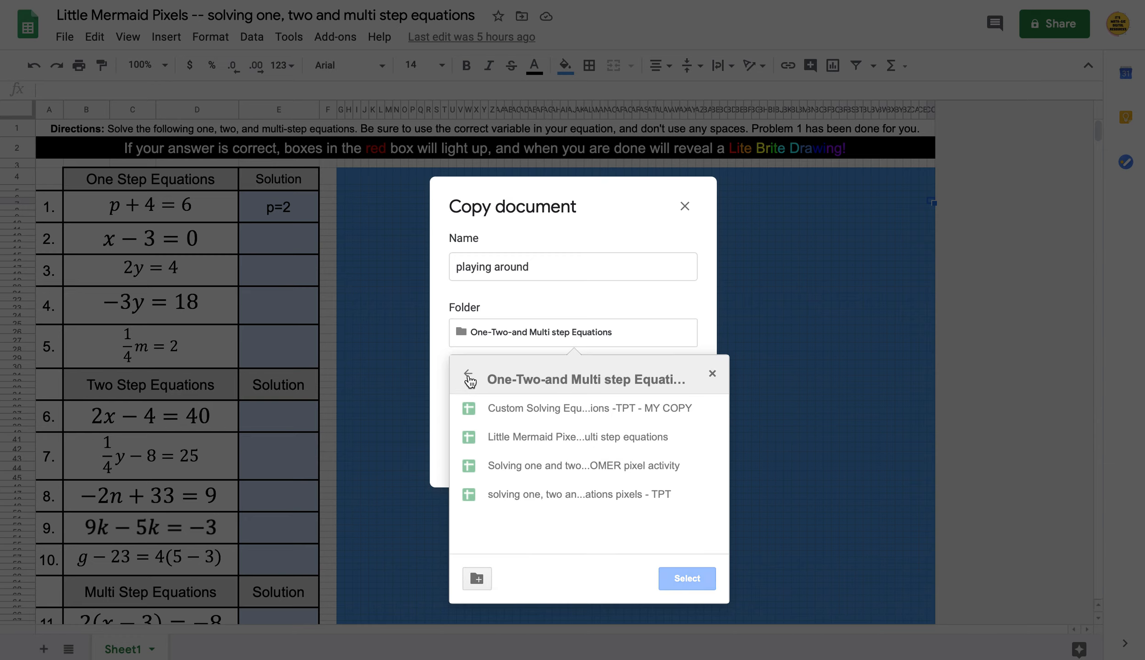
click(468, 377)
click(468, 377)
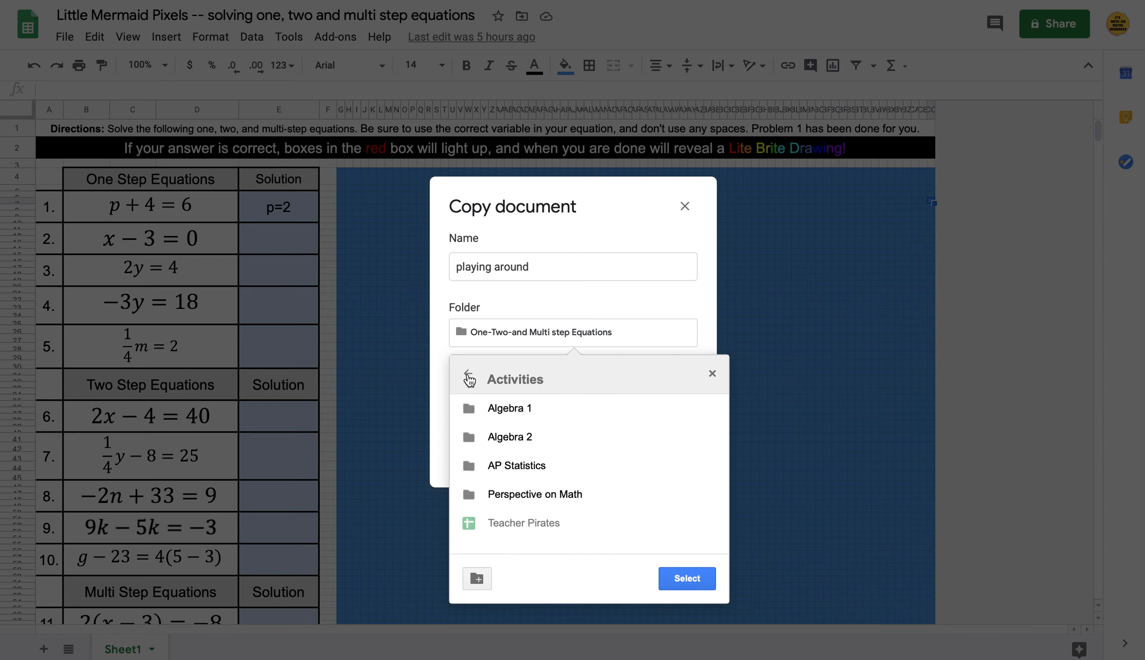
click(469, 377)
click(468, 377)
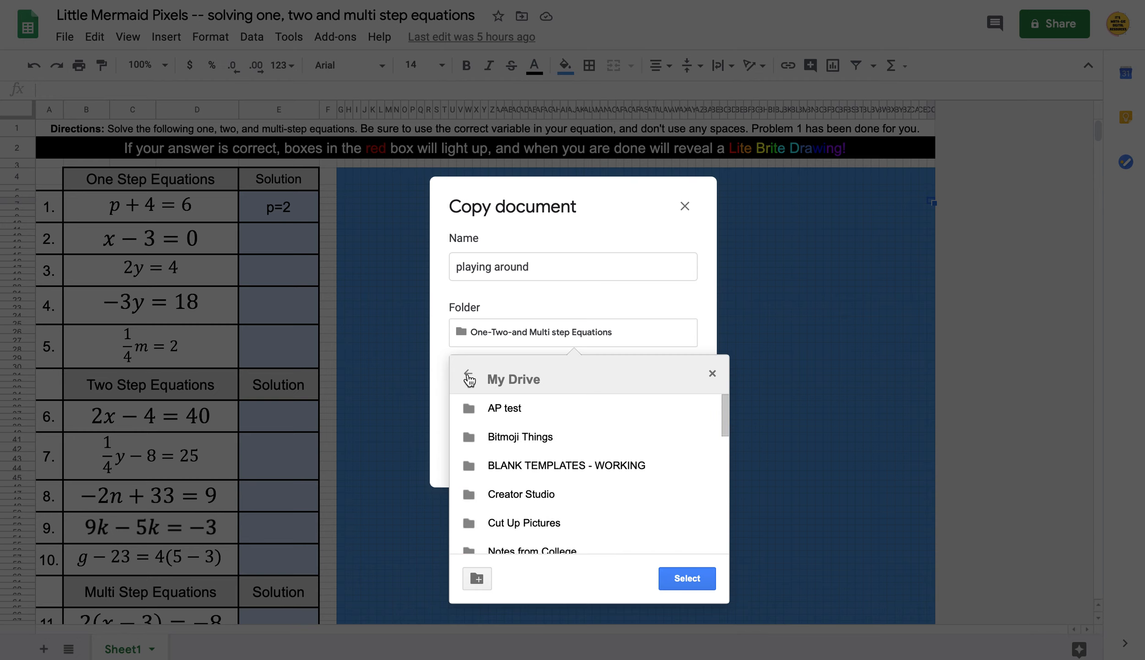
click(468, 379)
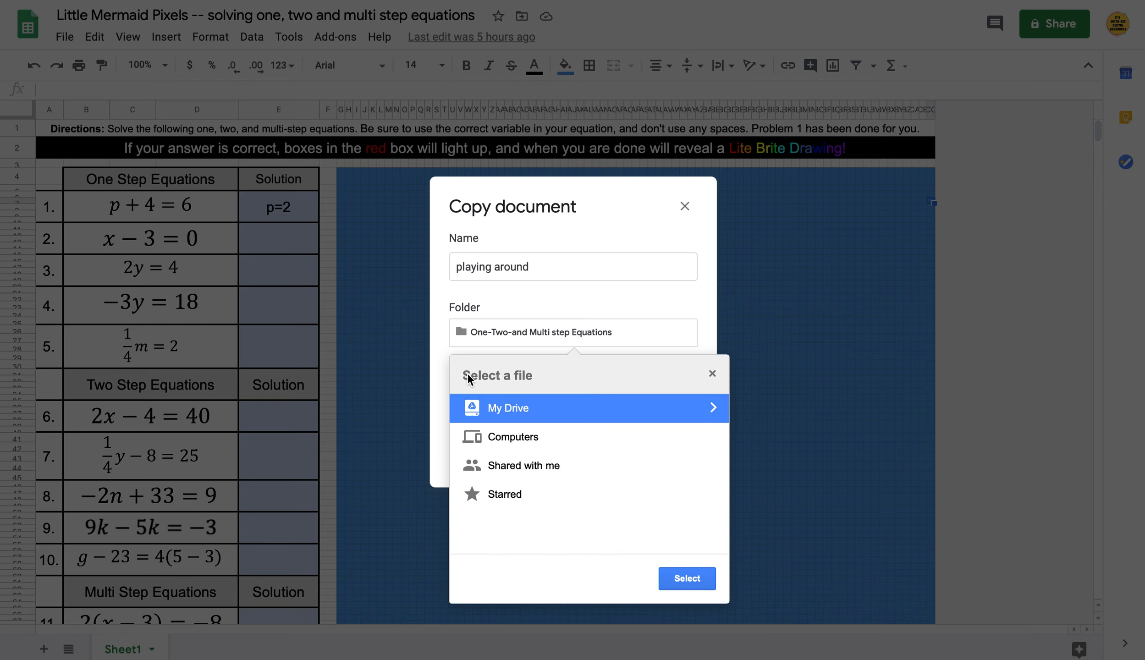
click(721, 415)
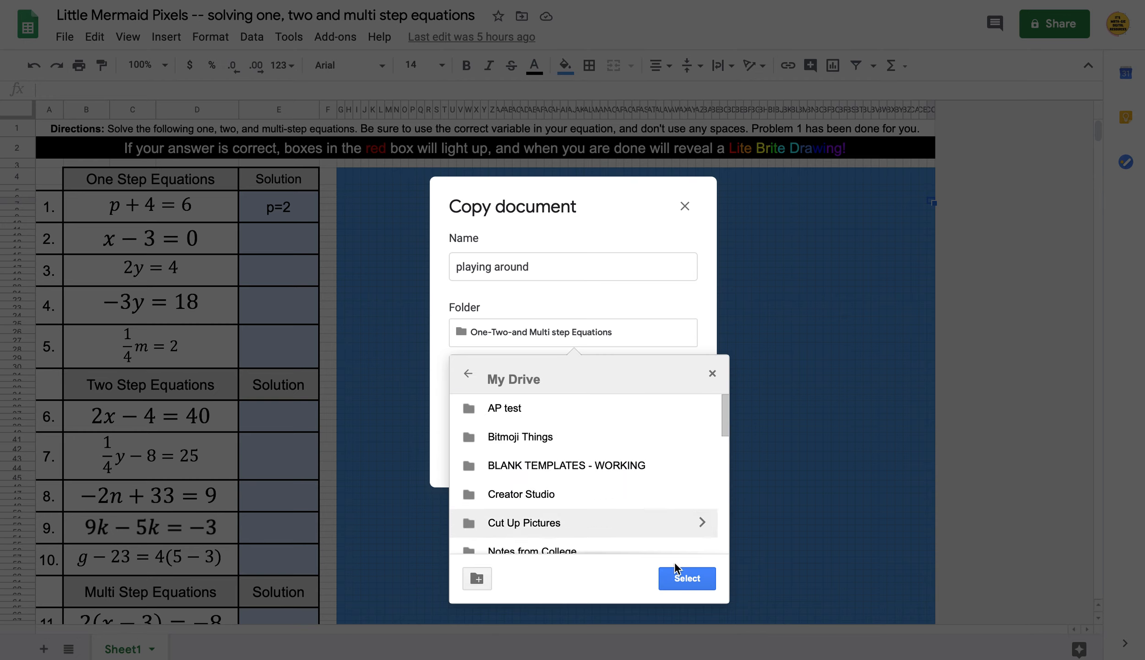
click(684, 578)
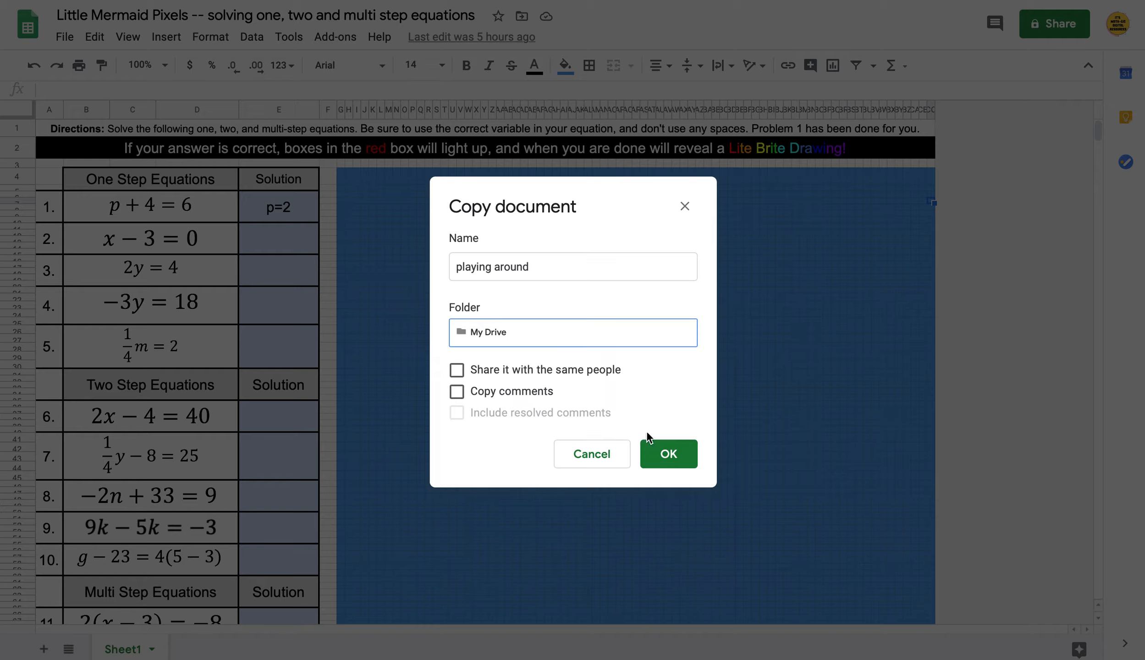
click(668, 455)
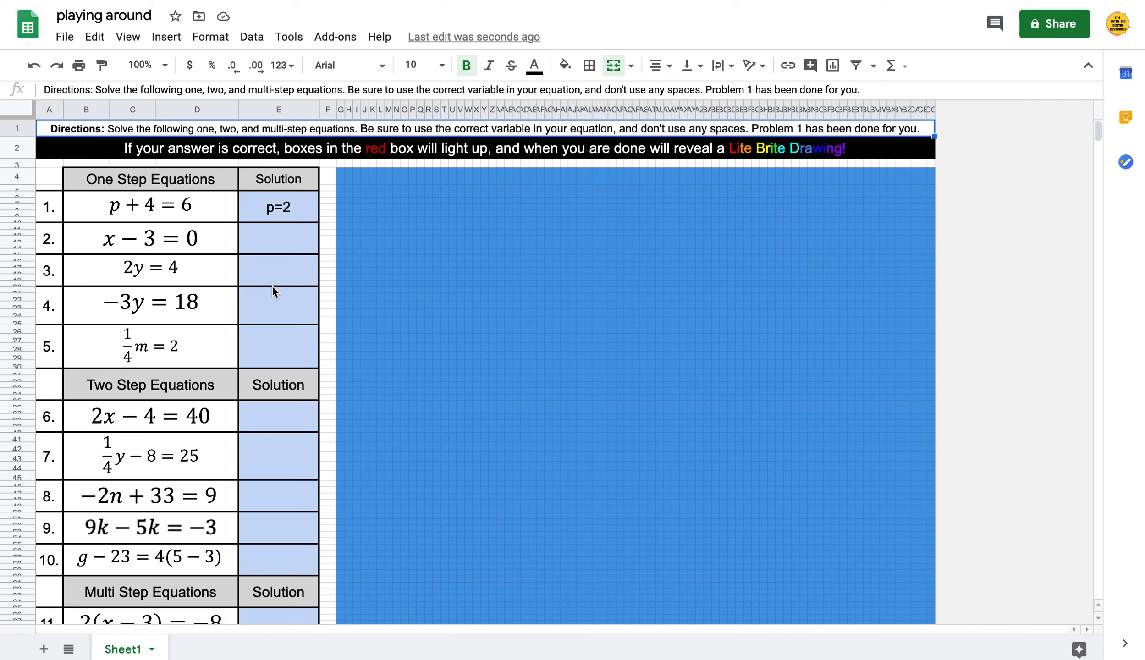
Clear the one-step equations for problems 1 through 5
click(205, 217)
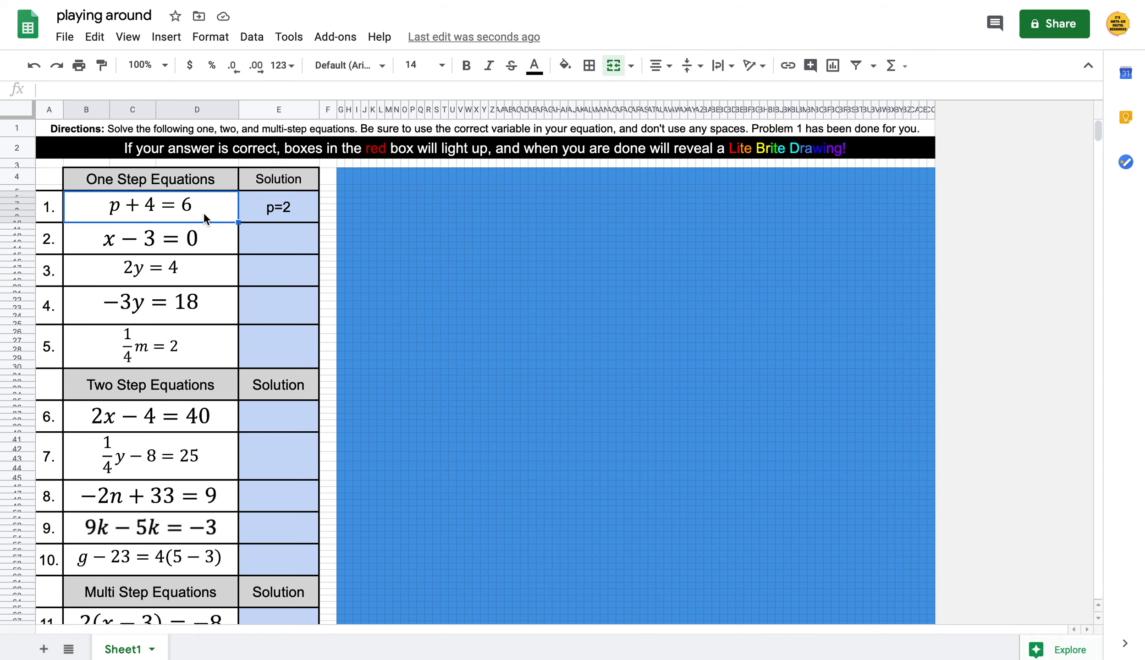
key(Delete)
key(Down)
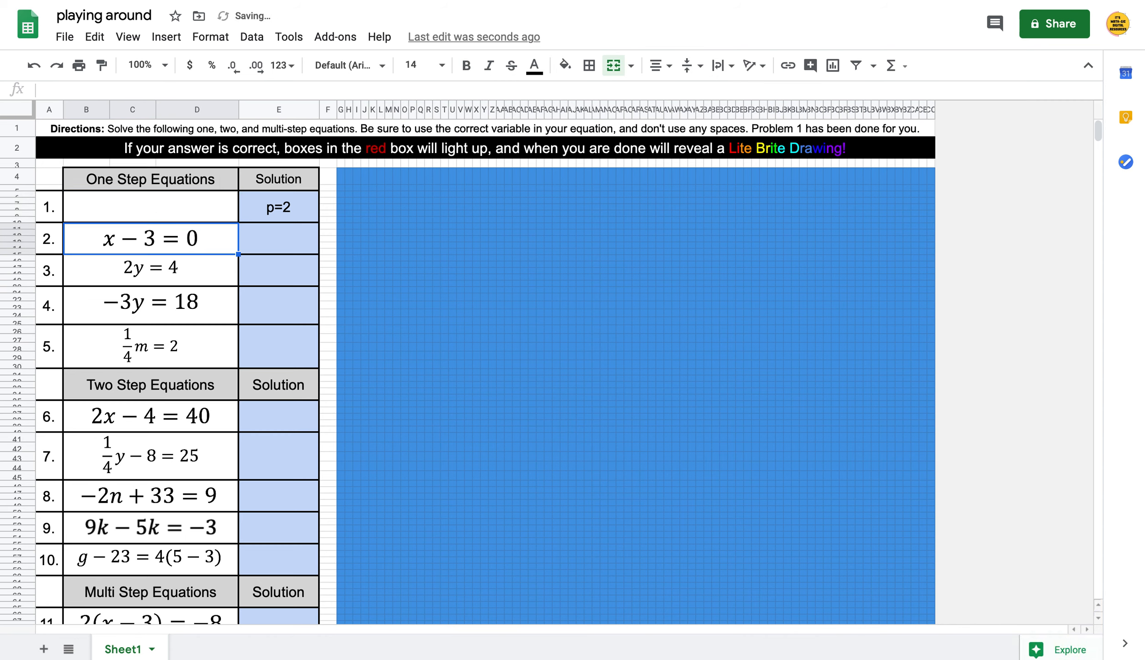
key(Delete)
key(Down)
key(Delete)
key(Down)
key(Delete)
key(Down)
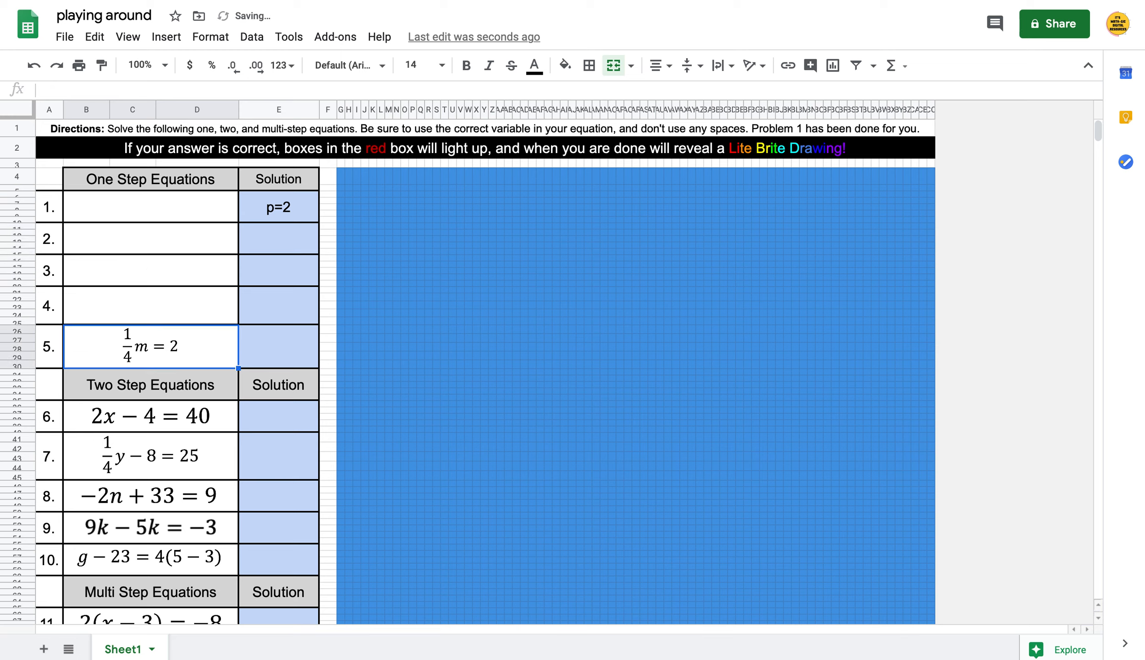
key(Delete)
Clear the two-step equations for problems 6 through 10
key(Down)
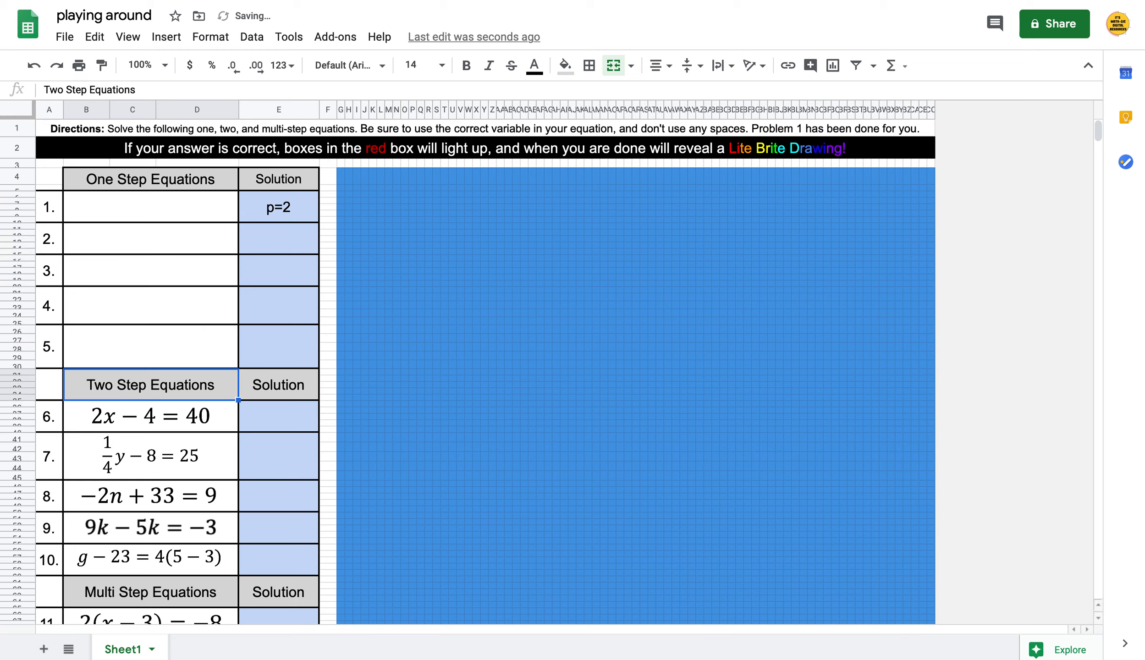
key(Up)
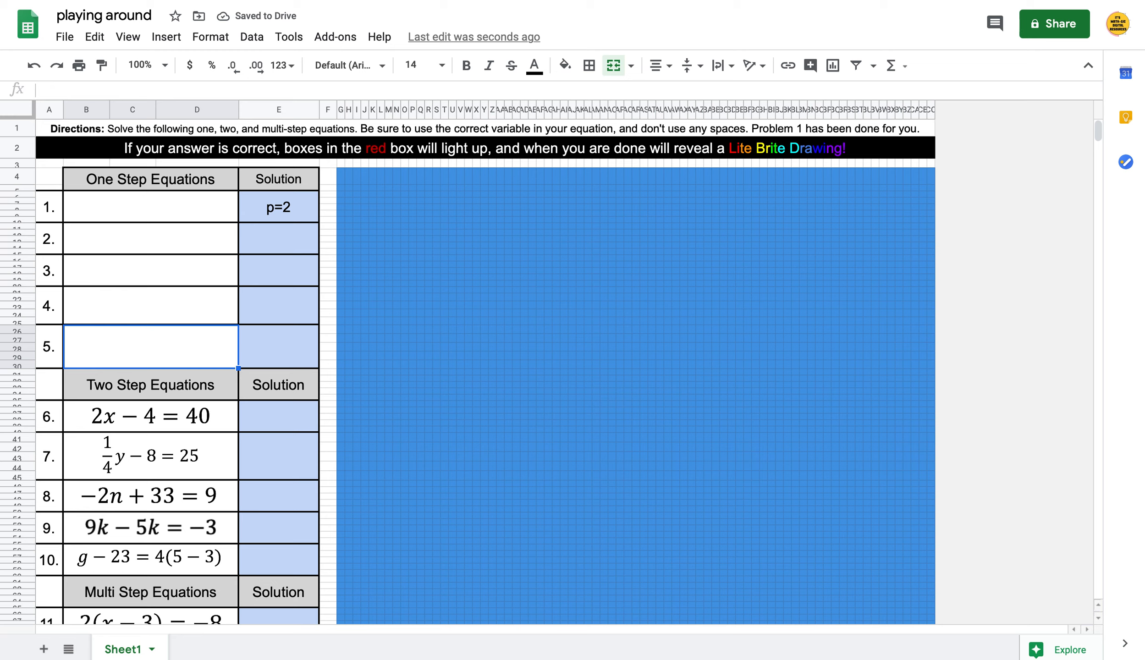
key(Down)
key(Down)
key(Delete)
key(Down)
key(Delete)
key(Down)
key(Delete)
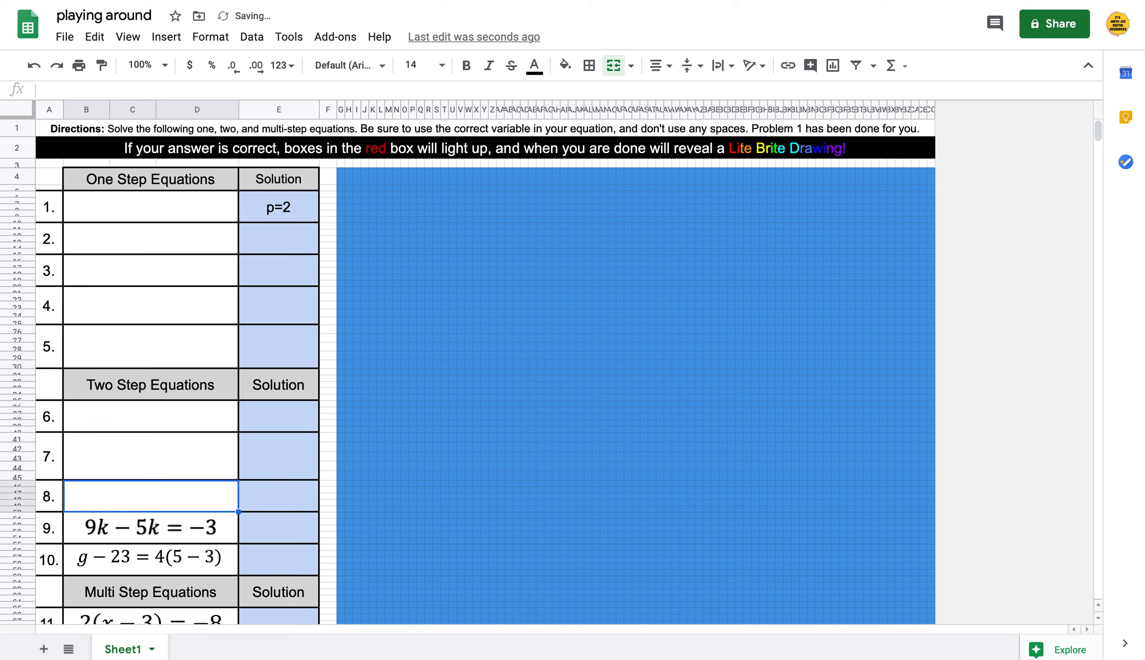
key(Down)
key(Delete)
key(Down)
key(Delete)
key(Down)
key(Down)
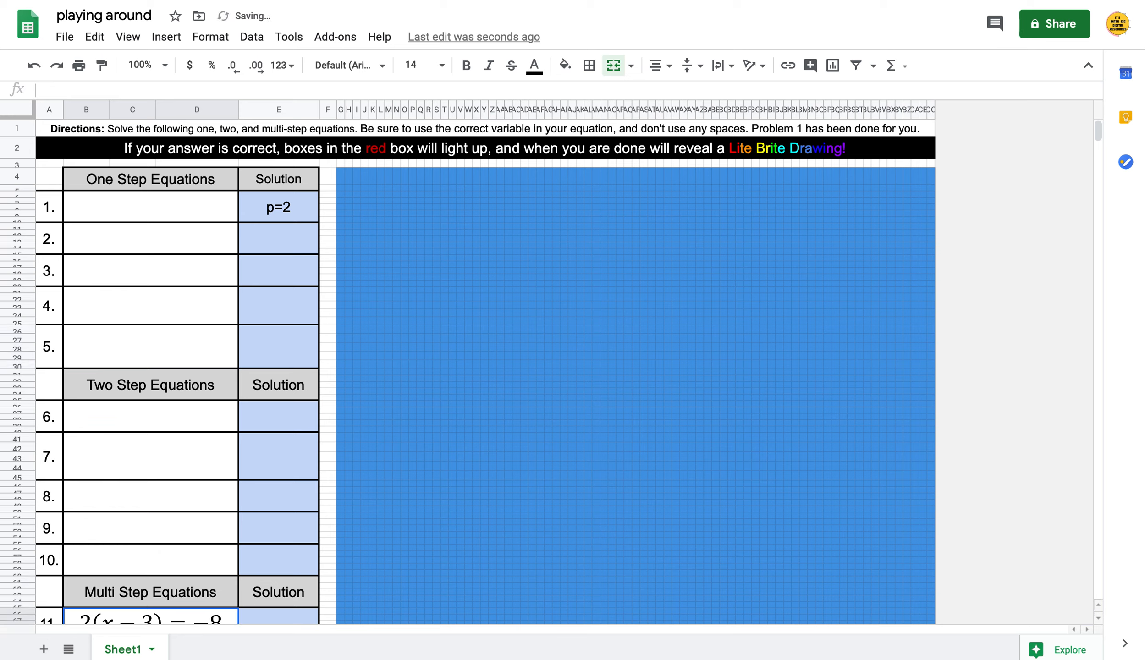
key(Delete)
key(Down)
Clear the equations for problems 11 through 15
key(Down)
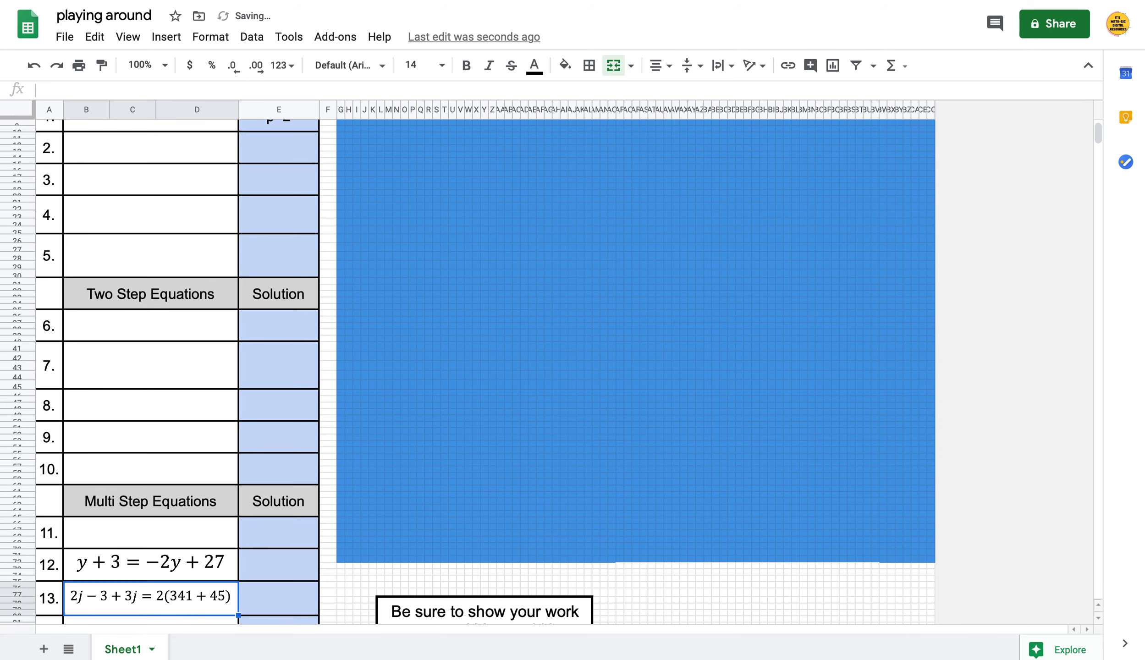
key(Up)
key(Delete)
key(Down)
key(Delete)
key(Down)
key(Down)
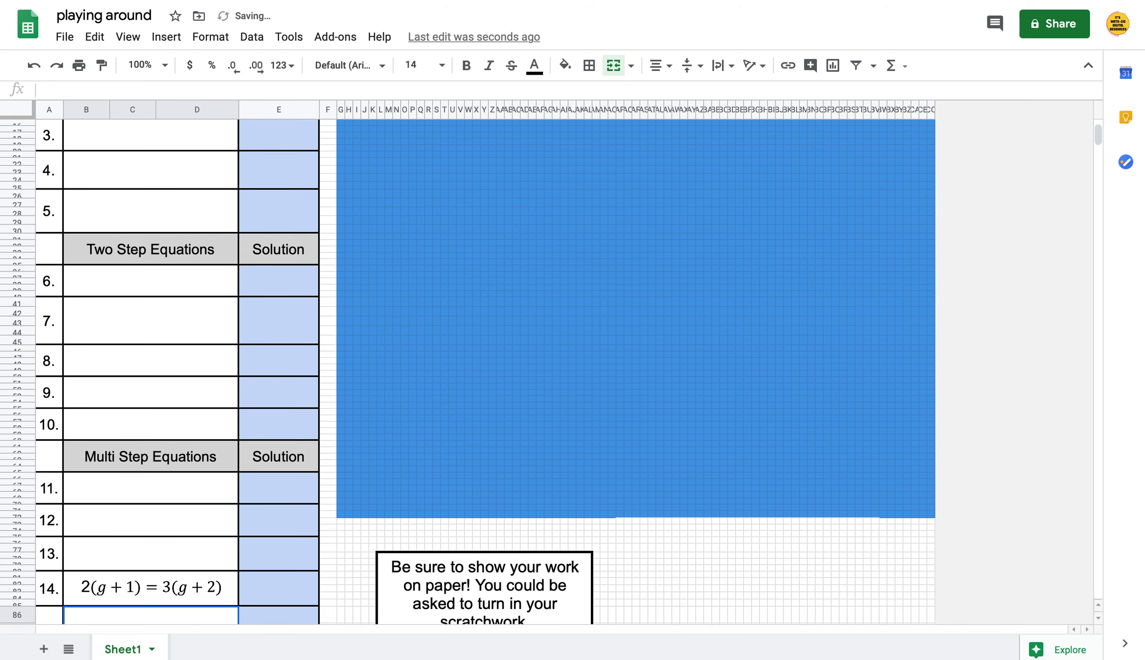
key(Down)
key(Up)
key(Up)
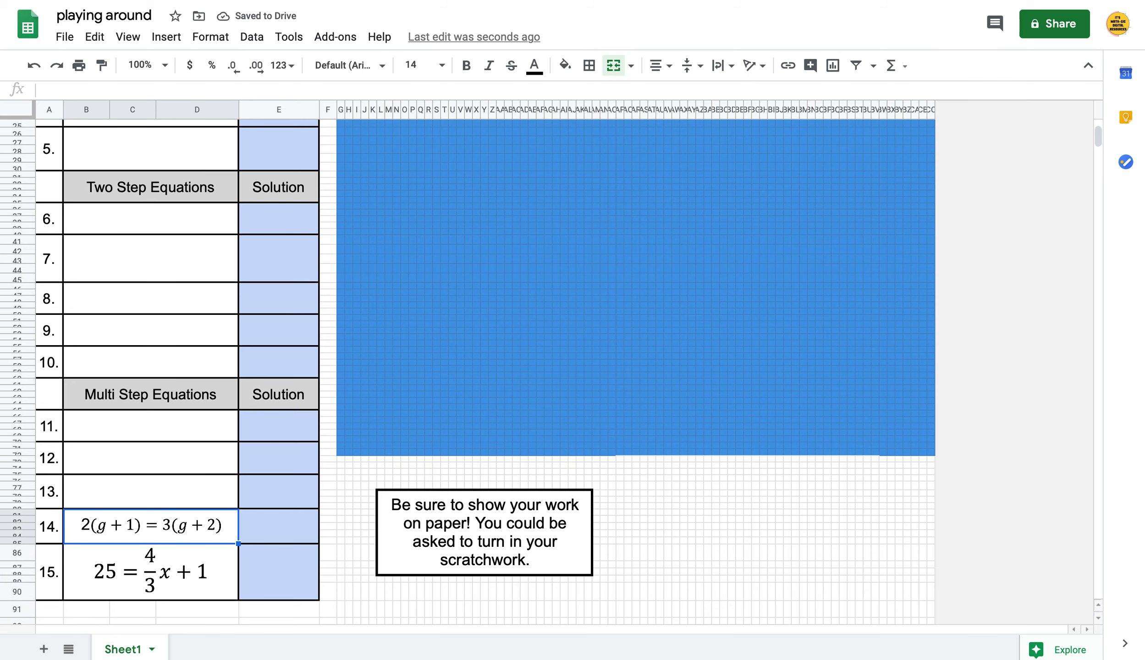
key(Delete)
key(Down)
key(Delete)
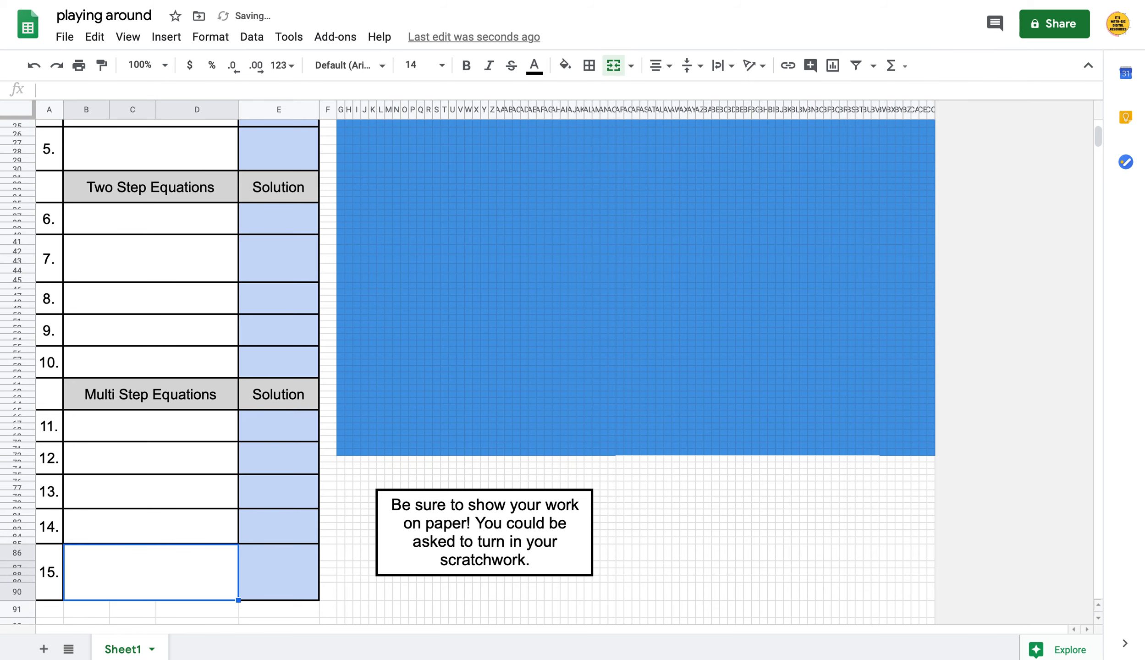
Delete the sample p=2 answer from the first solution box
scroll(202, 275, up, 5)
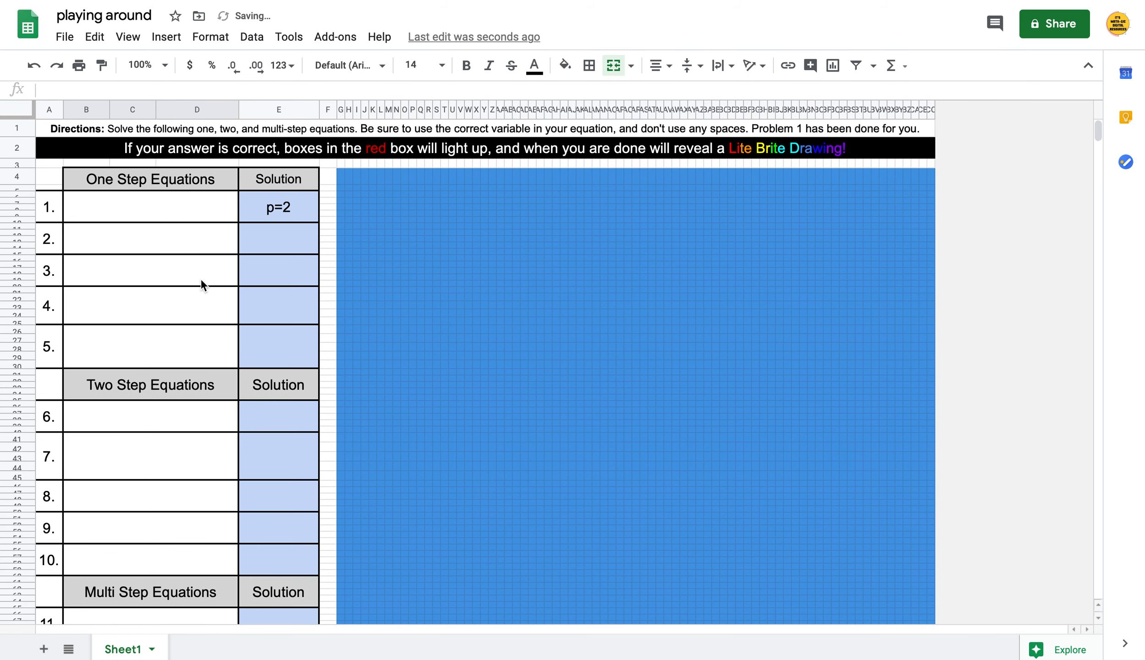
click(286, 213)
key(Delete)
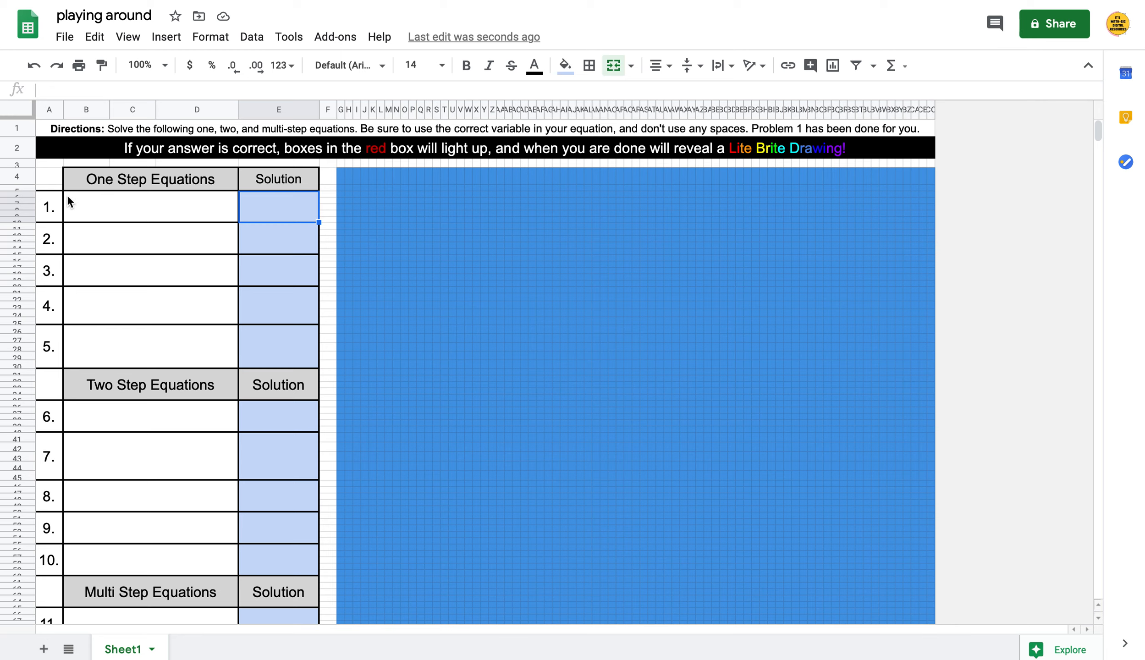
drag(64, 204, 285, 207)
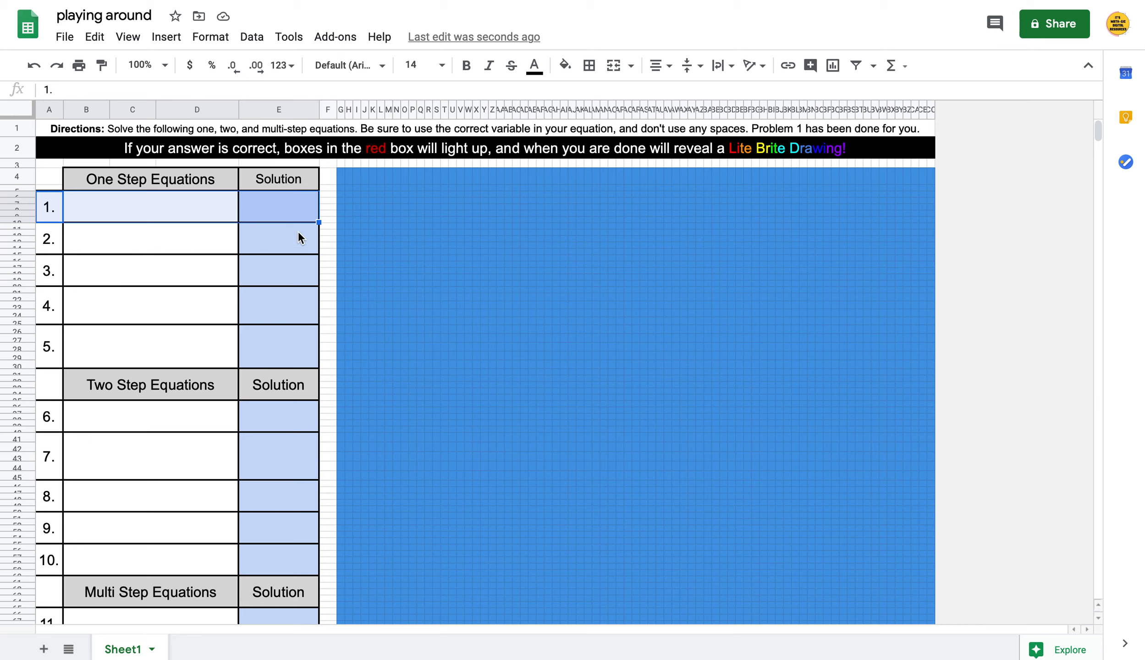
click(138, 240)
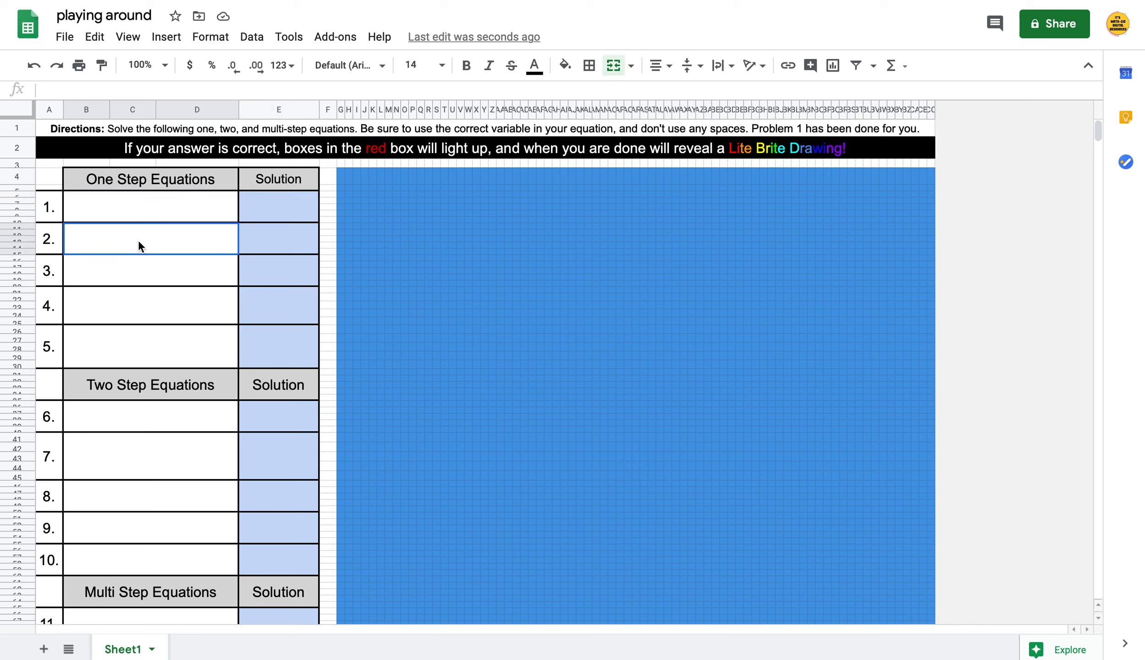
Make problem 2 'what is the square root of 36' with answer 6
click(145, 205)
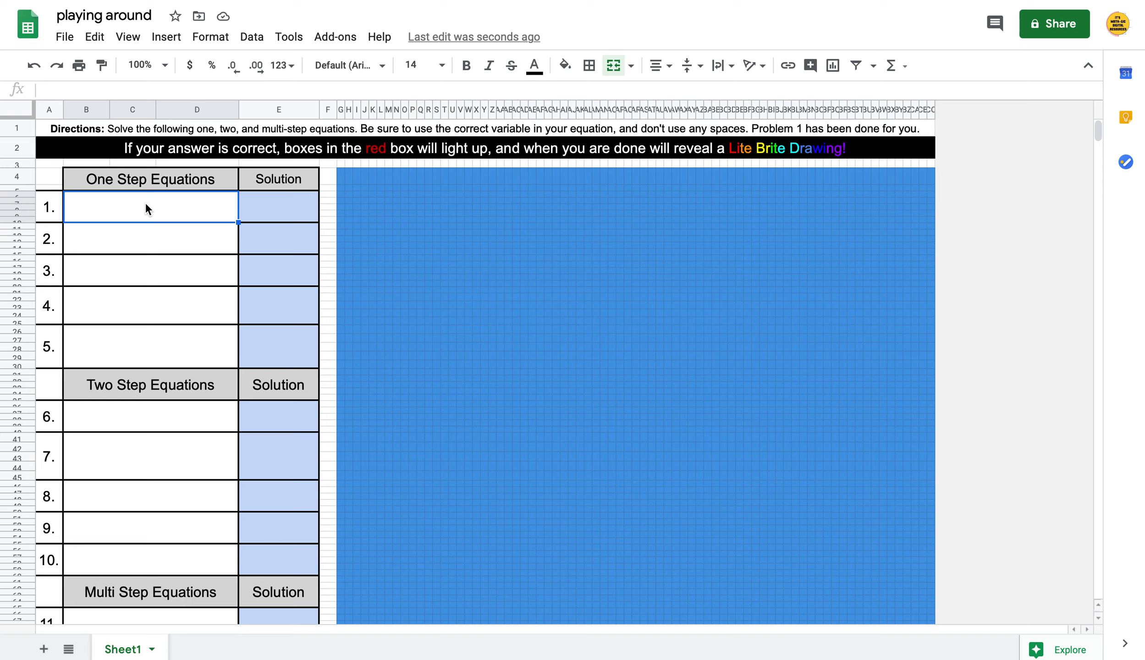
click(153, 236)
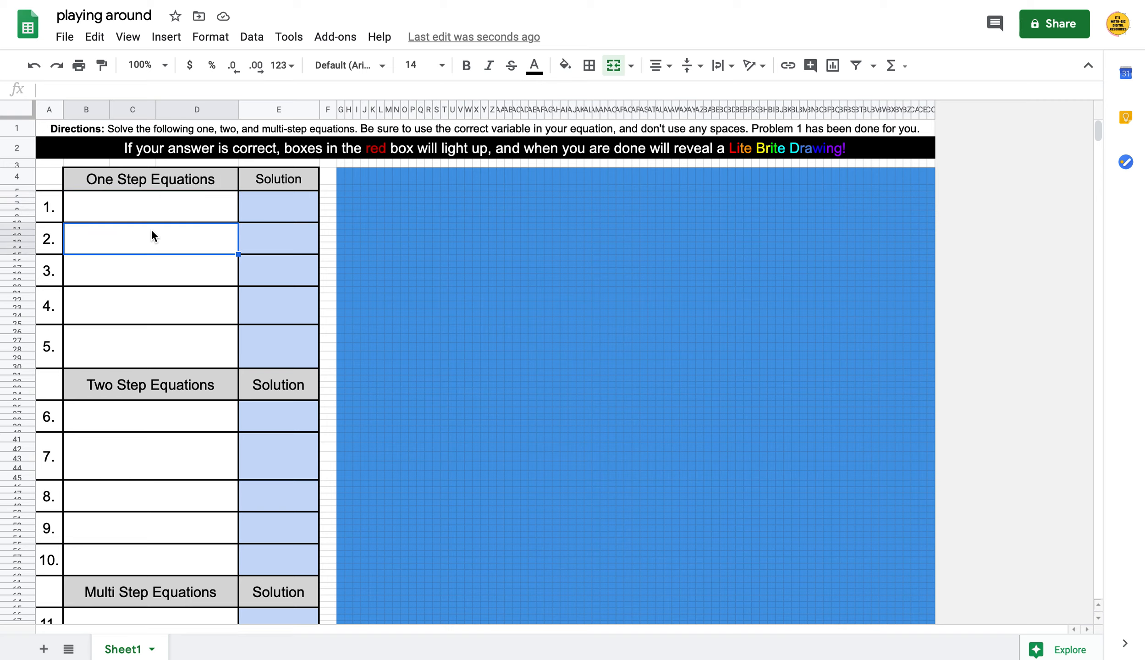
text(what is )
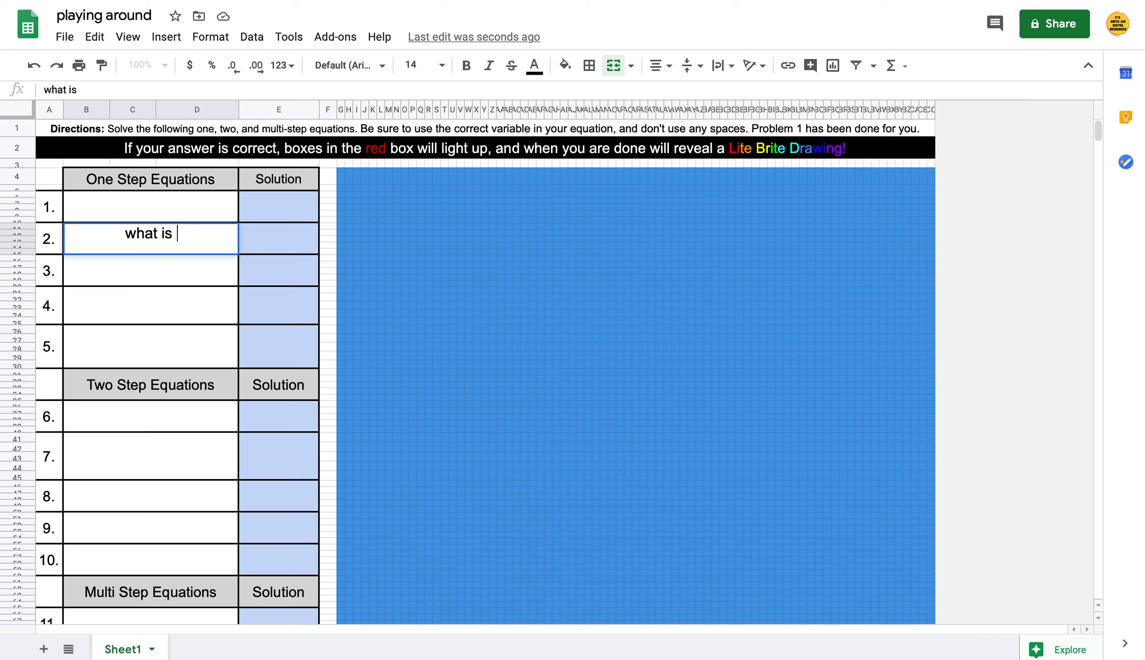
text(the square)
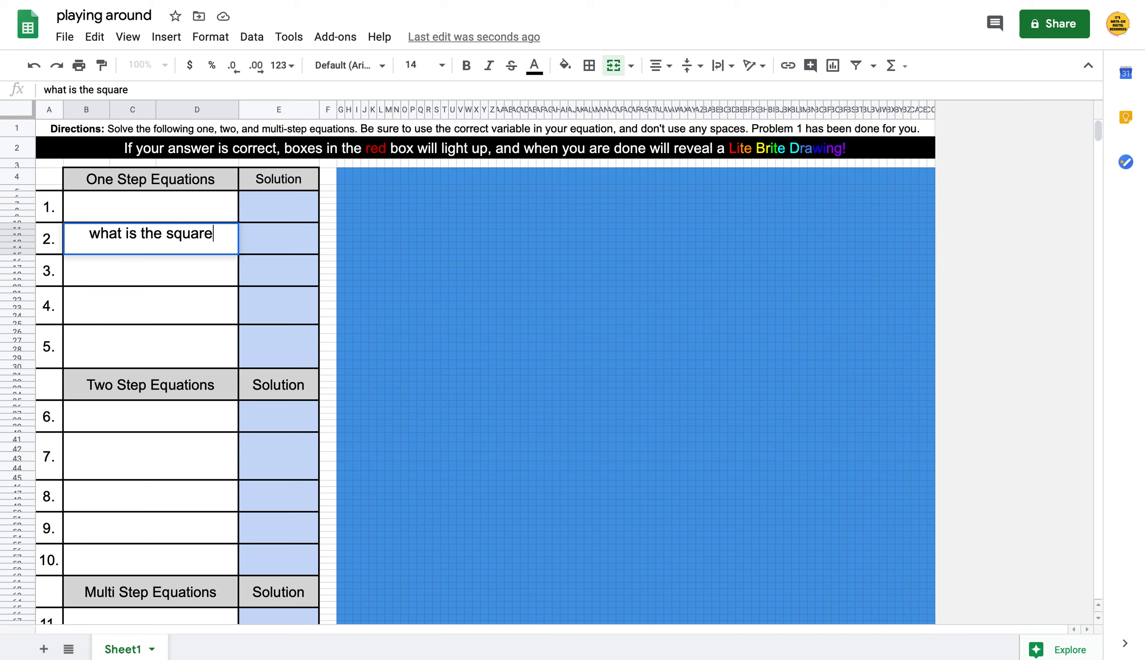
text( root of 36)
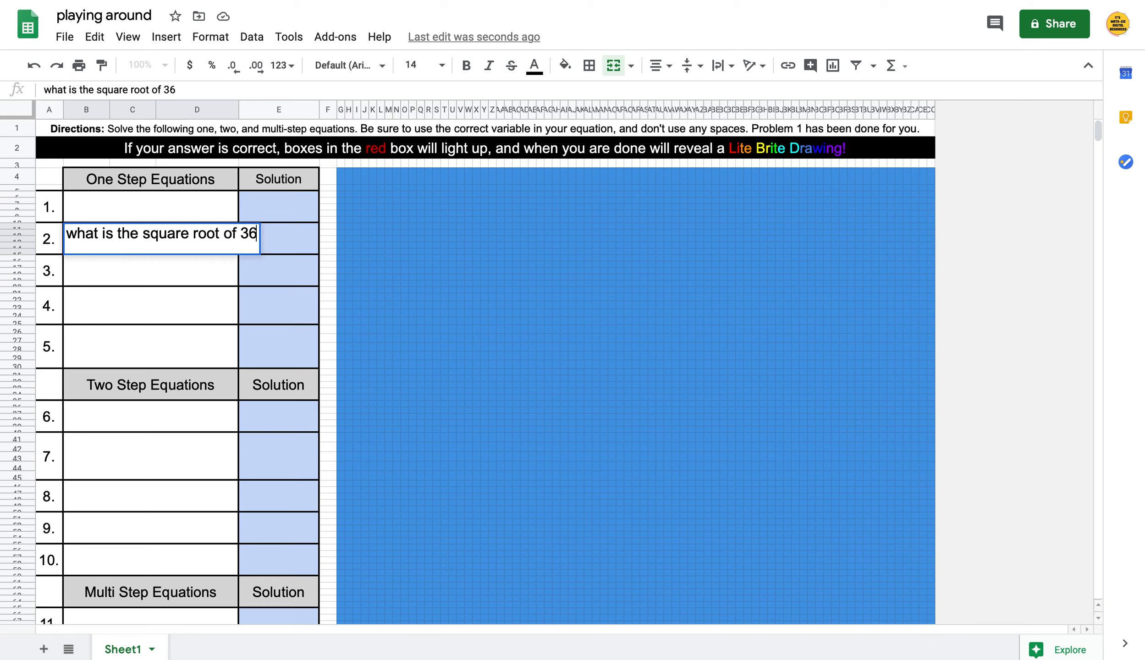
key(Return)
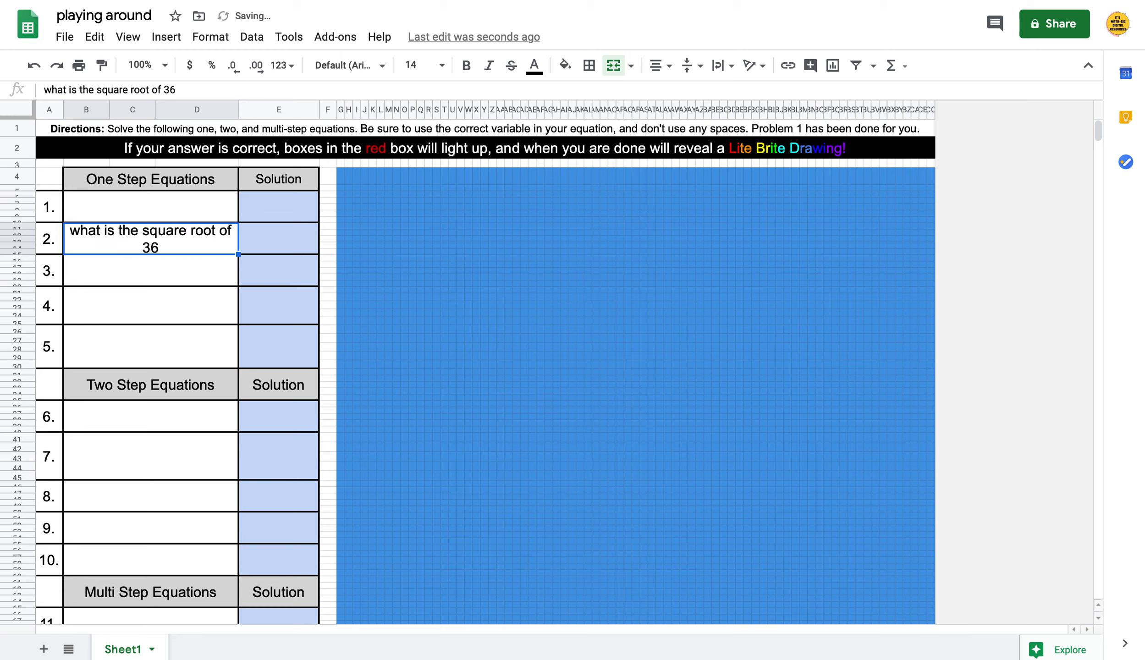
key(Right)
text(6)
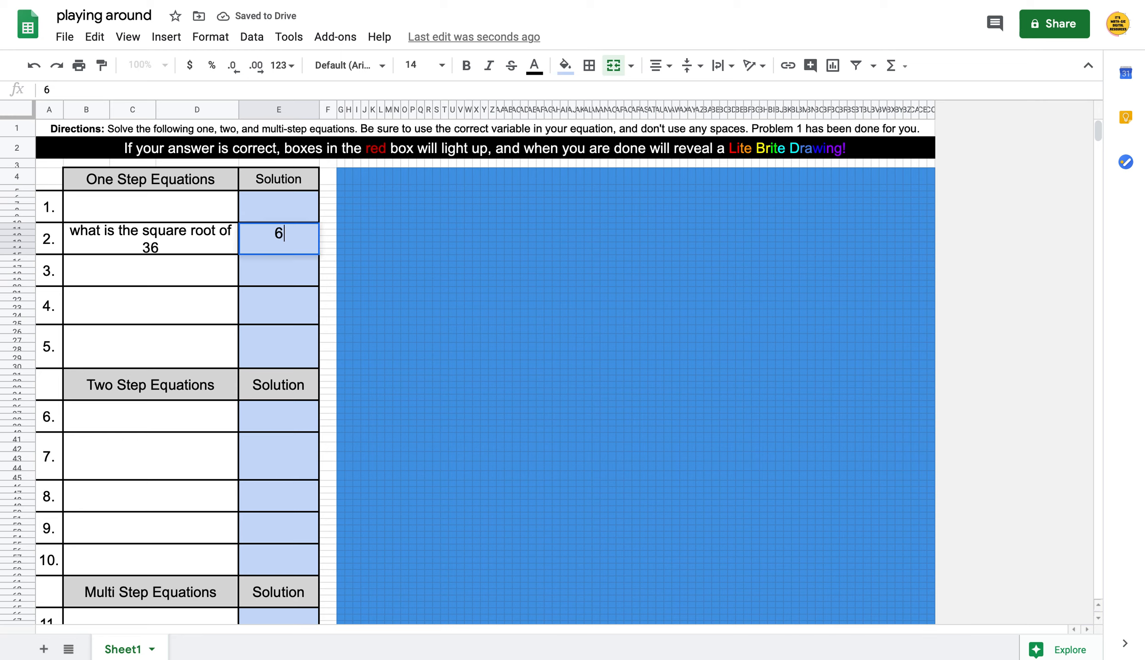
key(Return)
Add problem 3 'What color is a tiger' with the answer orange
key(Left)
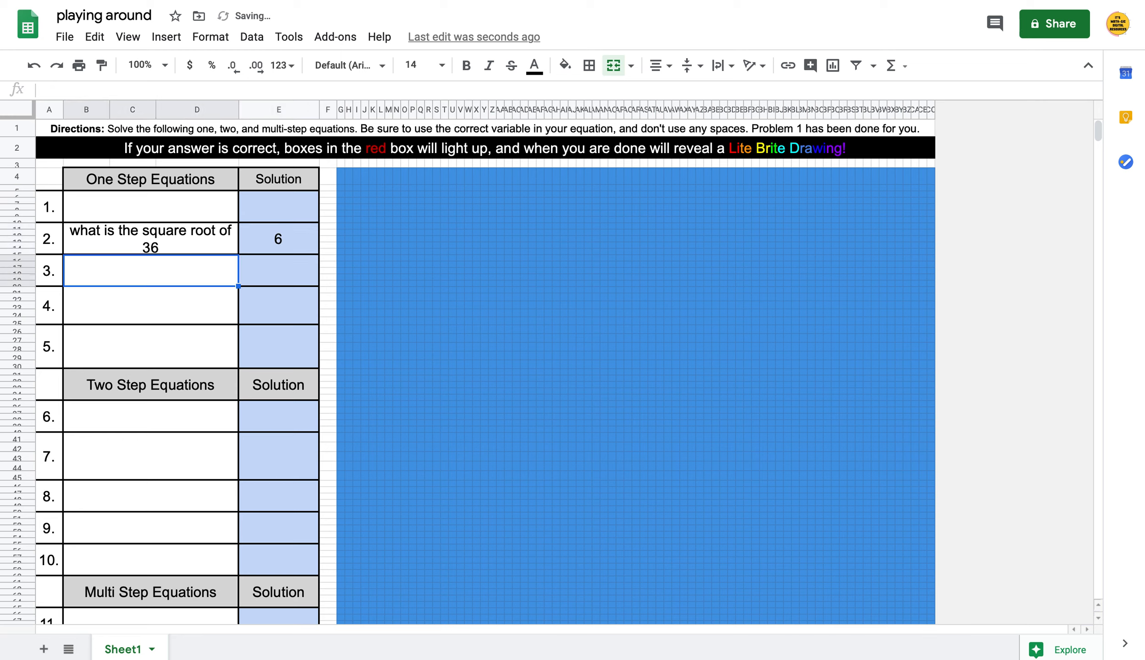
text(What c)
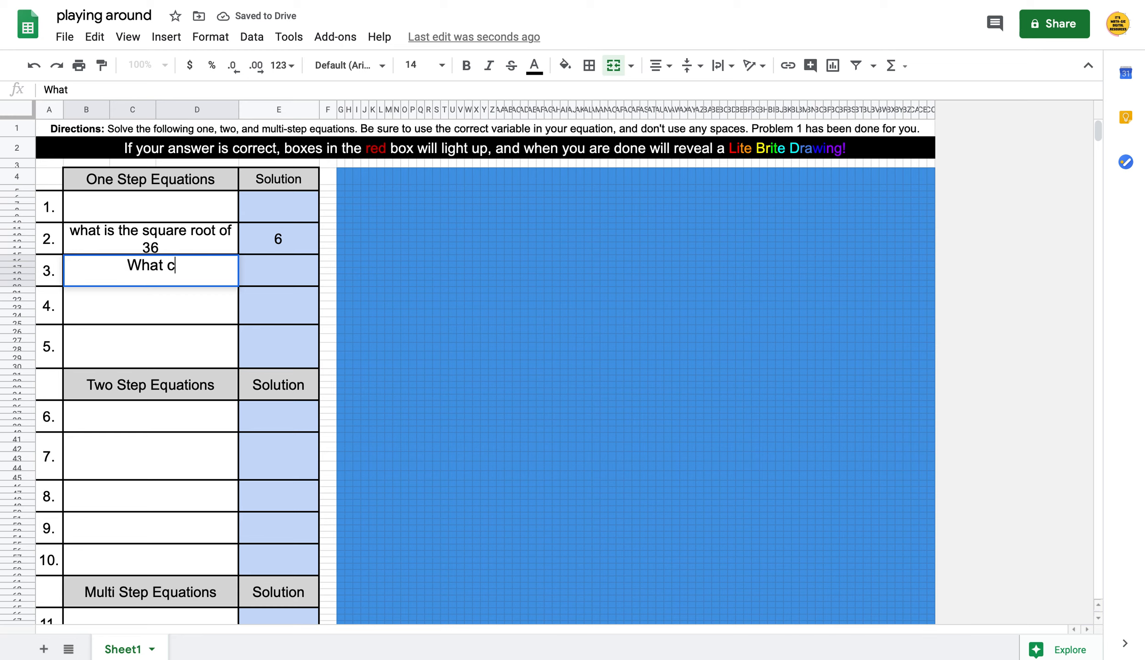
text(olor is a tiger)
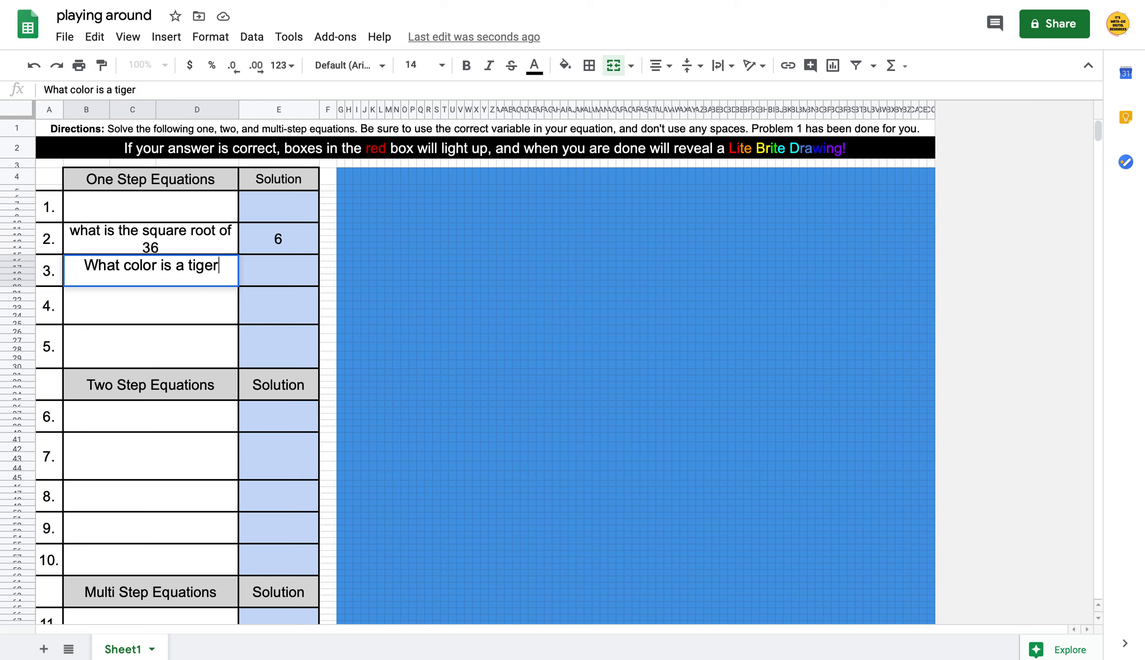
key(Tab)
text(orange)
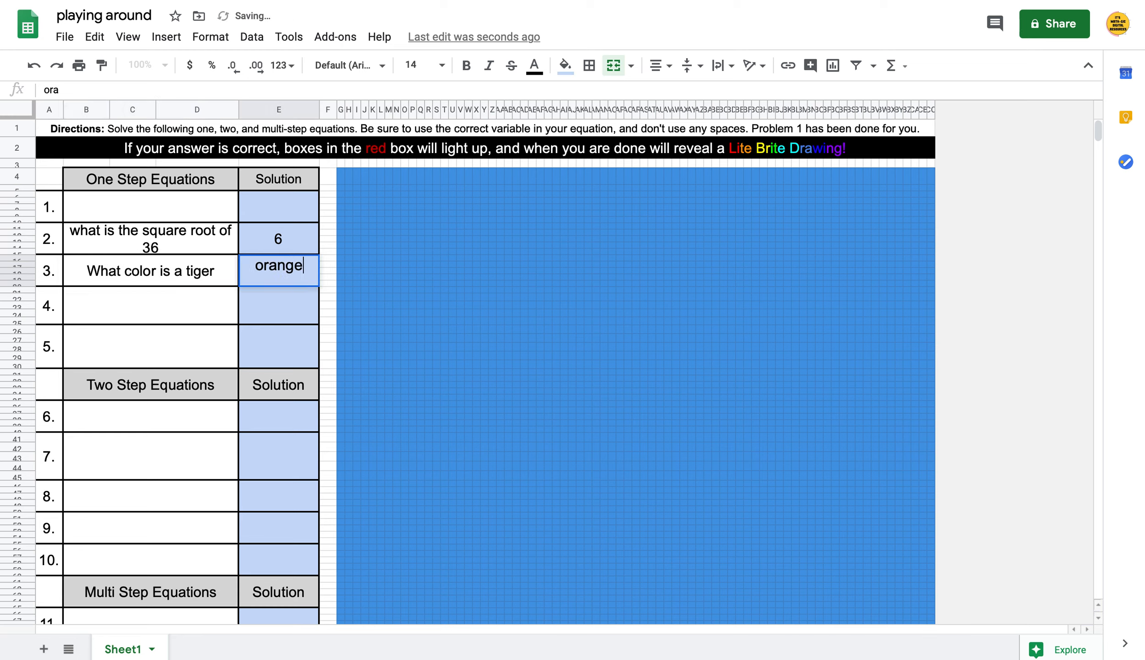
key(Return)
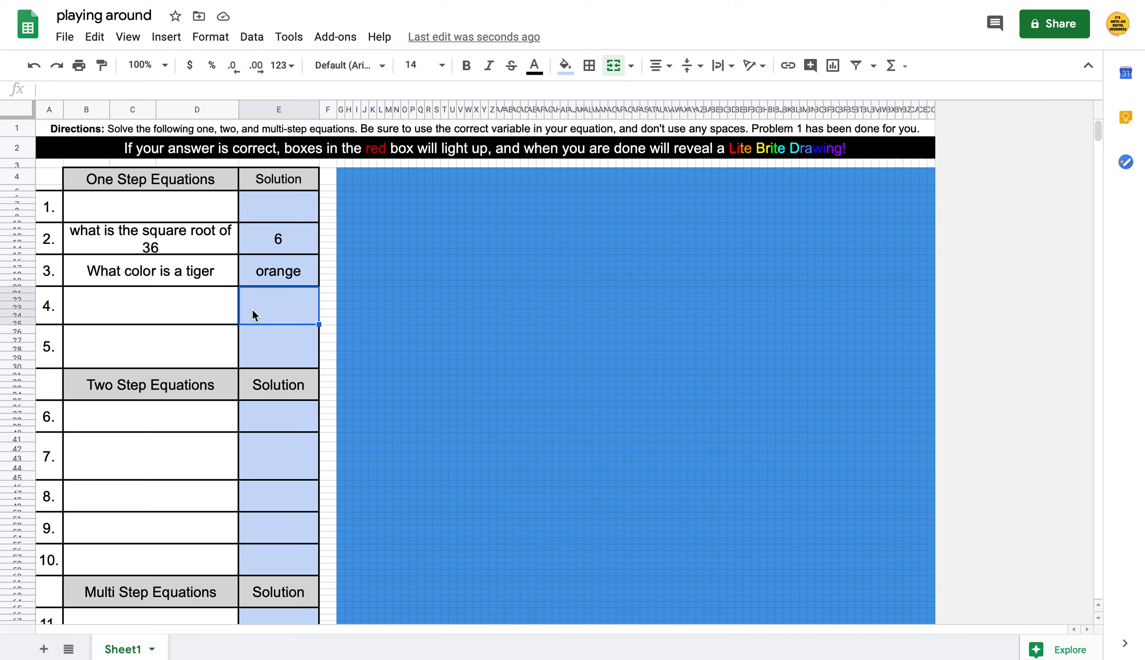
Enter answers 5, 9, 3, 2 and 11 for problems 4 through 8
text(5)
key(Return)
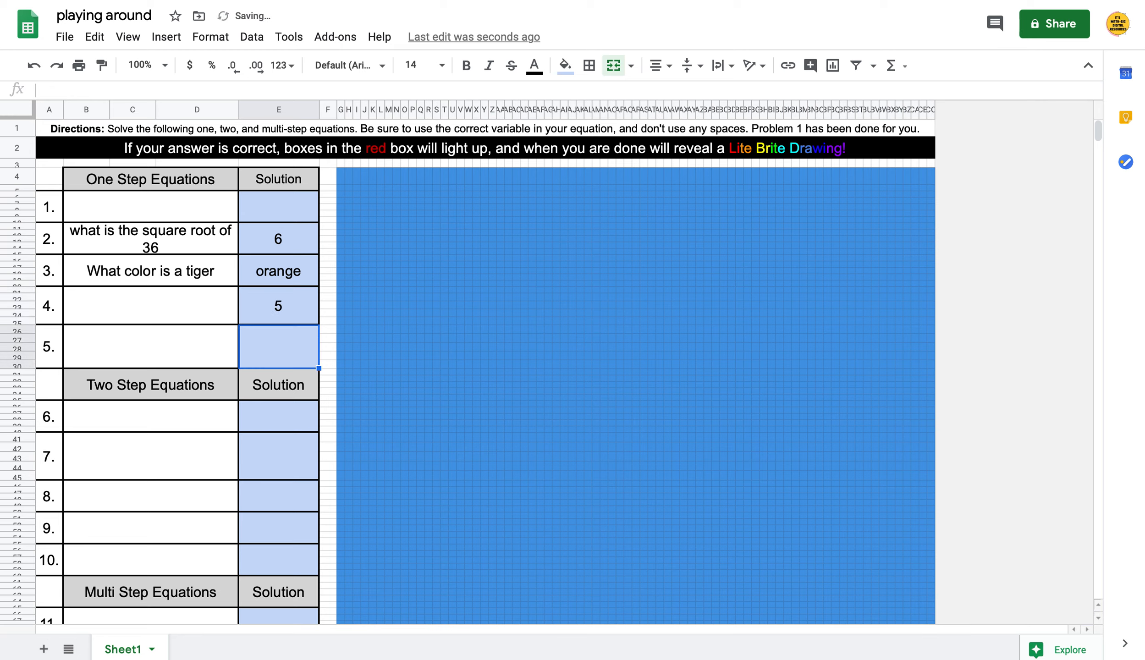
text(9)
key(Return)
key(Down)
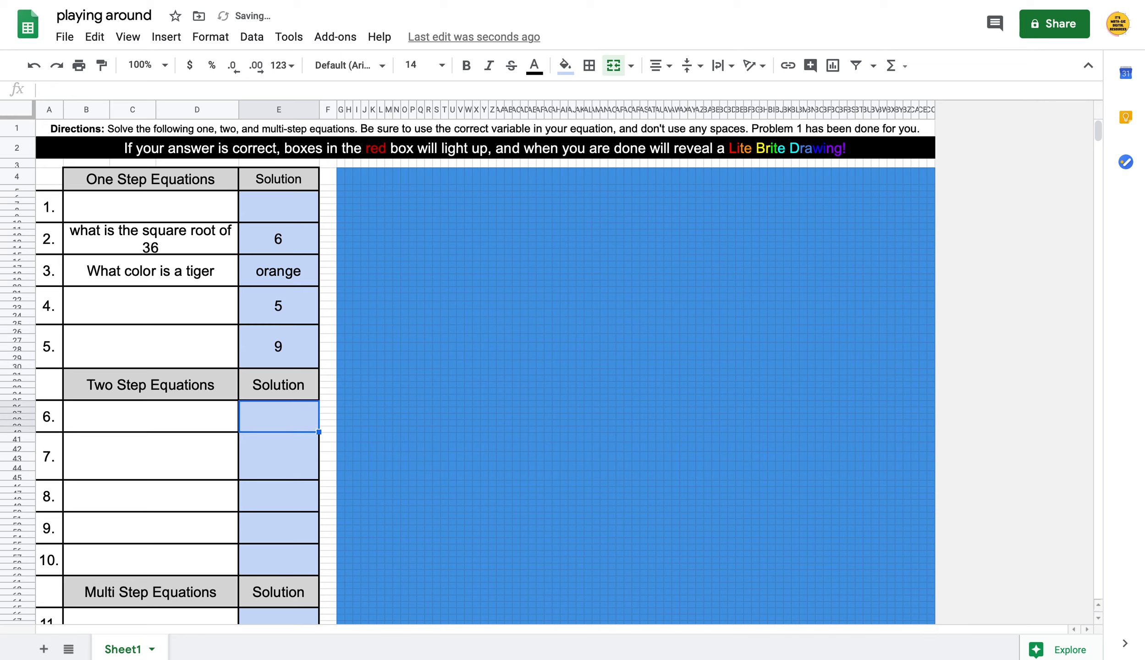
text(3)
key(Return)
text(2)
key(Return)
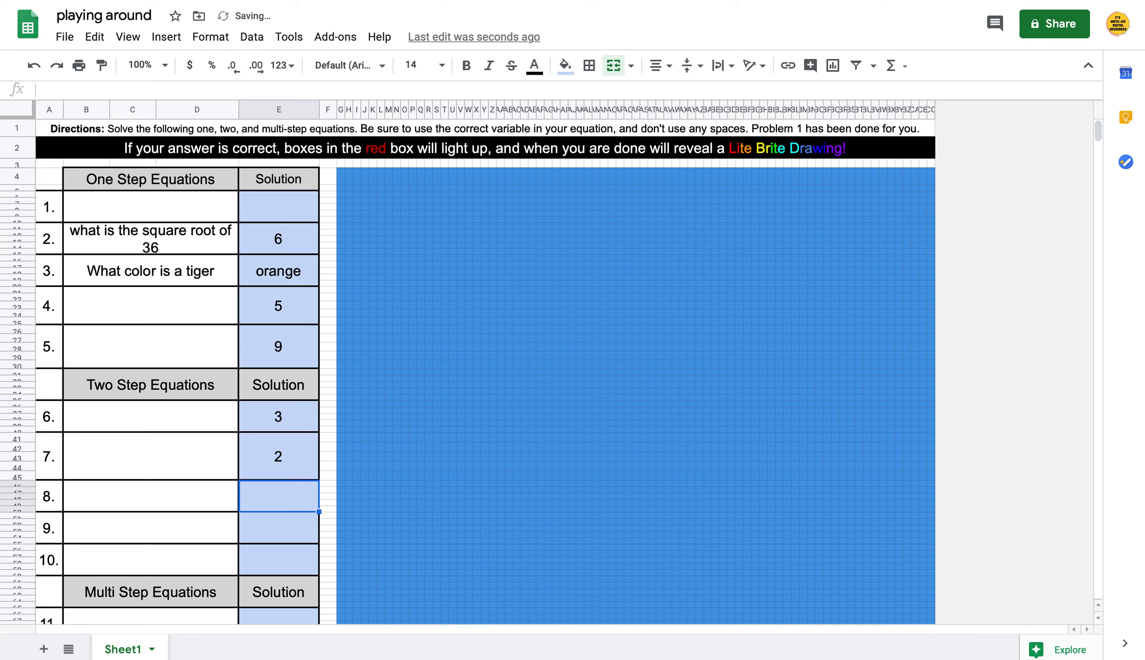
text(11)
key(Return)
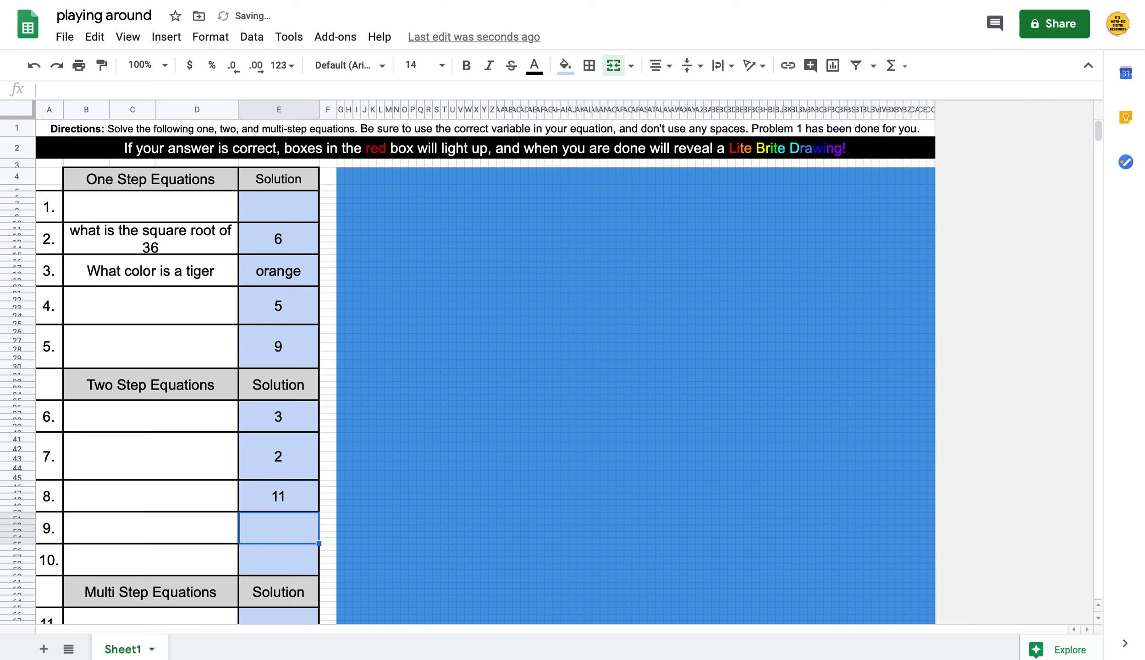
Enter answers -76, pink, 0, 3 and 3 for problems 9 through 13
text(-)
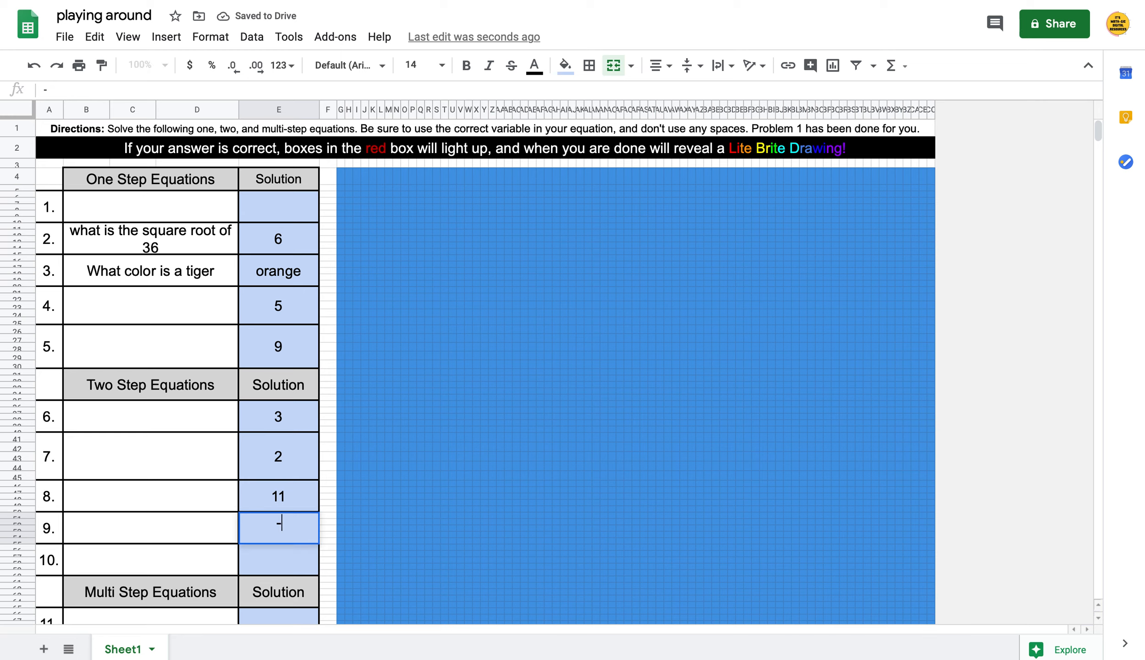
text(76)
key(Return)
text(pink)
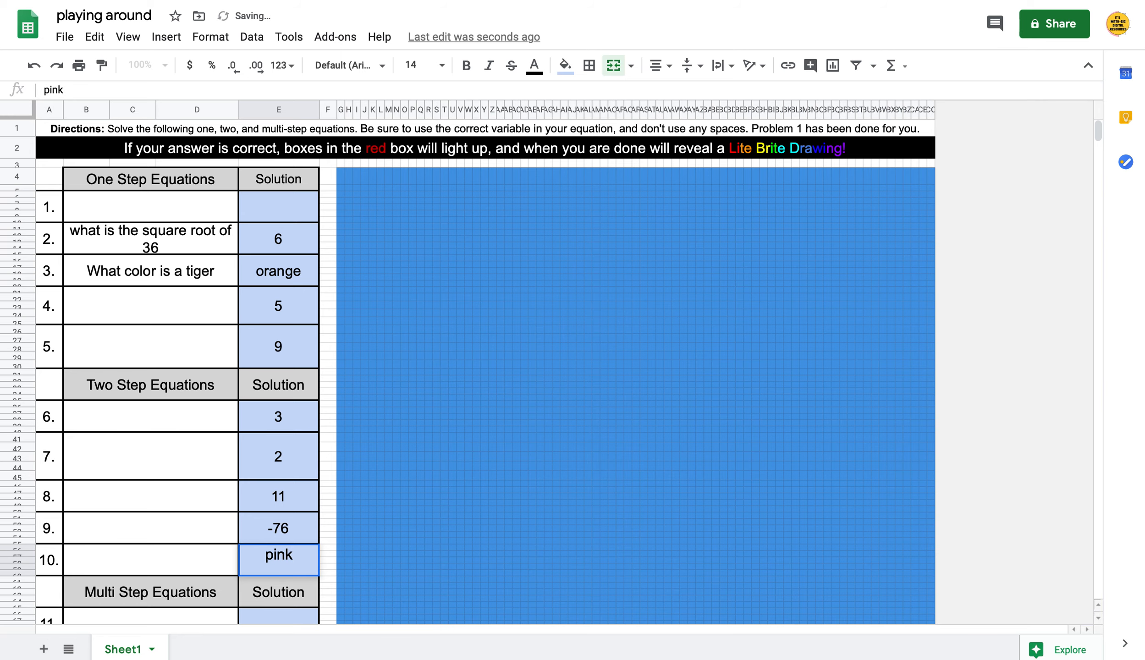
key(Return)
key(Down)
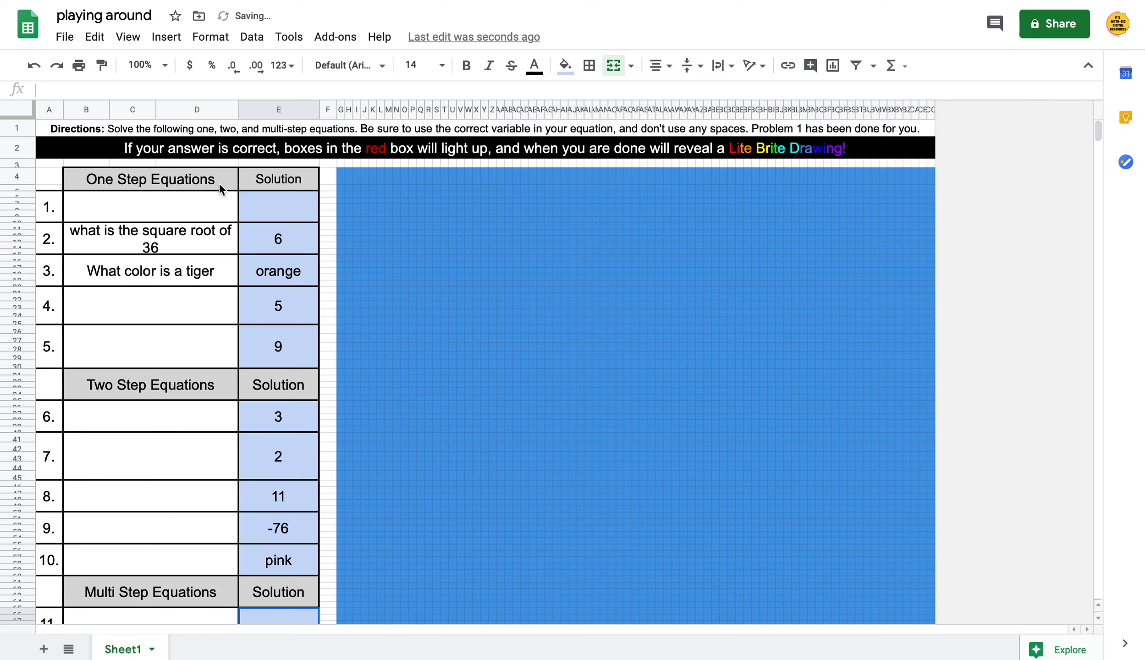
scroll(316, 317, down, 5)
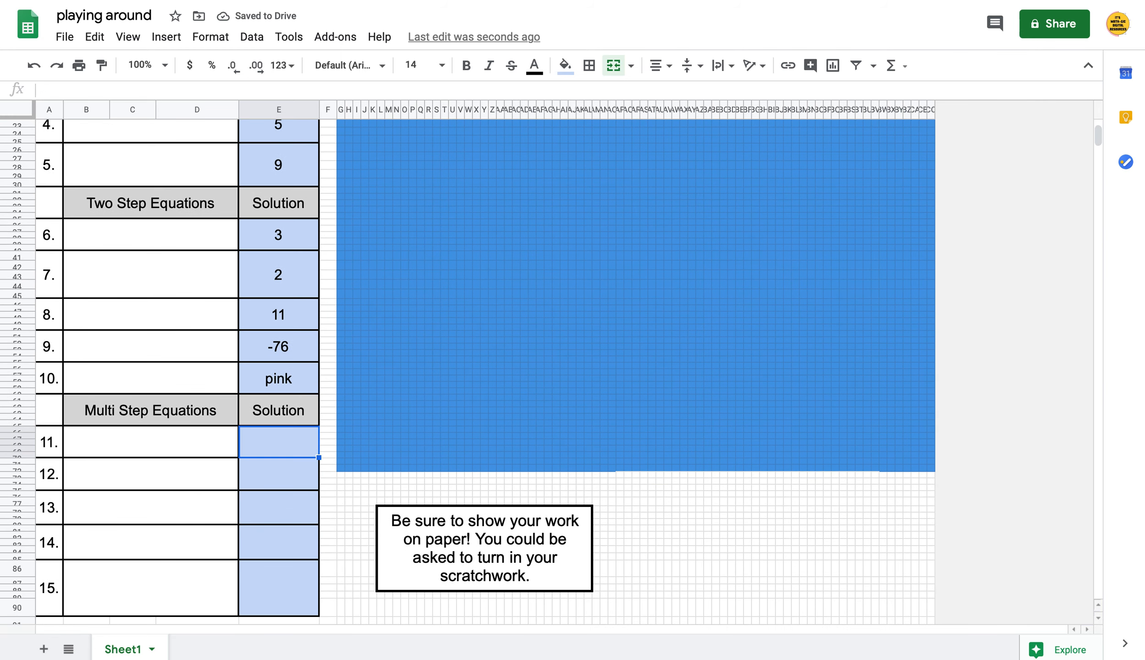
text(0)
key(Return)
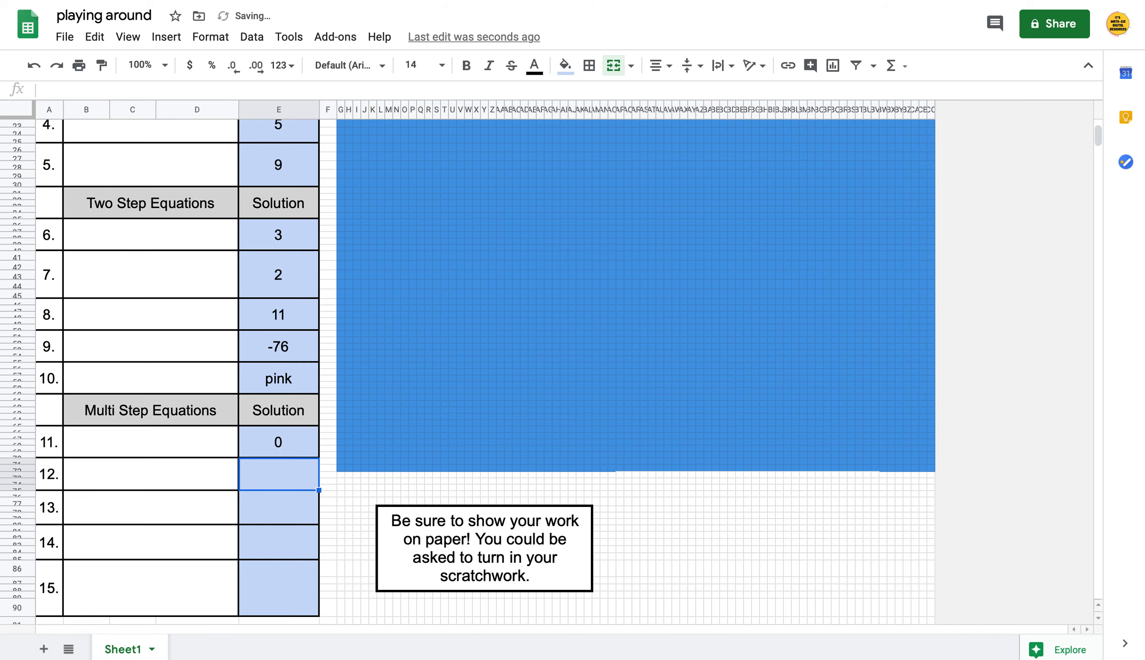
text(3)
key(Return)
text(3)
key(Return)
Enter 3 as the final multi-step answer and return to the top of the sheet
text(3)
key(Return)
text(3)
key(Return)
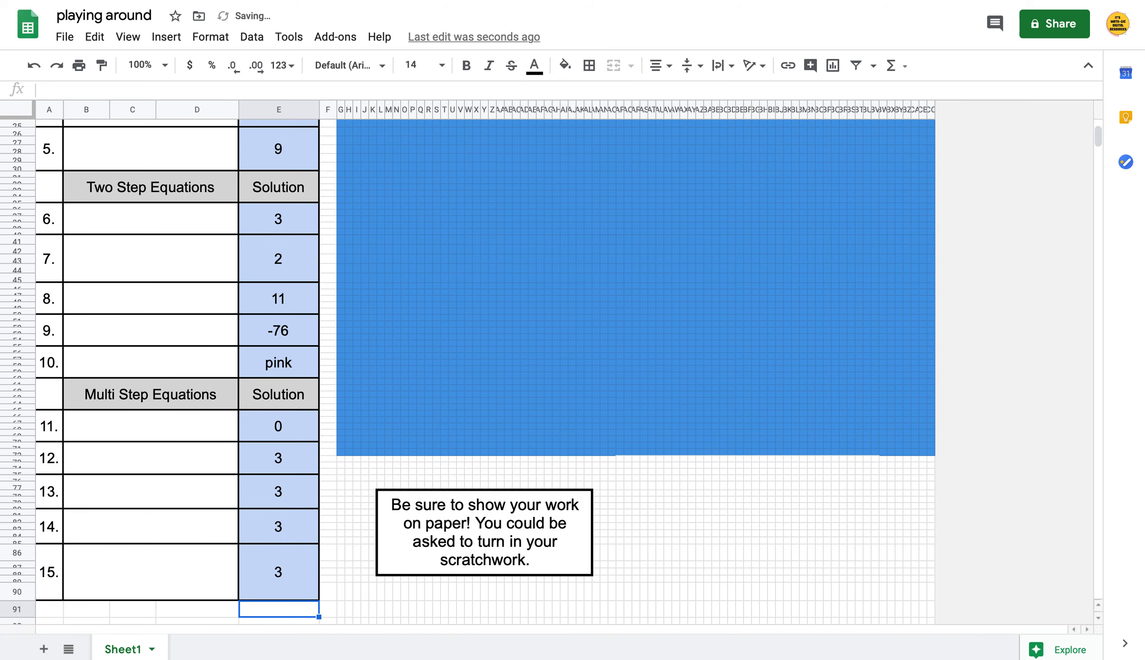
scroll(597, 154, up, 5)
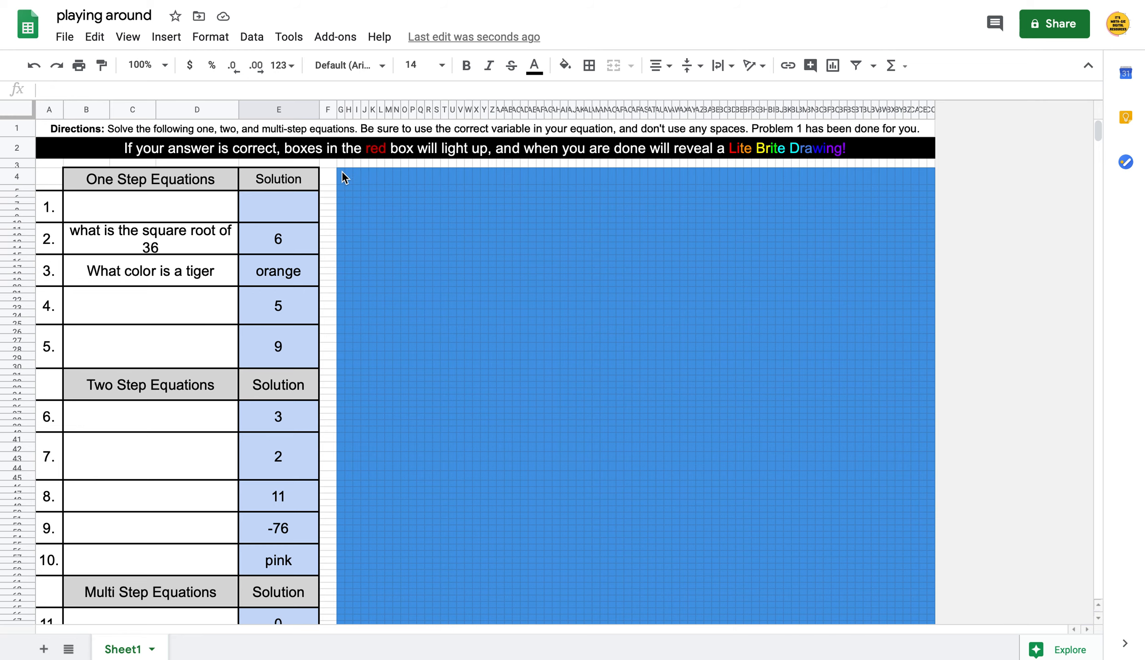
Select the entire blue pixel-art grid and show its conditional formatting rules
drag(341, 171, 942, 509)
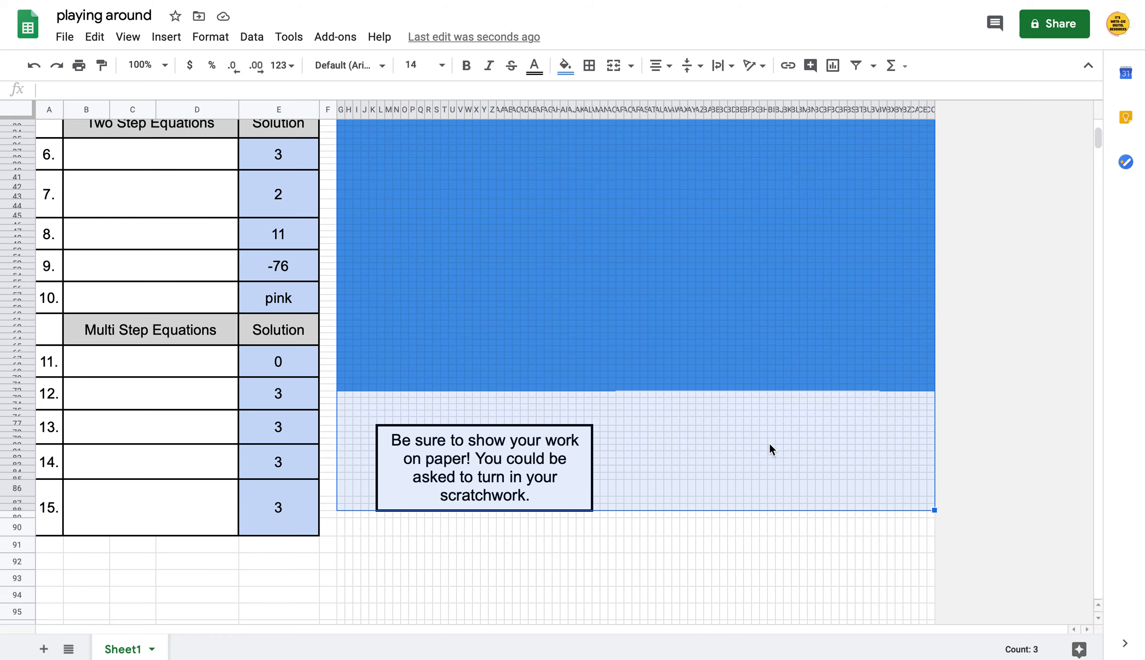
scroll(794, 328, up, 5)
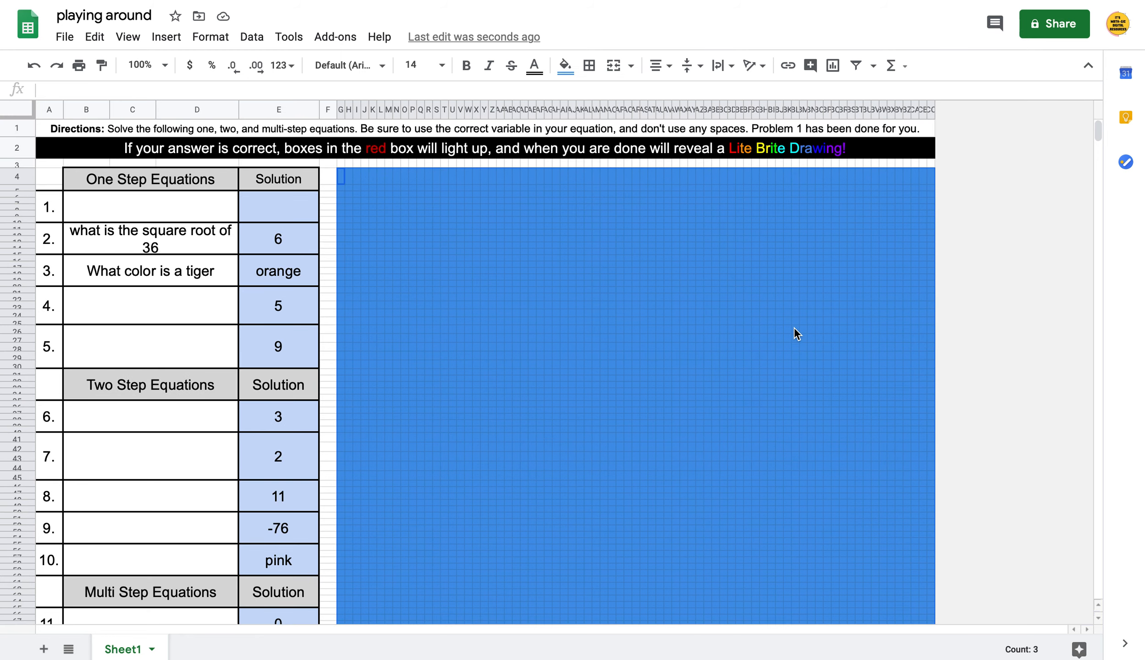
right_click(718, 292)
scroll(808, 538, down, 2)
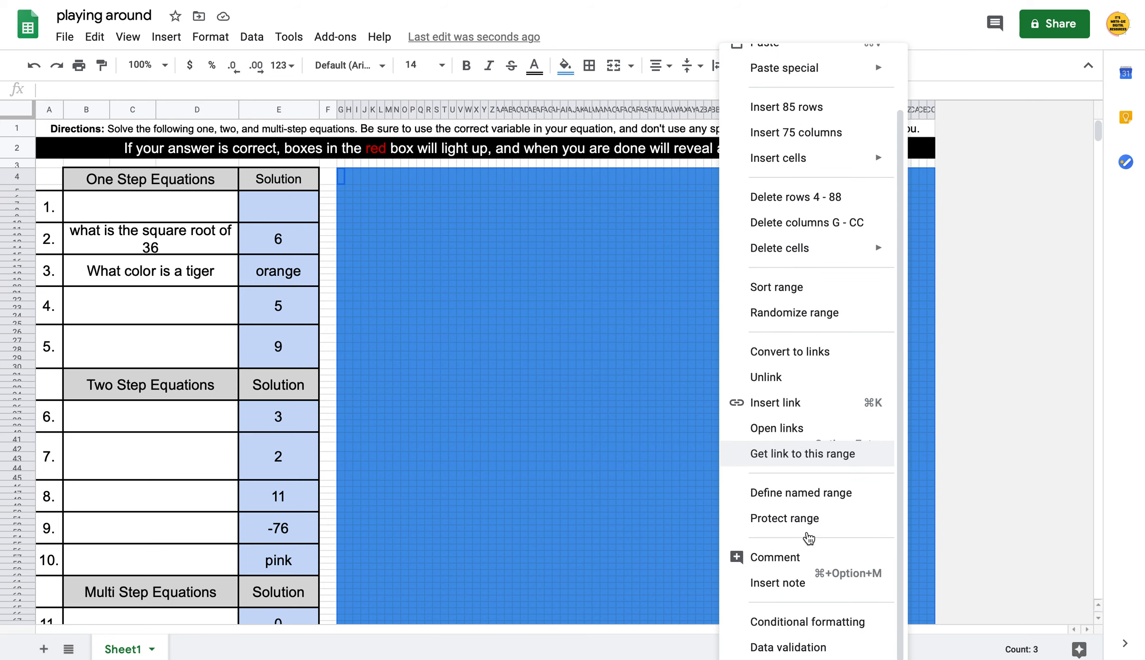
click(806, 620)
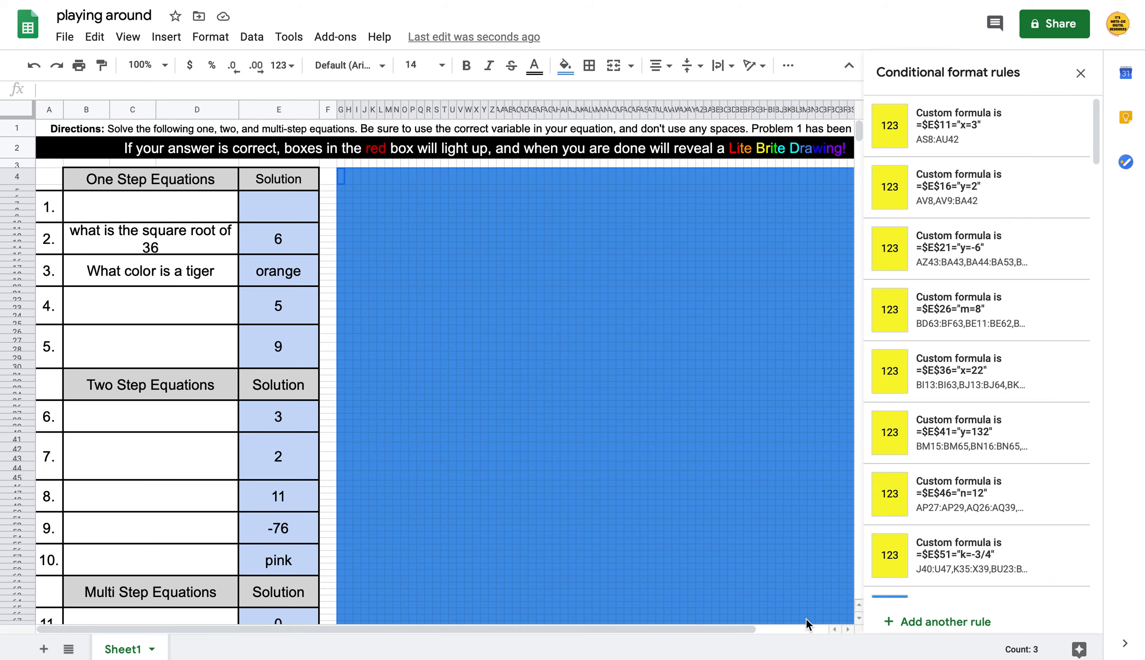
Delete the blue blank-answer rules for $E$76, $E$51 and $E$56
mouse_move(964, 272)
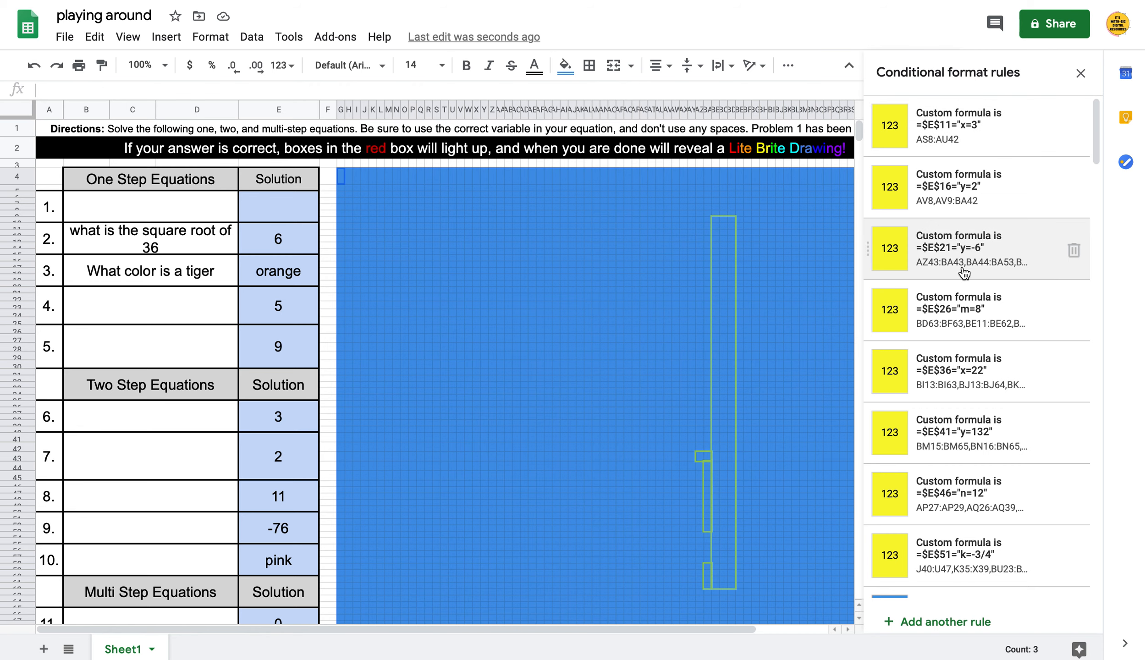
mouse_move(968, 563)
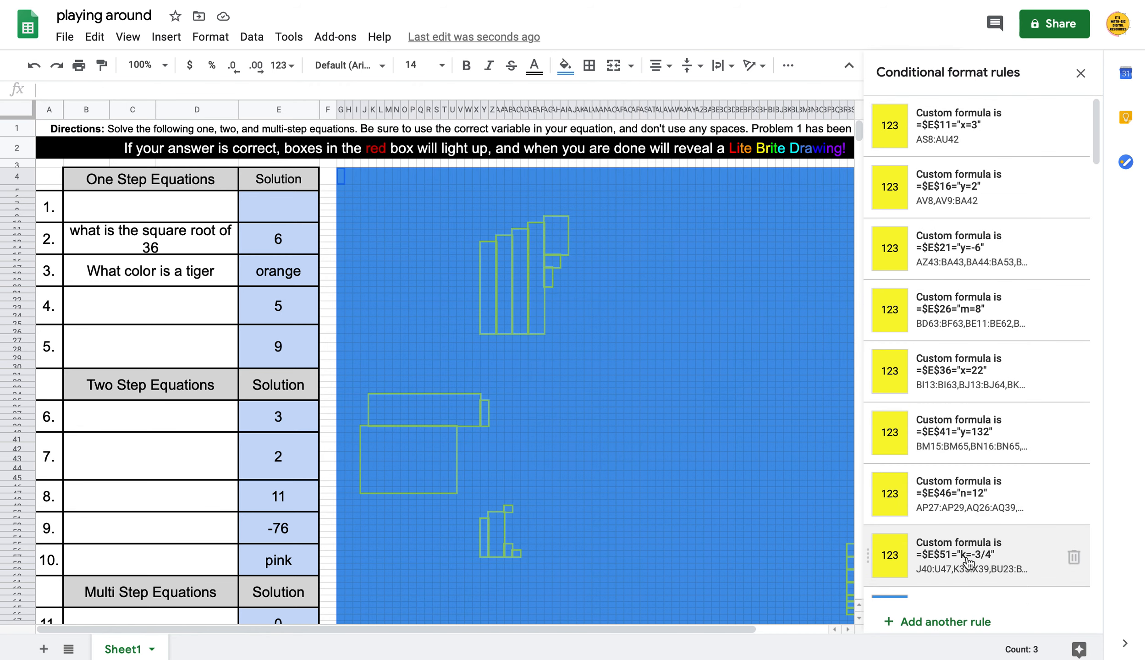
scroll(969, 527, down, 1)
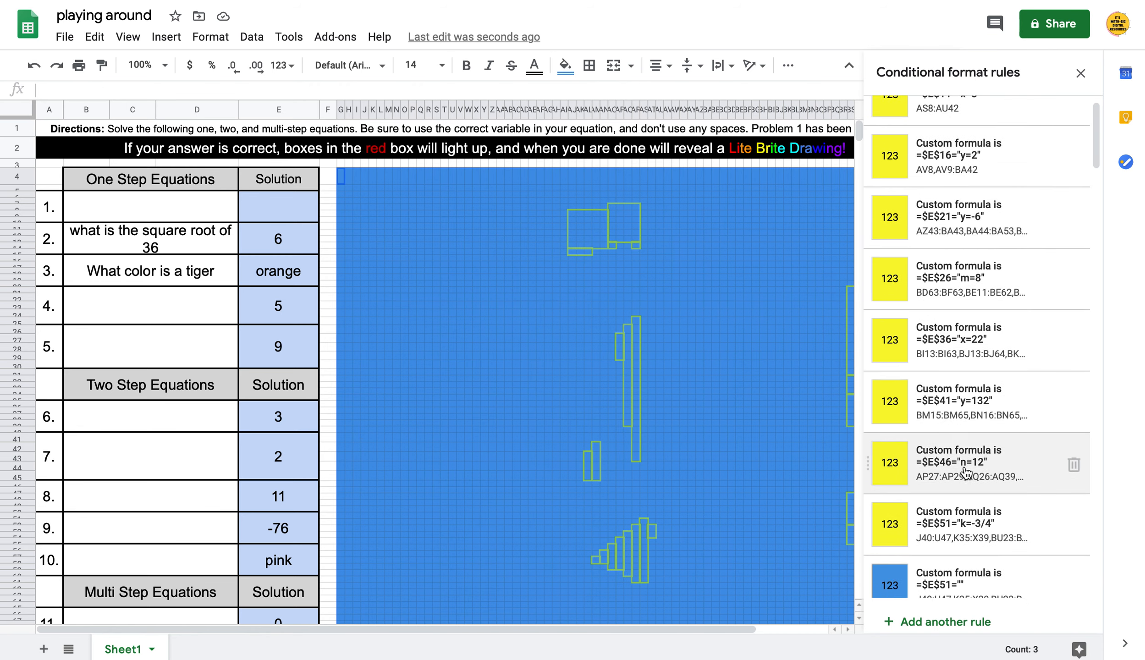
scroll(964, 472, down, 15)
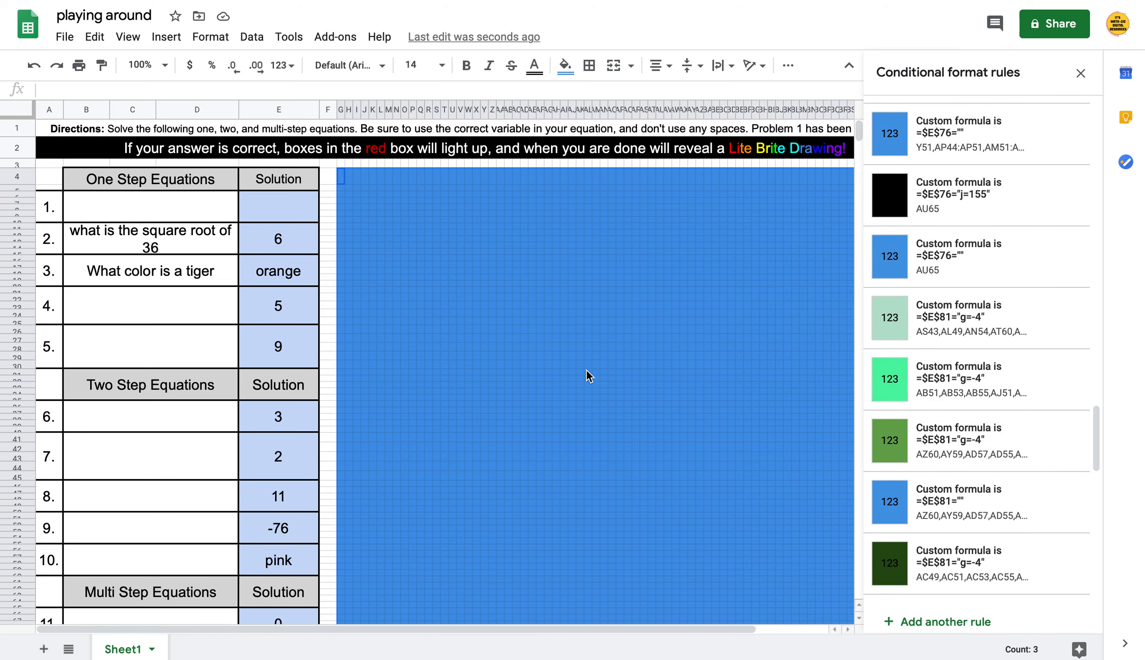
scroll(1003, 310, up, 3)
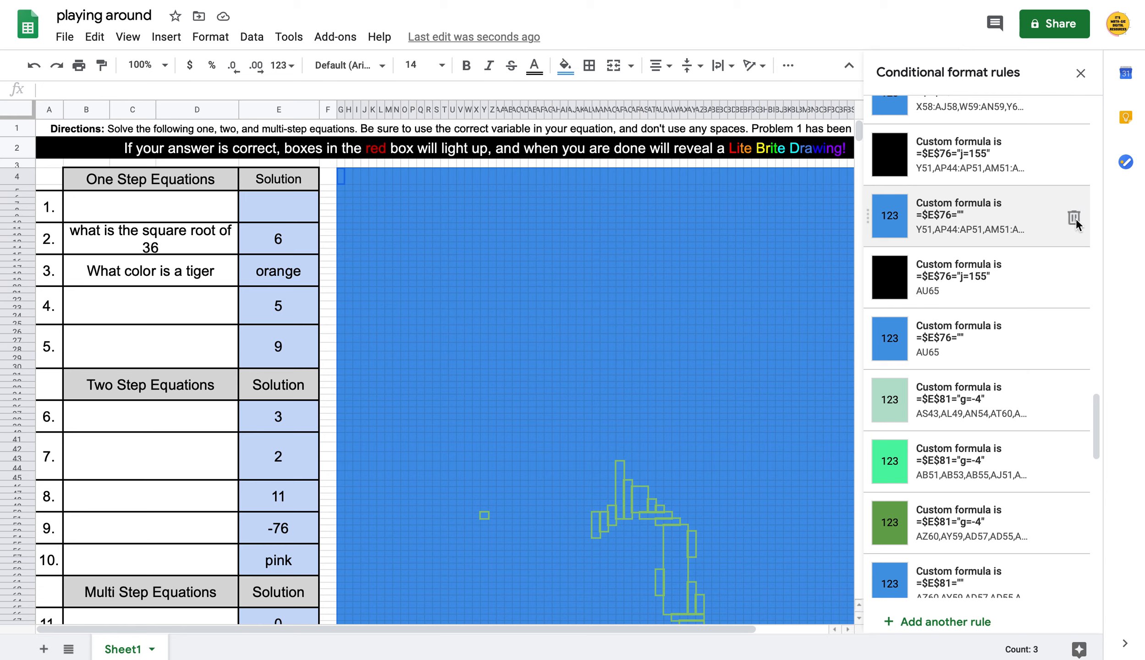
click(1075, 217)
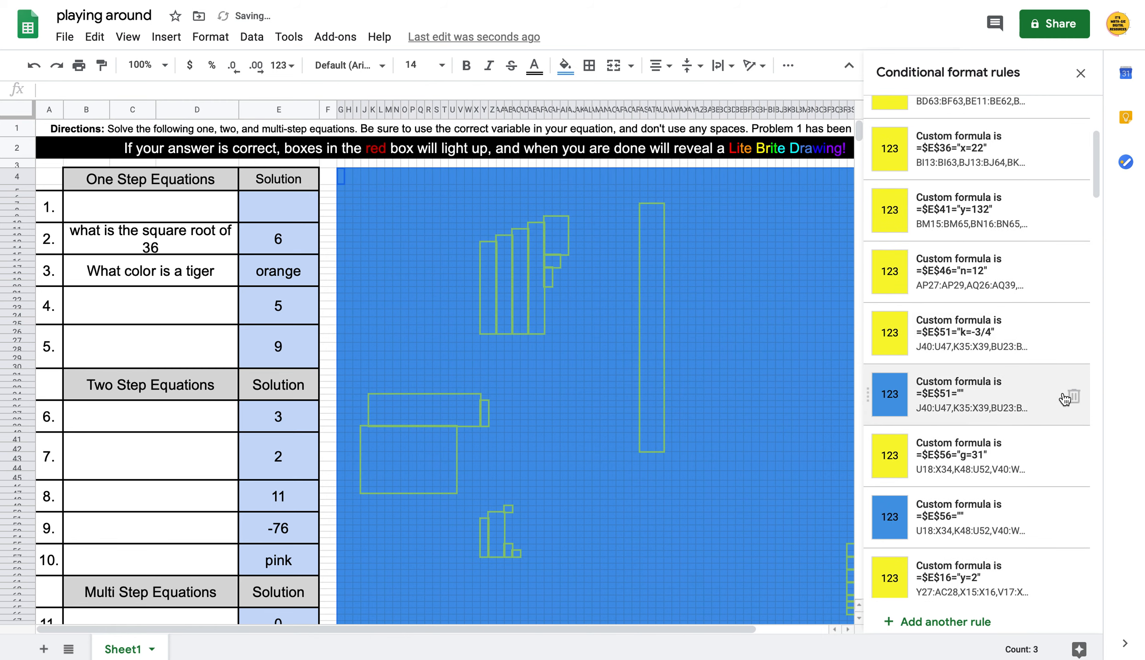
click(1074, 395)
scroll(1036, 465, down, 5)
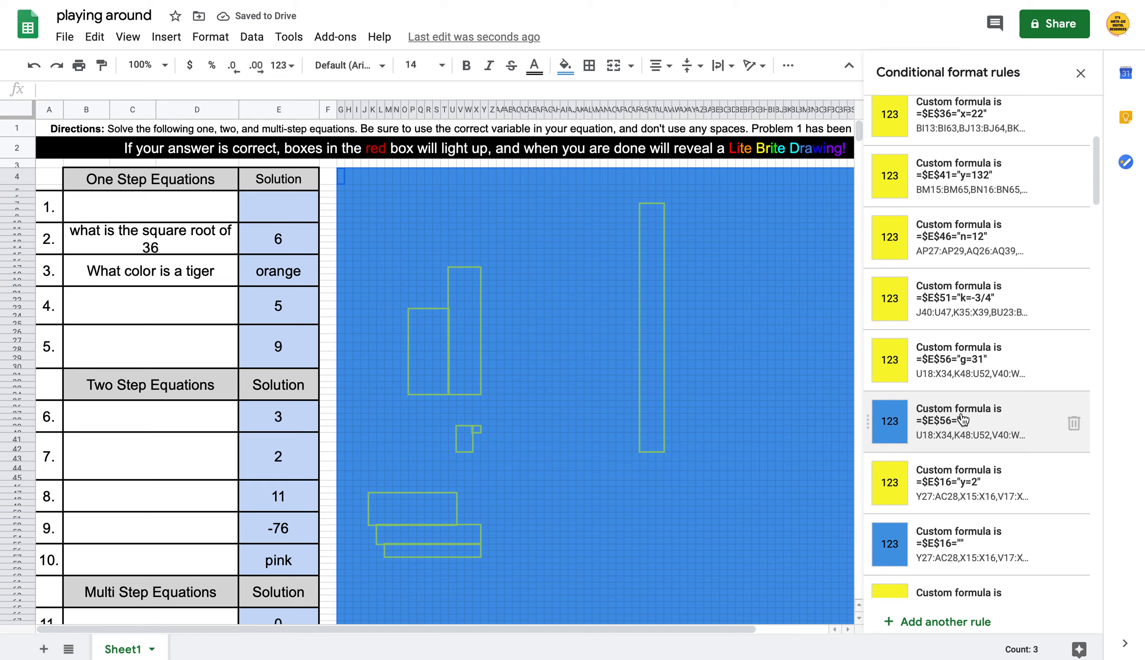
click(1074, 422)
Change the first AS8:AU42 rule's condition from x=3 to check E11 for "6"
scroll(1079, 489, down, 4)
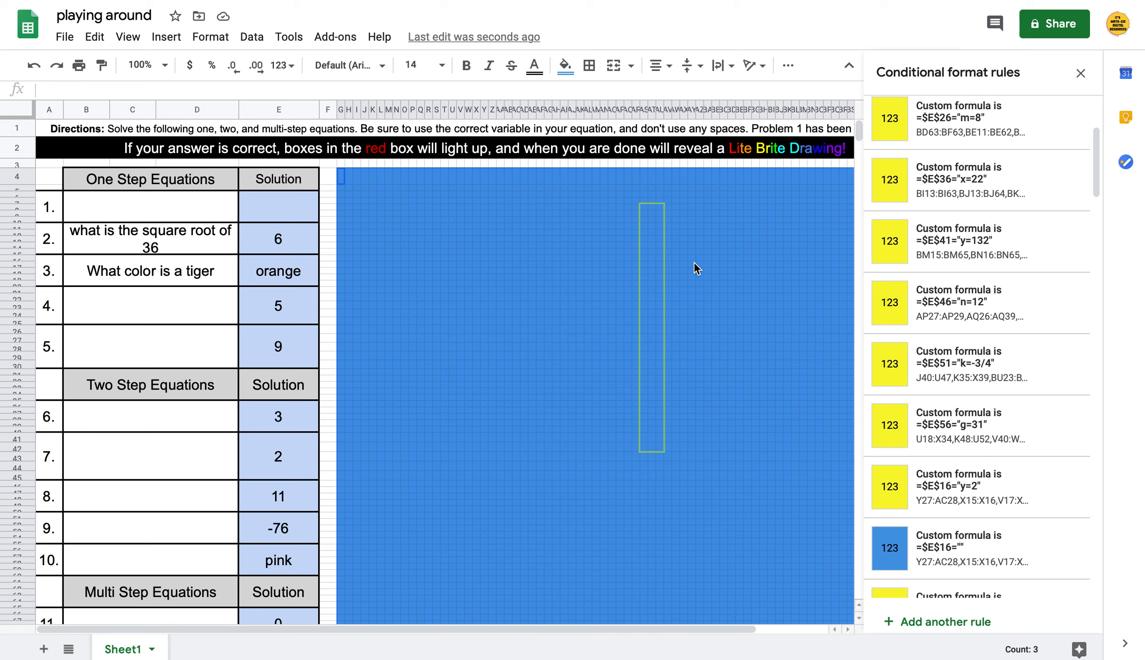
scroll(986, 225, up, 4)
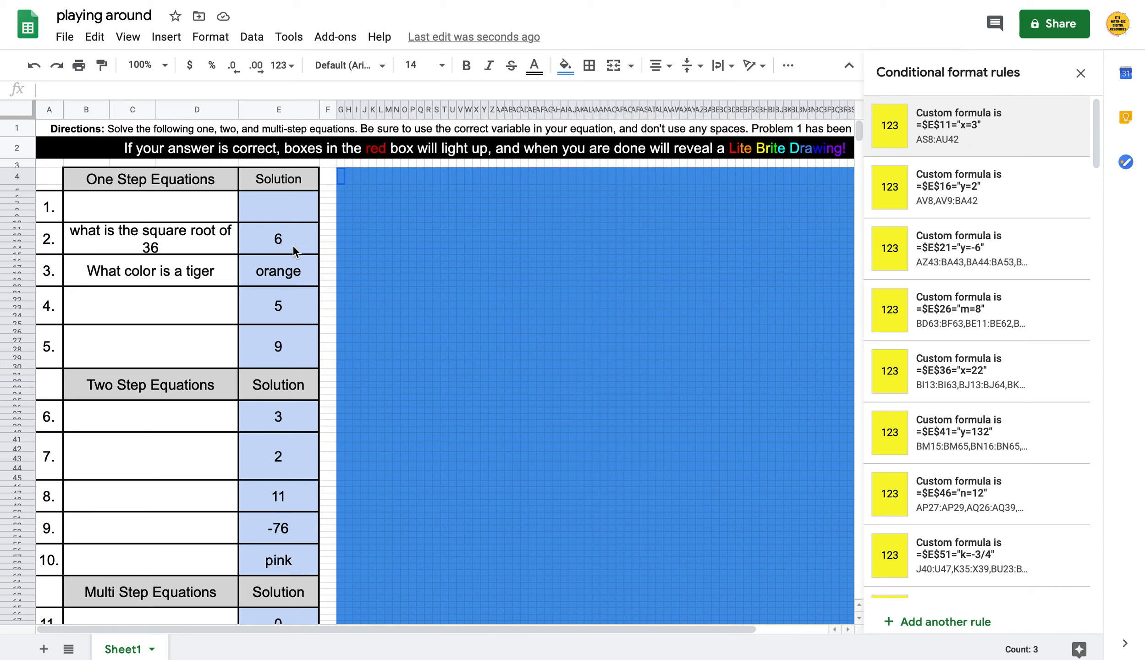
click(976, 133)
click(951, 318)
key(BackSpace)
key(BackSpace)
key(BackSpace)
text(6)
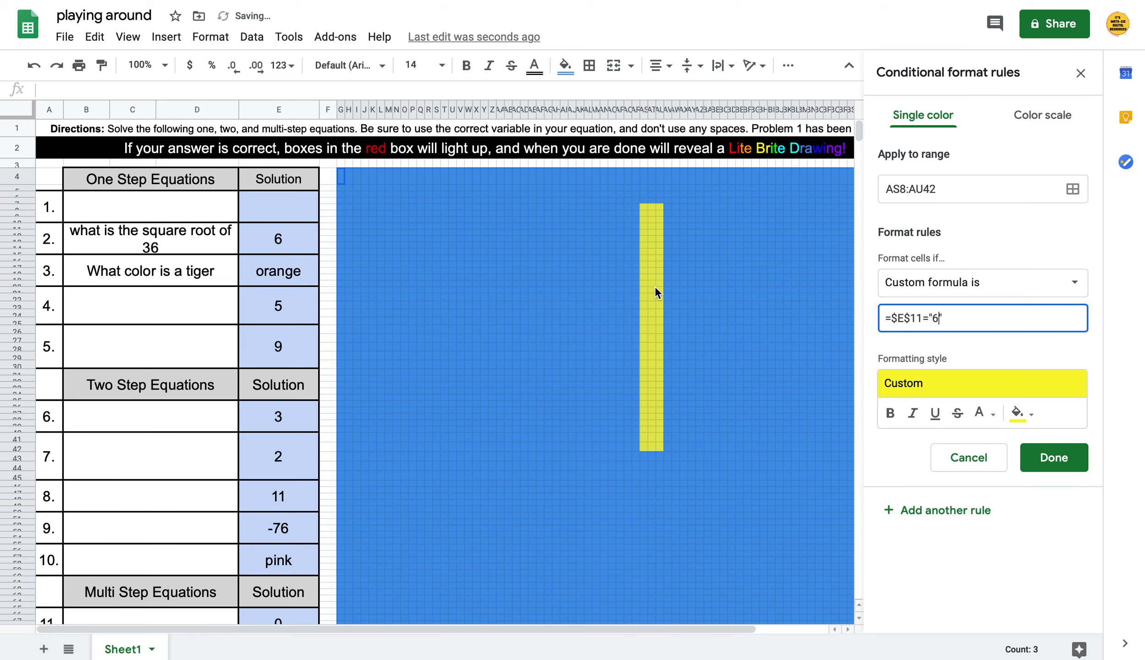
Save the E11 rule and change the E16 rule to expect orange instead of y=2
click(1068, 459)
click(1047, 192)
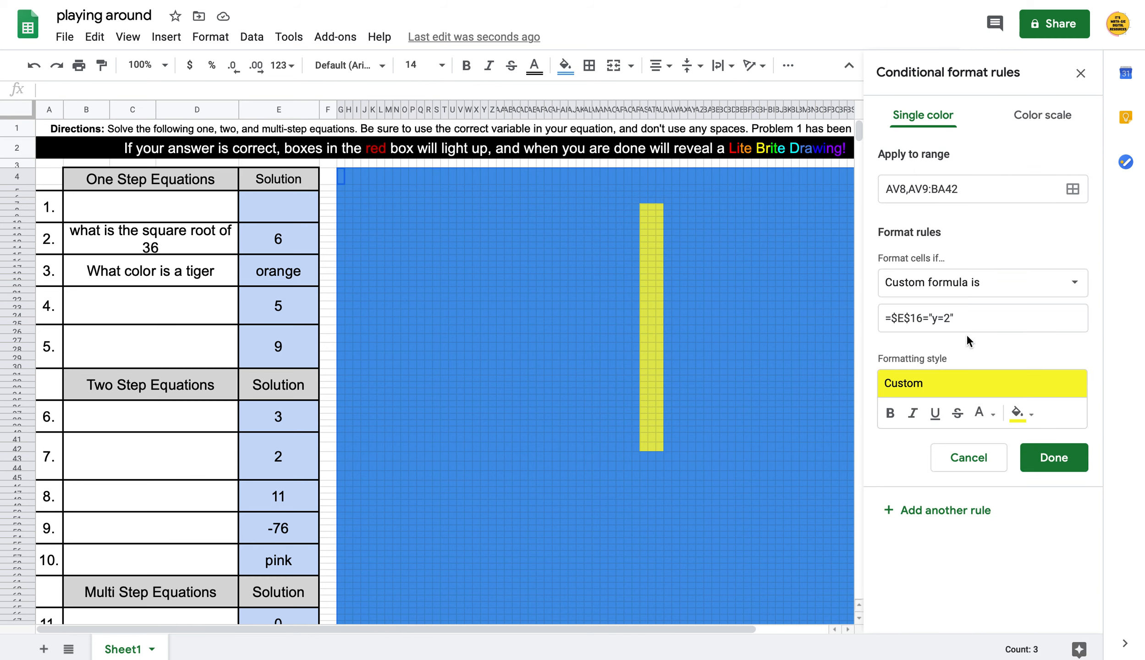
click(948, 318)
key(BackSpace)
key(BackSpace)
key(BackSpace)
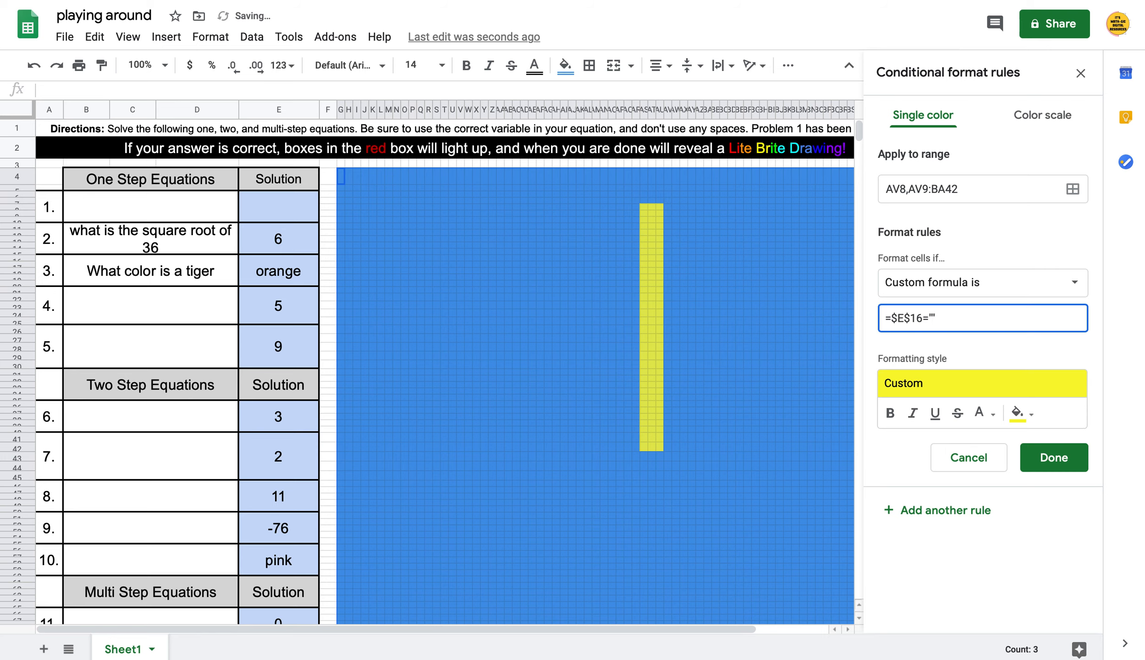
text(orange)
click(1049, 457)
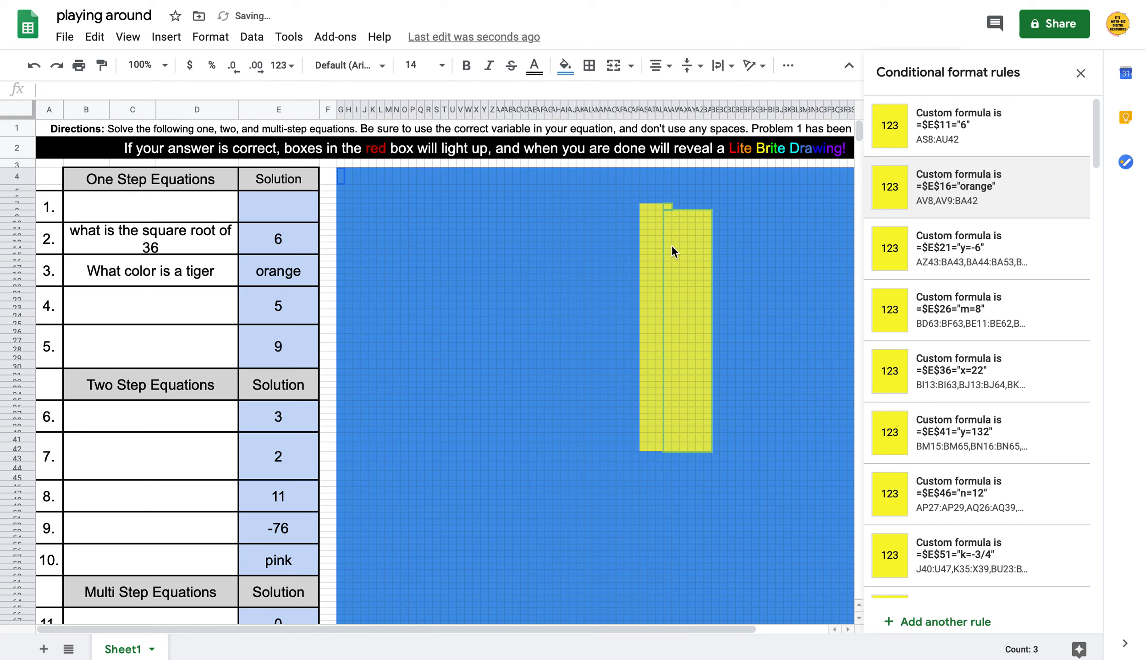
Change the E21 rule to expect 5 instead of y=-6
click(997, 263)
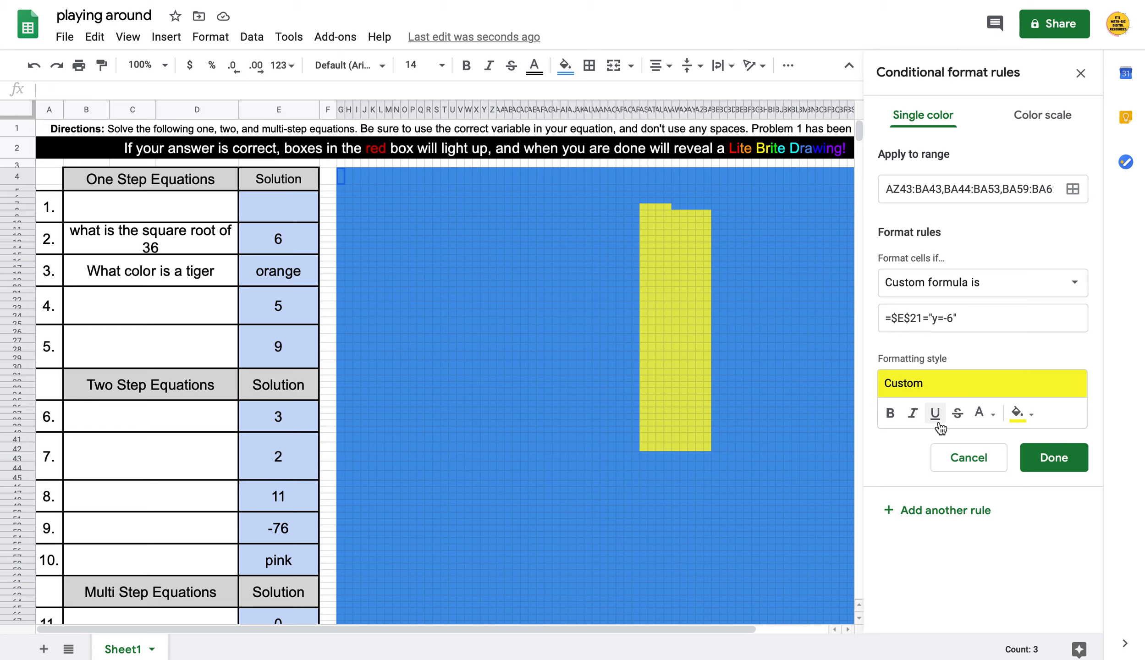
click(952, 318)
key(BackSpace)
key(BackSpace)
key(BackSpace)
key(BackSpace)
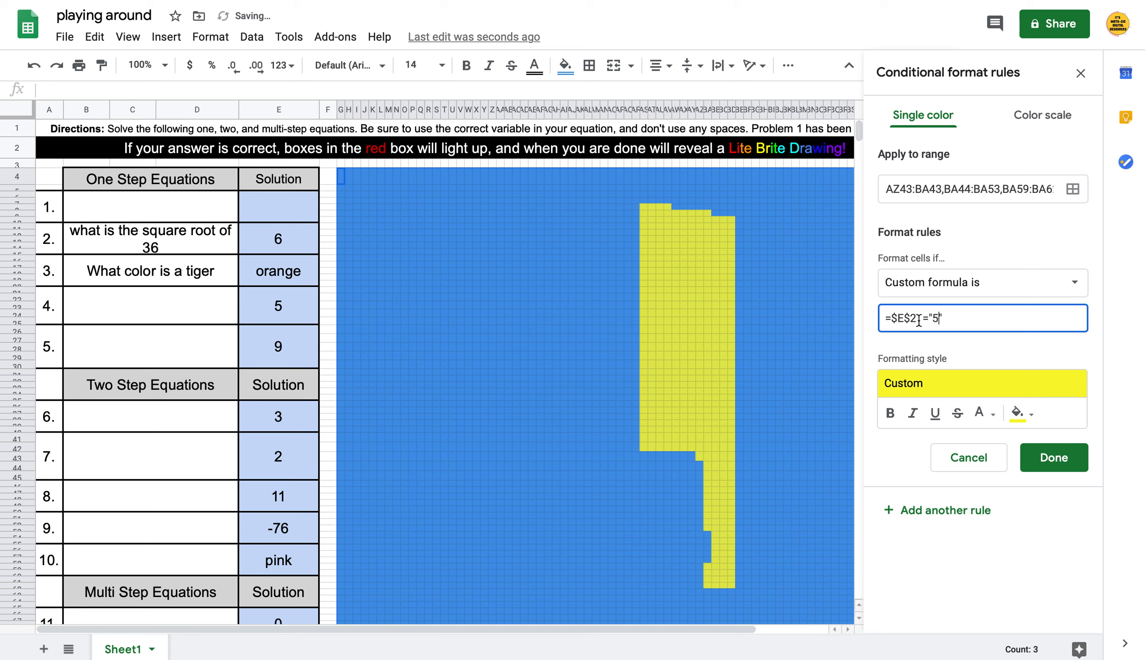
click(1071, 468)
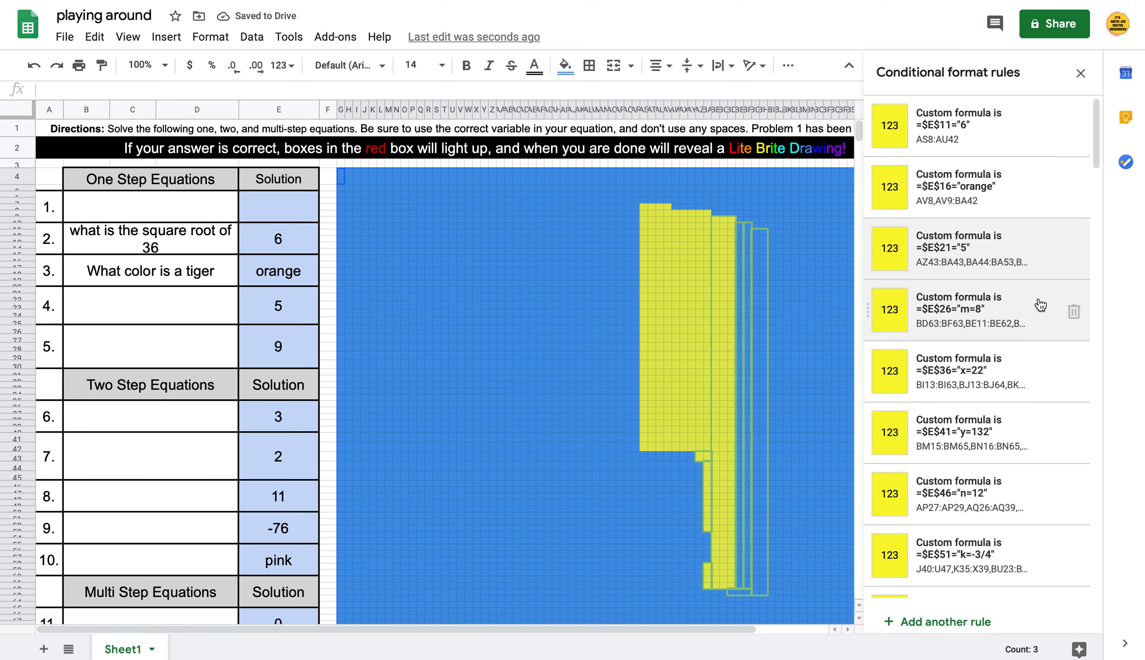
Change the E26 rule's expected answer from m=8 to 9
click(1023, 313)
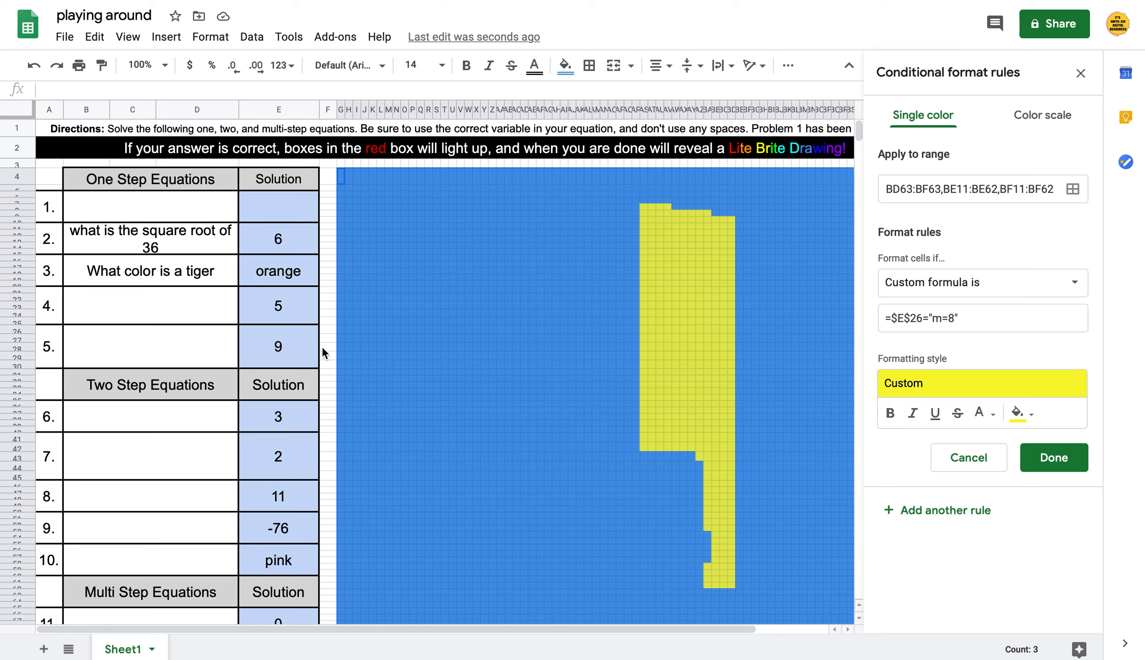
click(952, 318)
key(BackSpace)
key(BackSpace)
key(BackSpace)
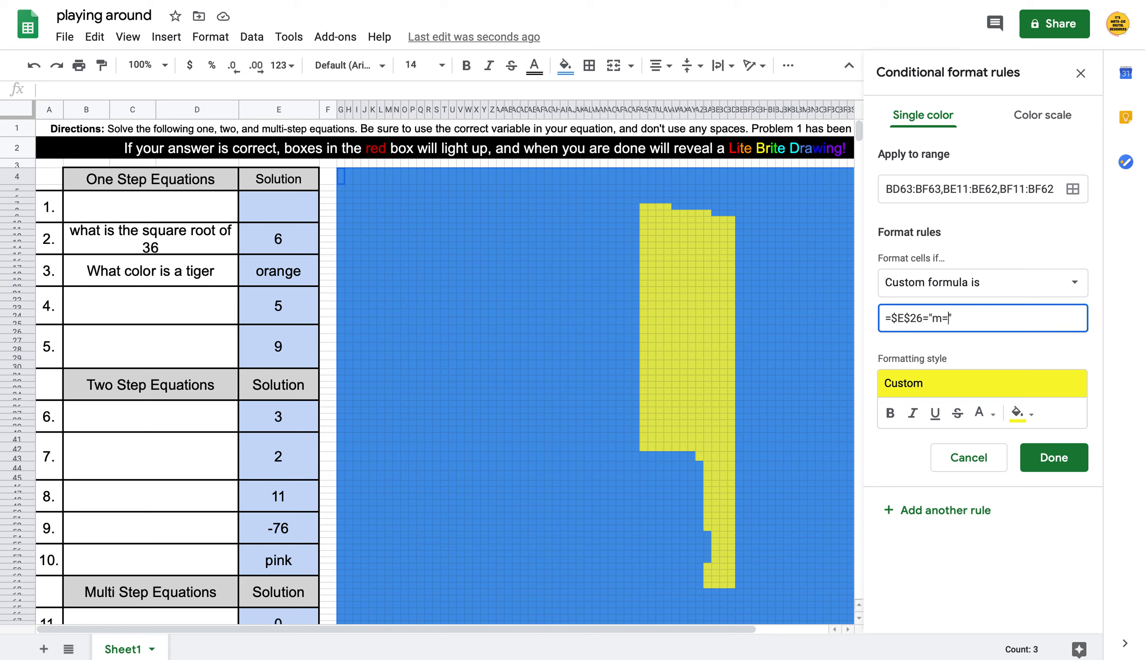
click(1053, 457)
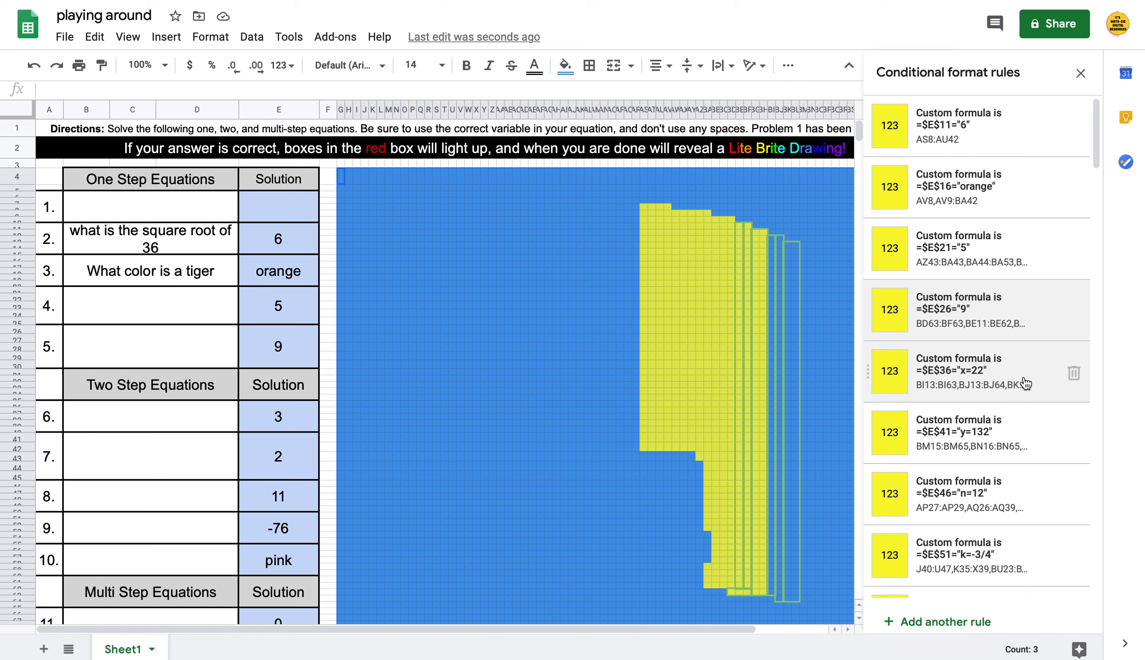
Update the E36 and E41 rules to expect 3 and 2
click(1025, 384)
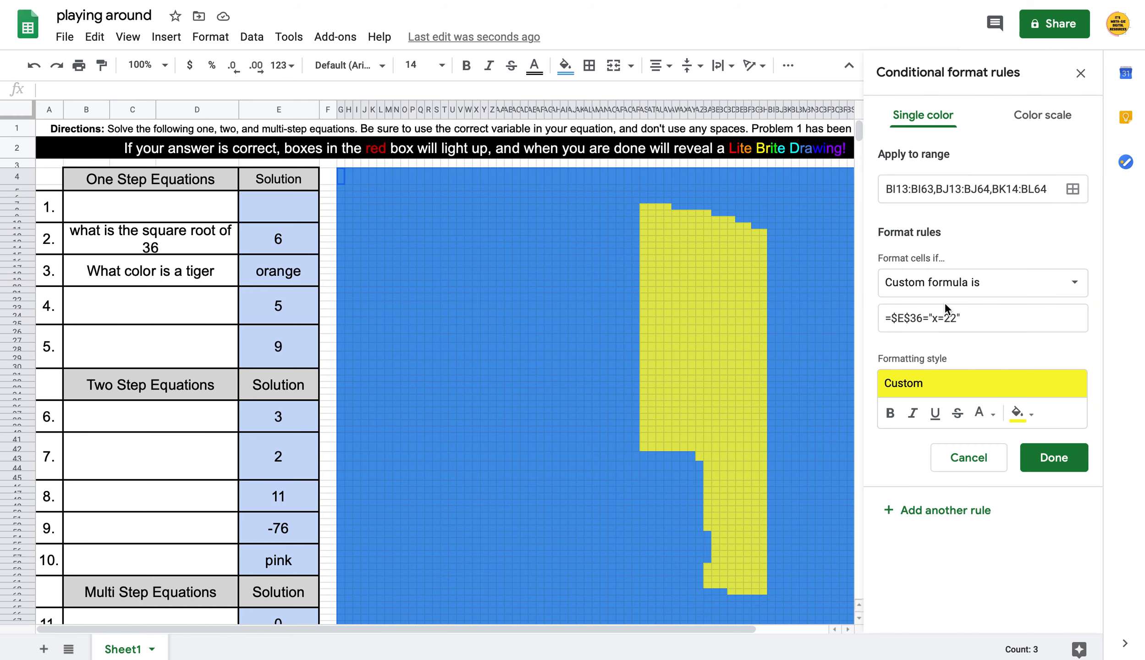
click(957, 316)
key(BackSpace)
key(BackSpace)
key(BackSpace)
key(BackSpace)
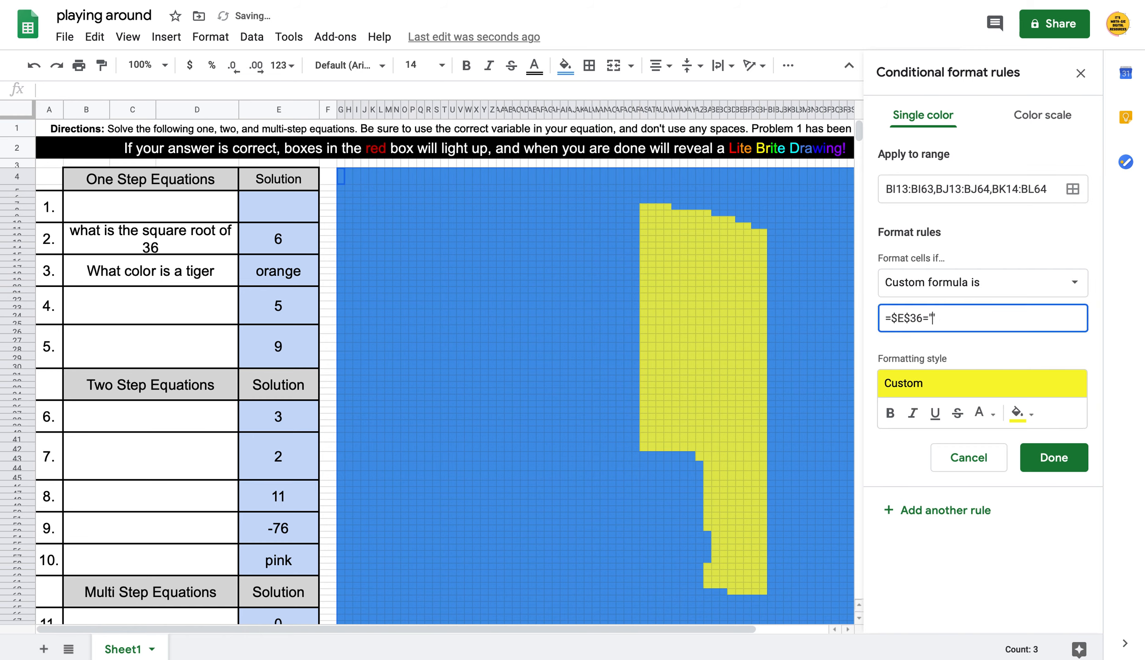
text(3)
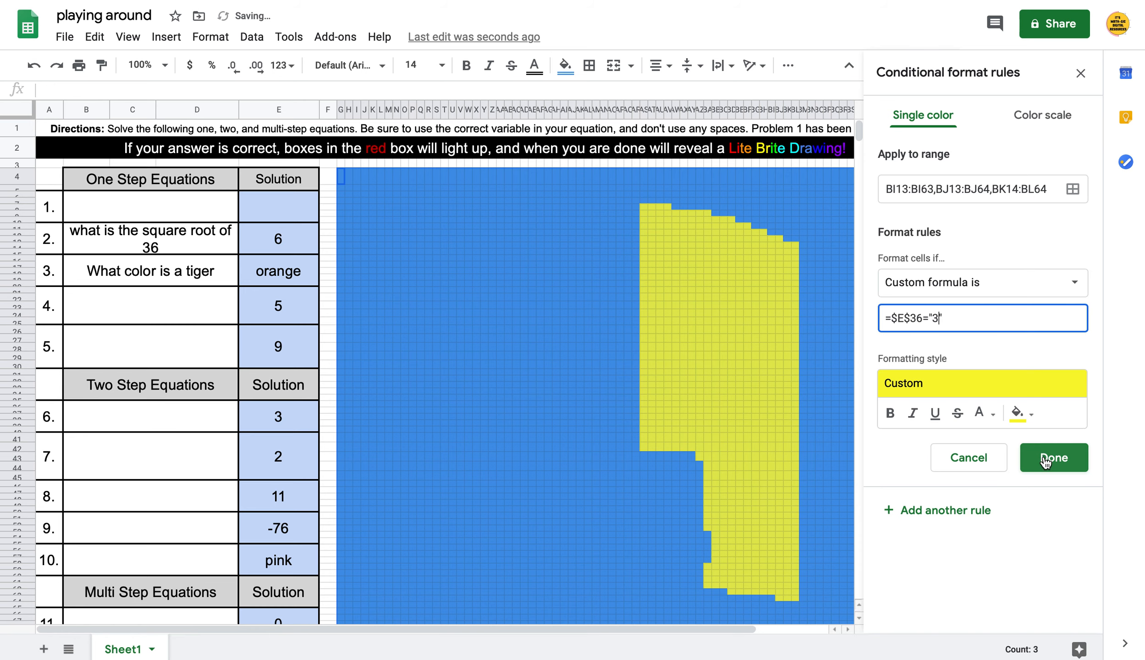
click(1043, 459)
click(1001, 437)
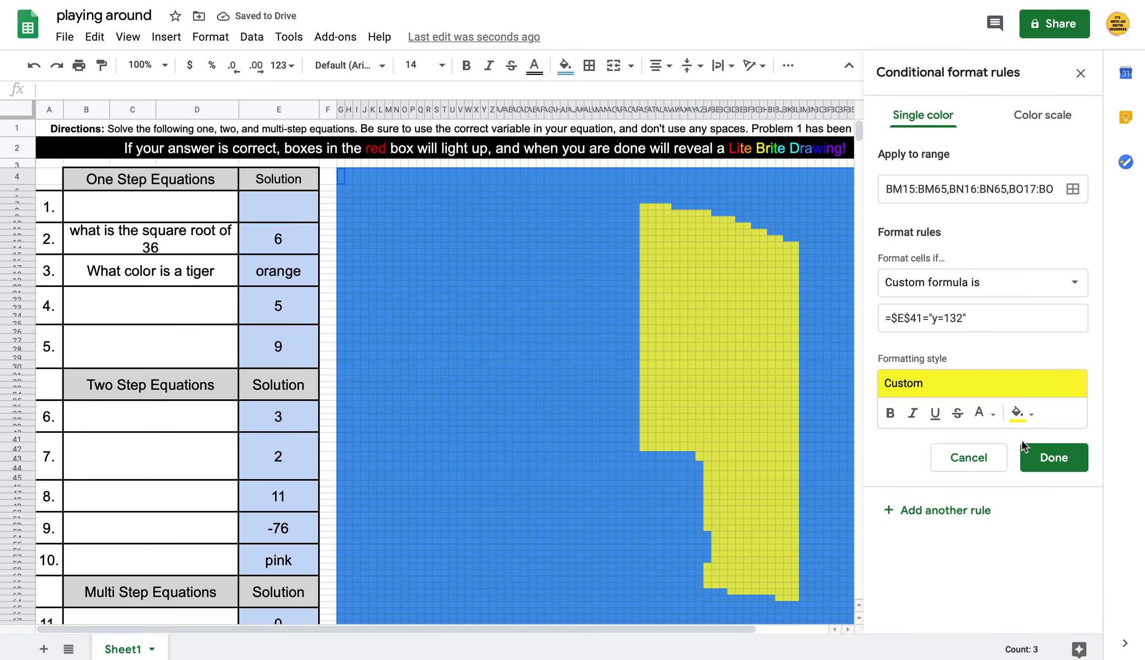
click(960, 318)
key(BackSpace)
key(BackSpace)
key(BackSpace)
key(BackSpace)
key(BackSpace)
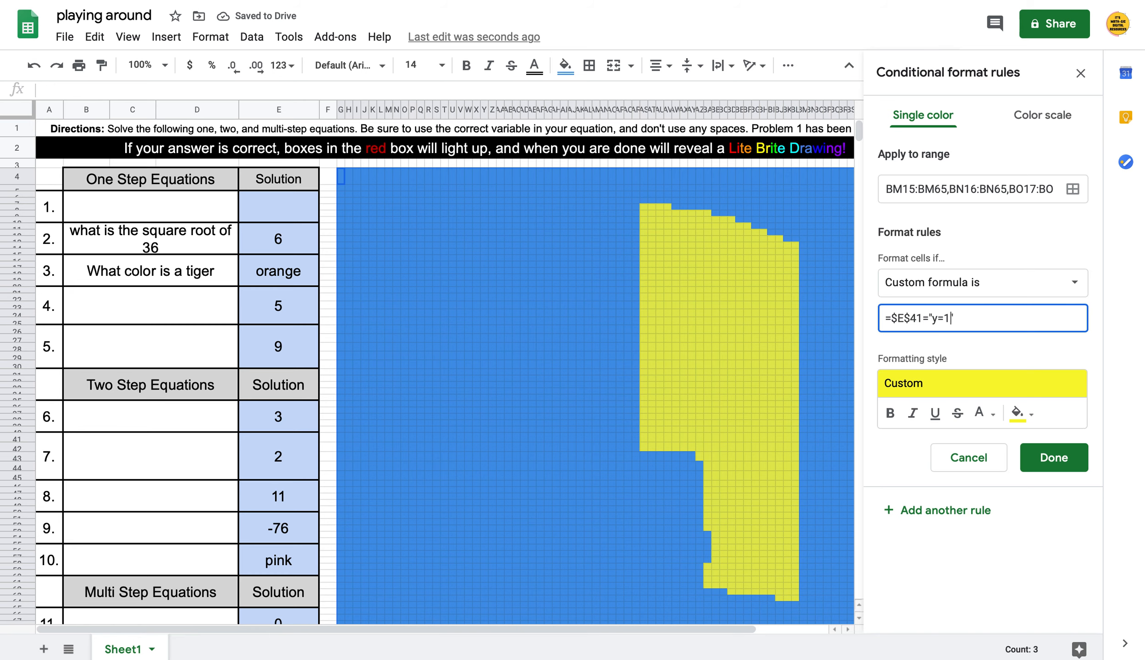
text(2)
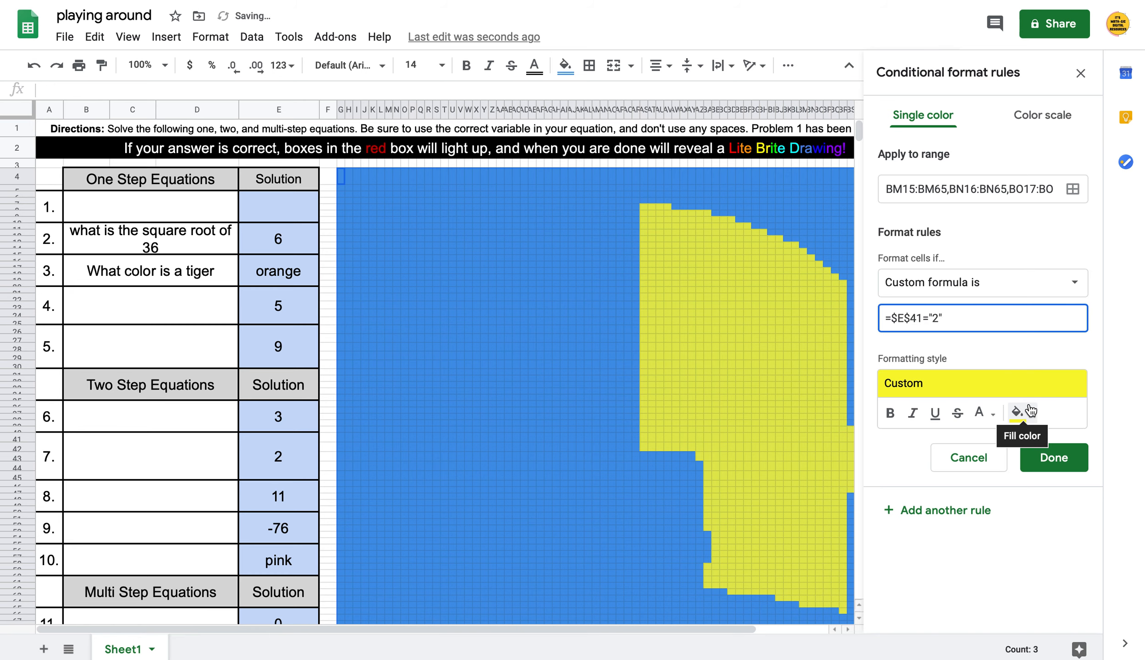
click(1050, 458)
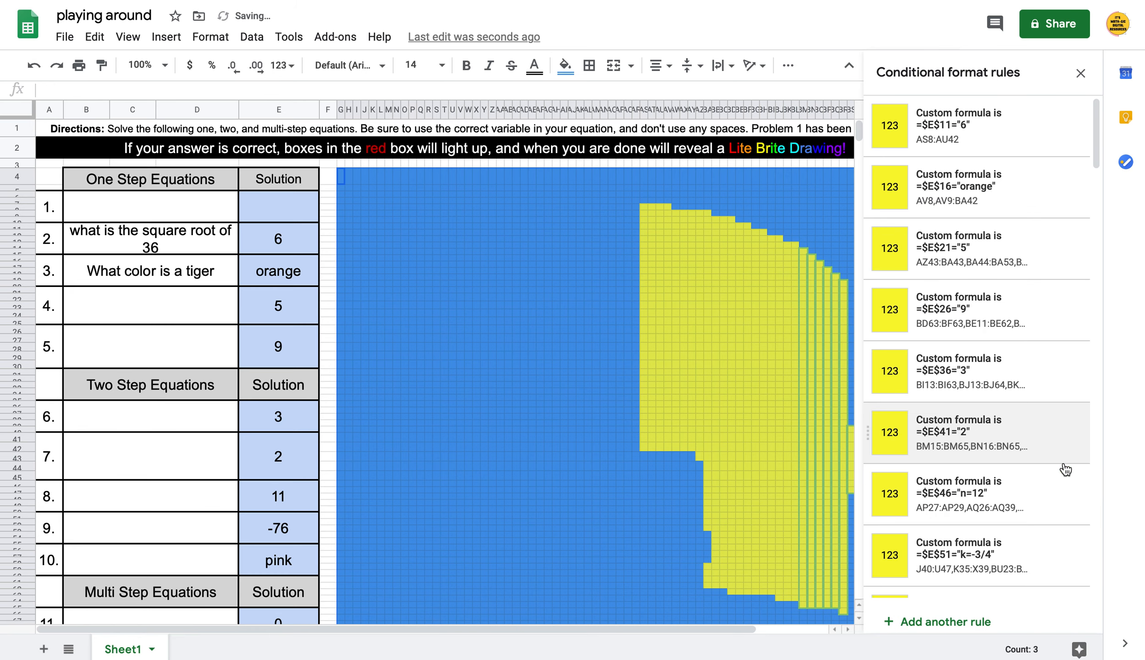
Change the E46 picture rule's expected answer from n=12 to 11
click(1017, 483)
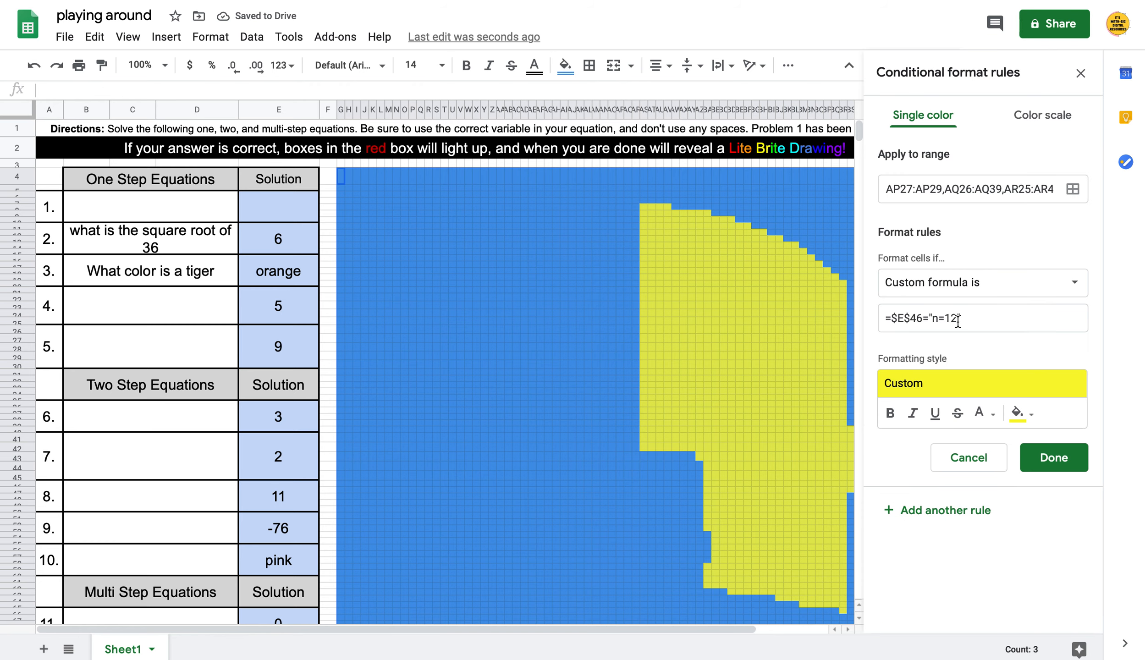
click(954, 320)
key(BackSpace)
key(BackSpace)
key(BackSpace)
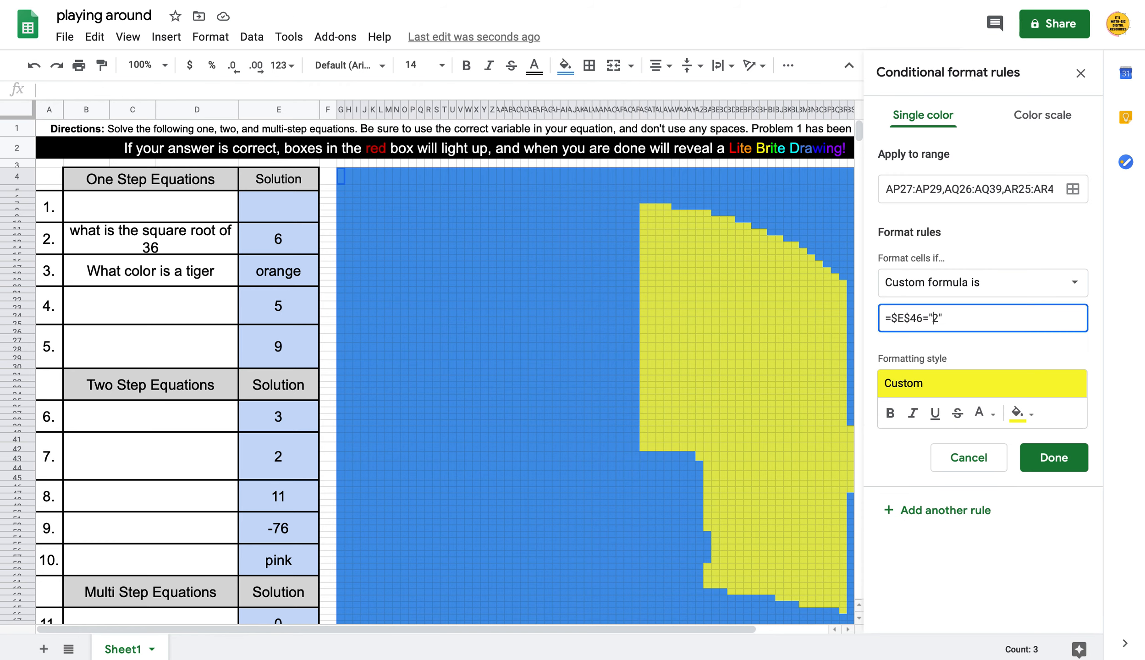
key(Delete)
text(11)
click(1062, 459)
Change the E51 rule's expected answer from k=-3/4 to -76
scroll(1027, 507, down, 5)
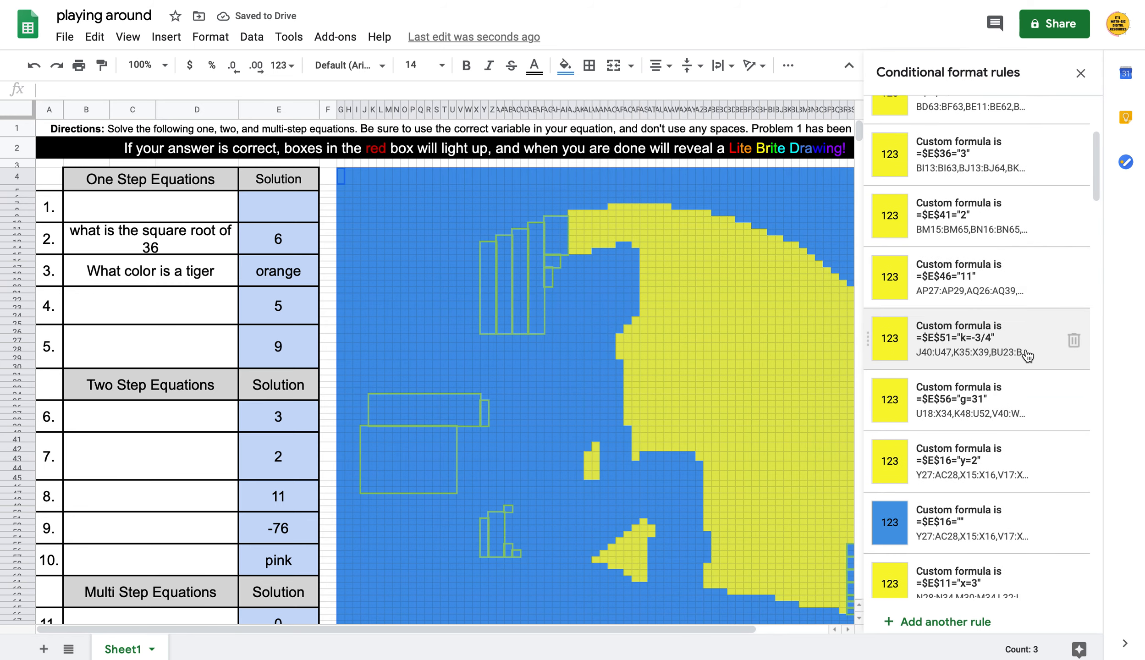
click(1027, 354)
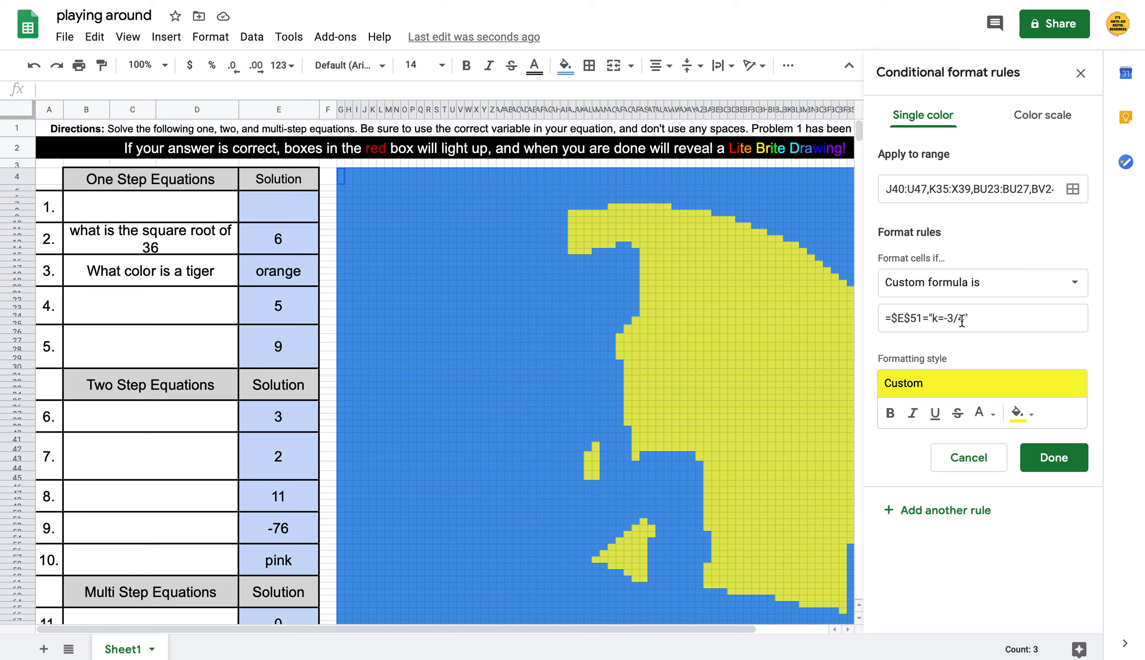
click(973, 318)
key(BackSpace)
key(BackSpace)
key(BackSpace)
key(BackSpace)
key(BackSpace)
key(BackSpace)
key(BackSpace)
text(-76")
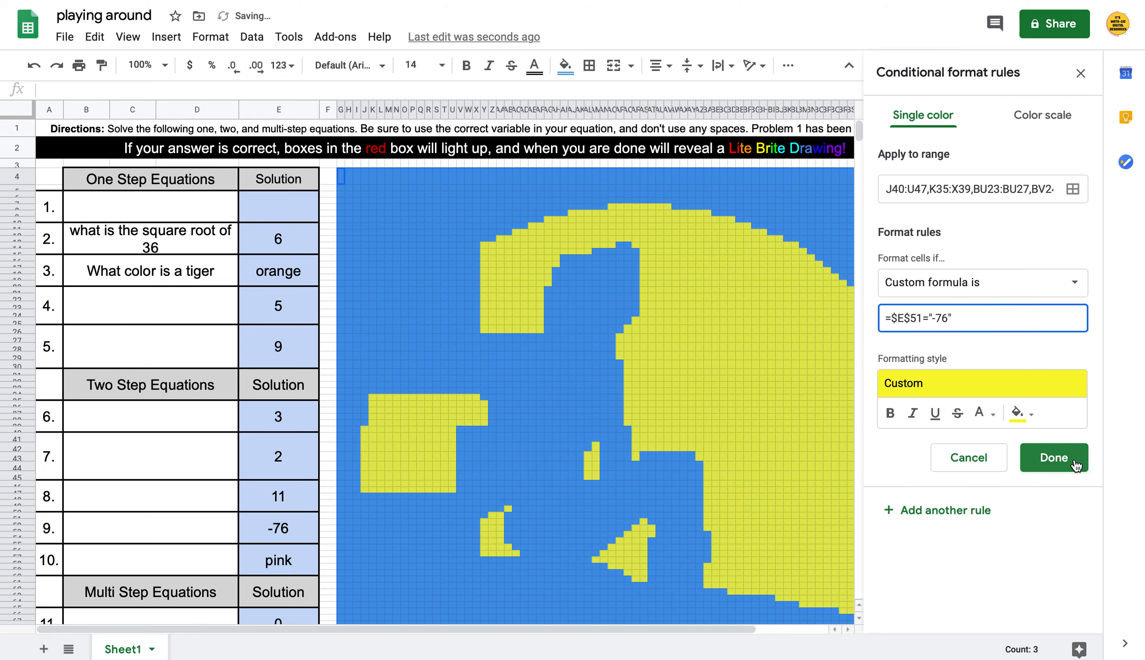
click(1076, 465)
Change the E56 rule's expected answer from g=31 to pink
scroll(1053, 425, down, 1)
scroll(1053, 426, down, 3)
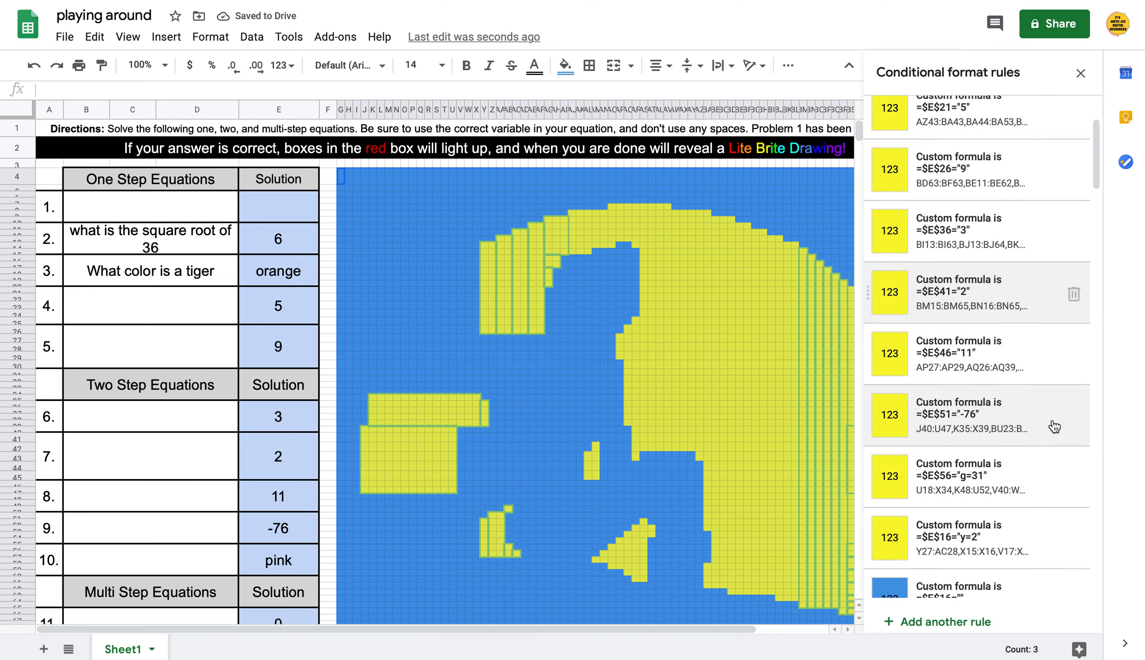
click(1035, 460)
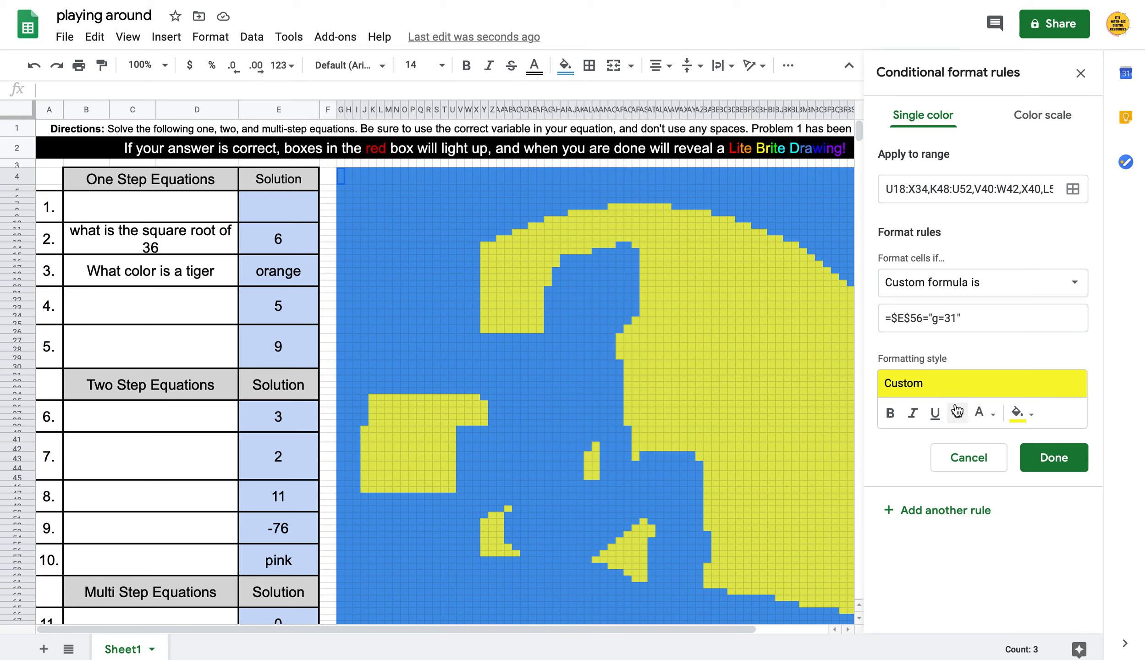
click(958, 321)
key(BackSpace)
key(BackSpace)
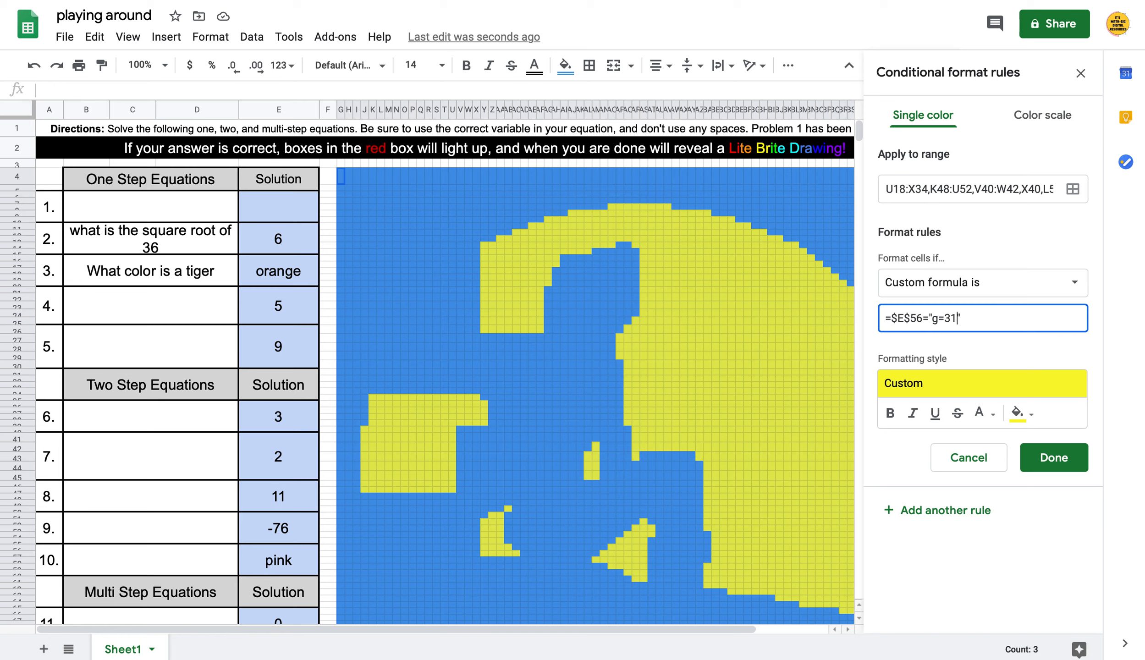
key(BackSpace)
key(BackSpace)
text(pink)
click(1063, 461)
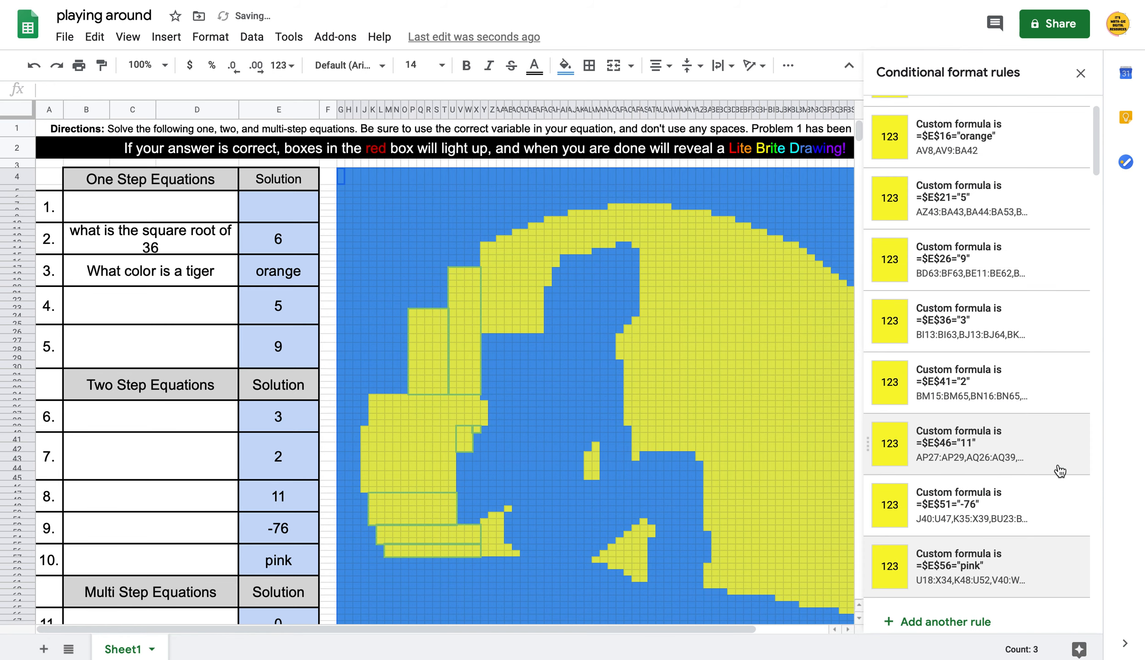
Make the second E16 rule match orange instead of y=2, and delete E16's blank-answer rule
scroll(227, 535, down, 9)
scroll(227, 535, up, 3)
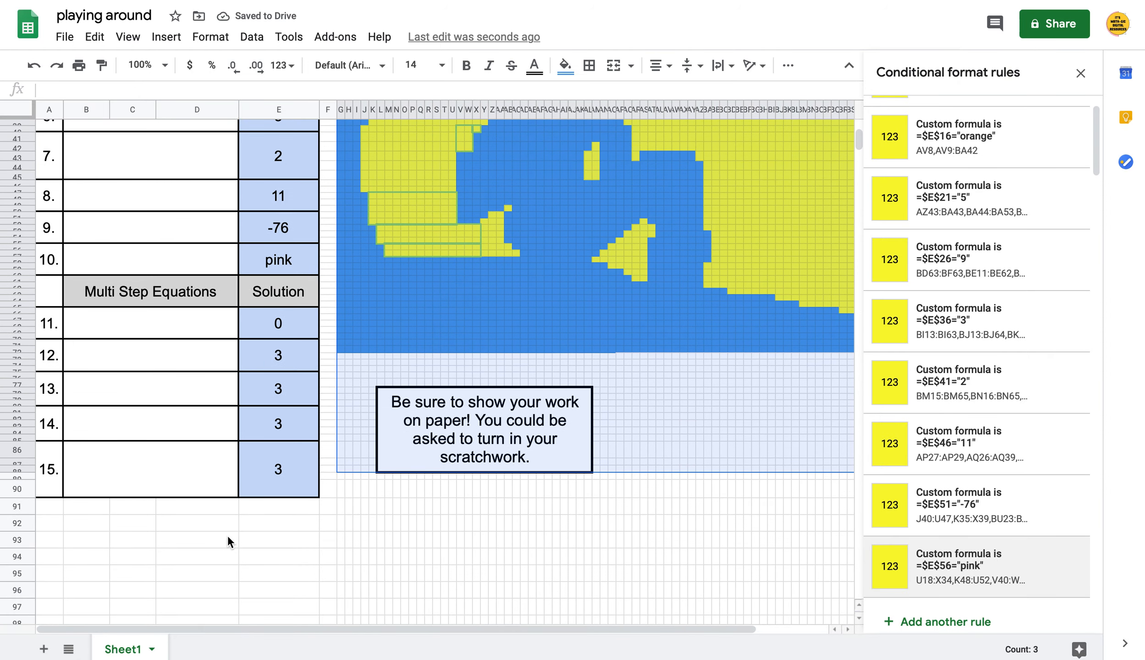
scroll(1021, 476, down, 5)
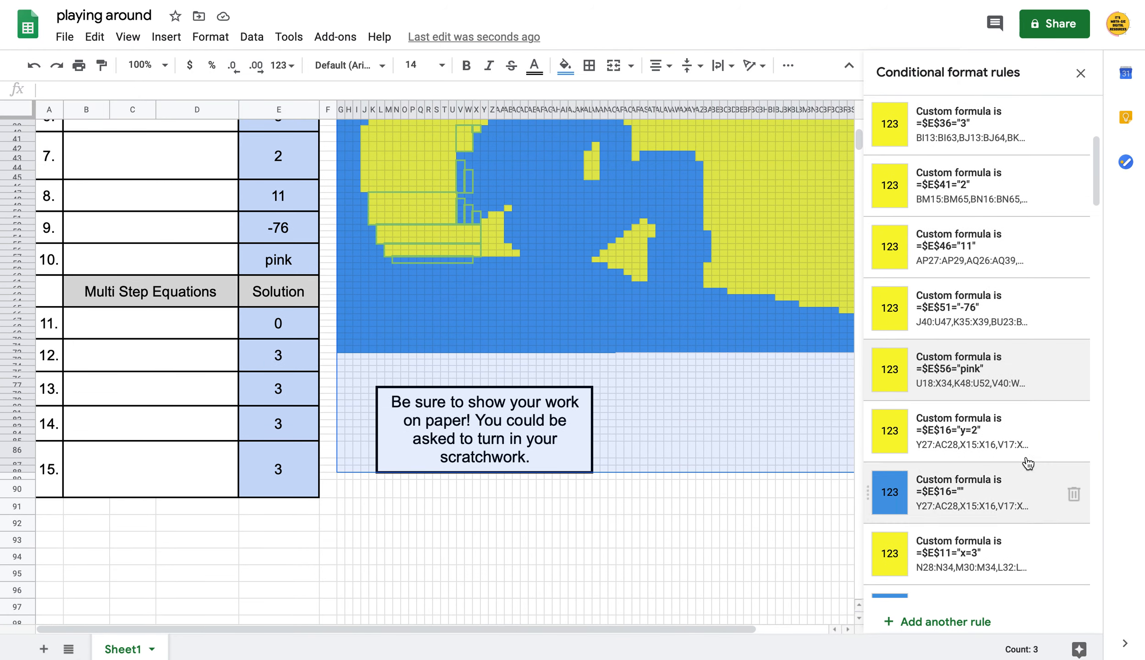
click(1021, 433)
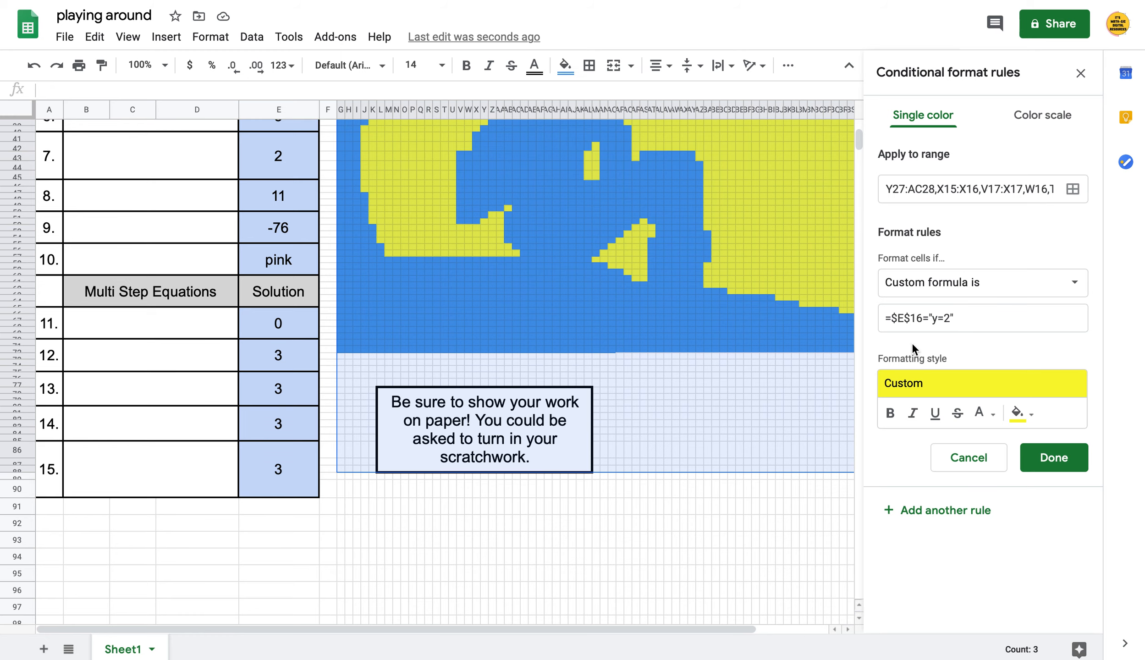
scroll(205, 293, up, 7)
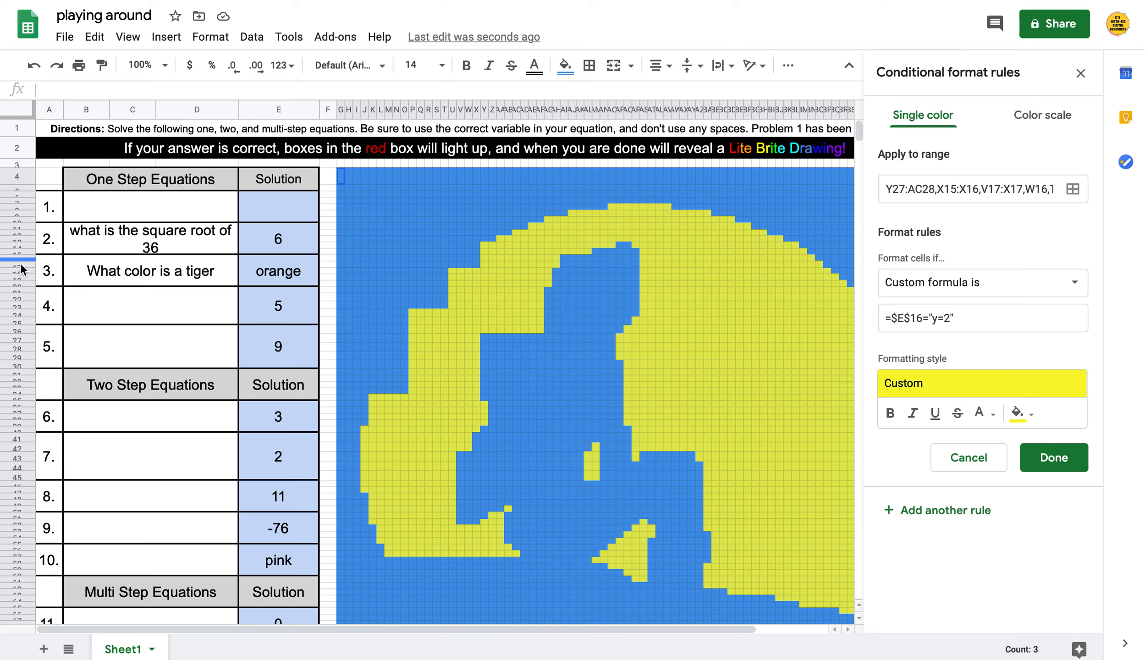
click(954, 327)
key(BackSpace)
key(BackSpace)
key(BackSpace)
text(orange)
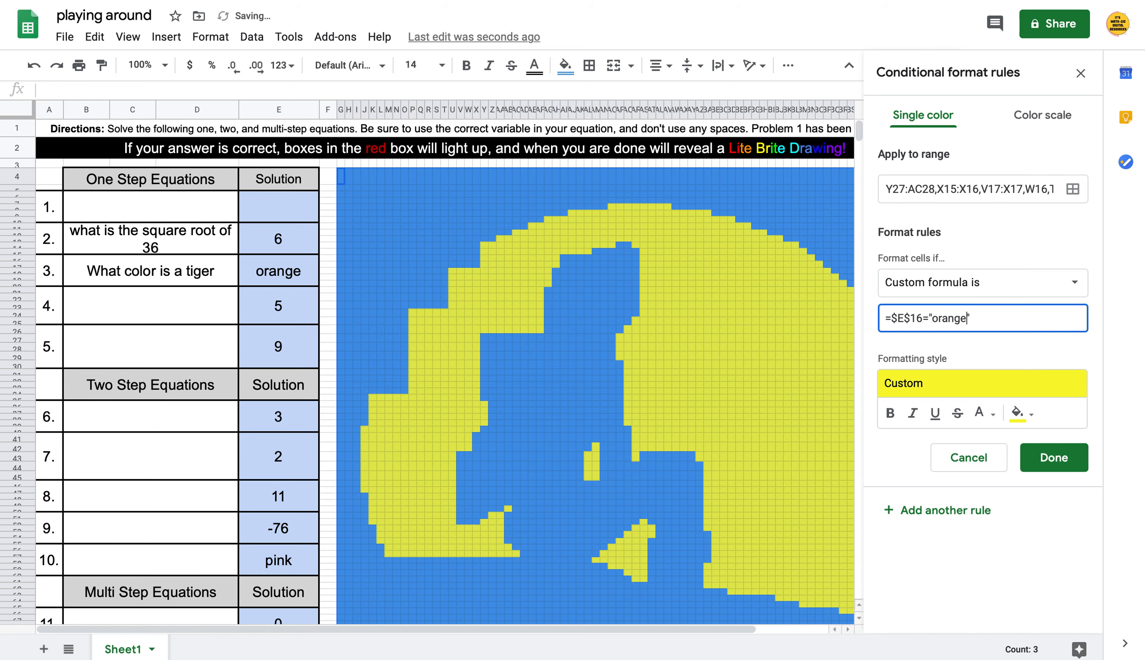
click(1054, 457)
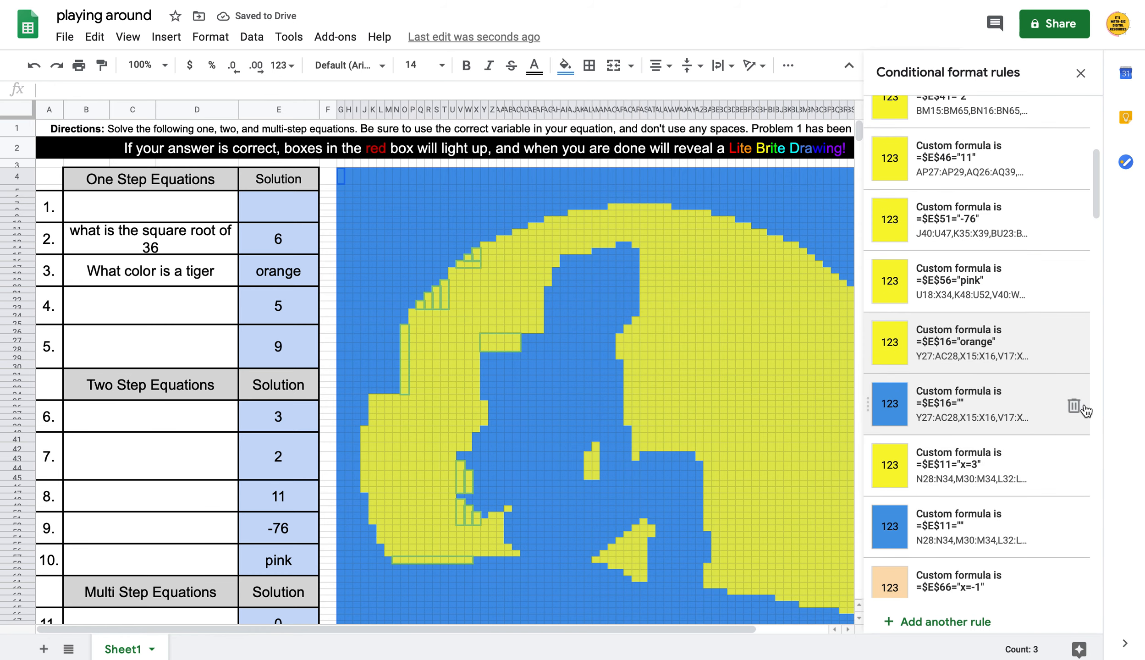
click(1073, 405)
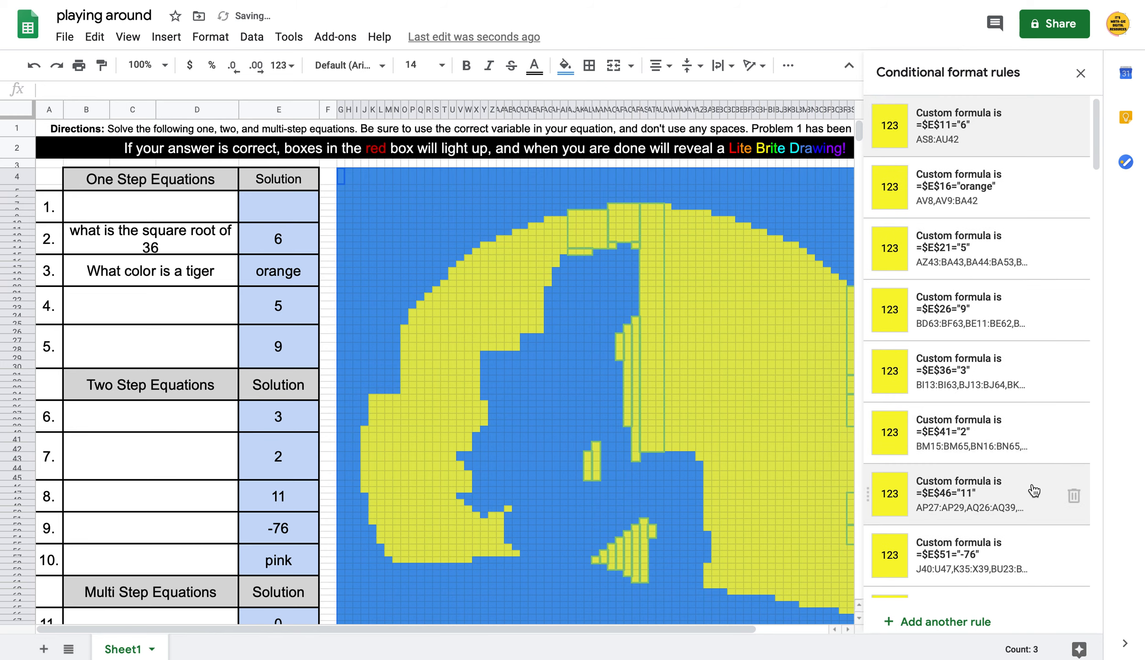
Change the E11 rule's expected answer from x=3 to 6
scroll(1037, 515, down, 6)
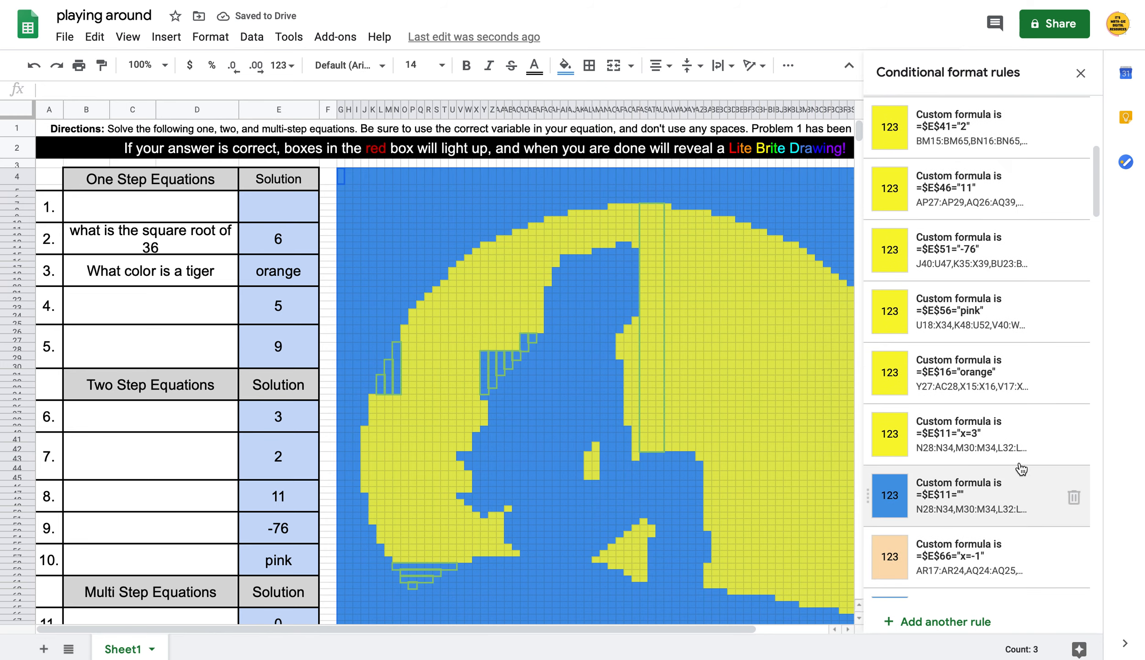
click(1007, 439)
click(949, 318)
key(BackSpace)
key(BackSpace)
key(BackSpace)
text(6)
click(1068, 459)
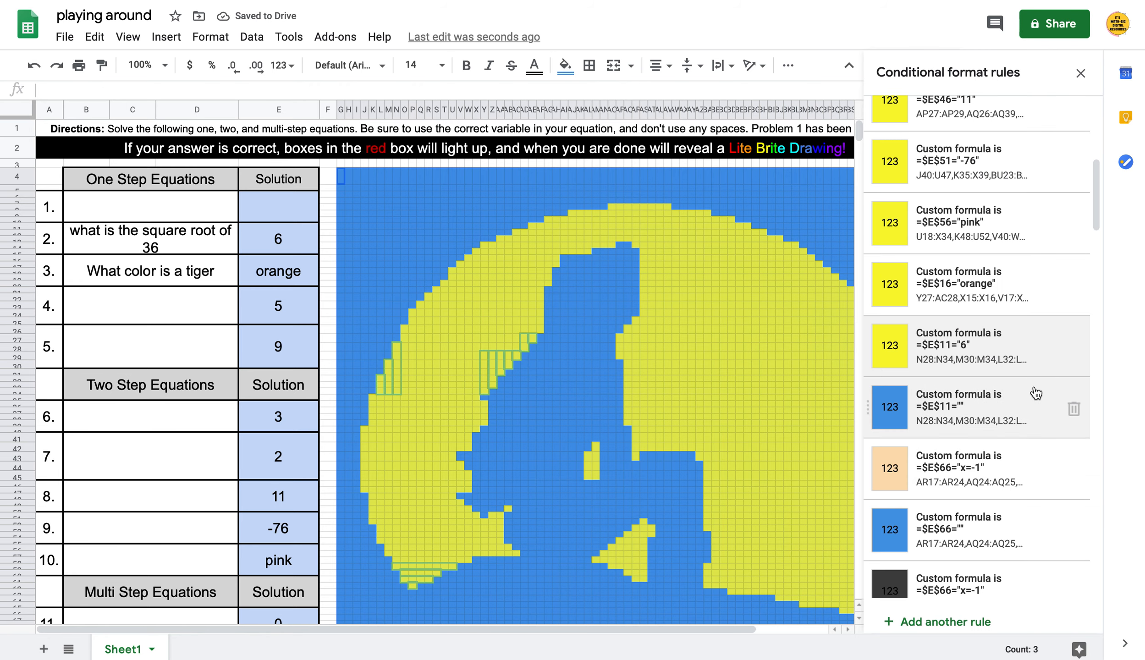
scroll(1023, 429, down, 1)
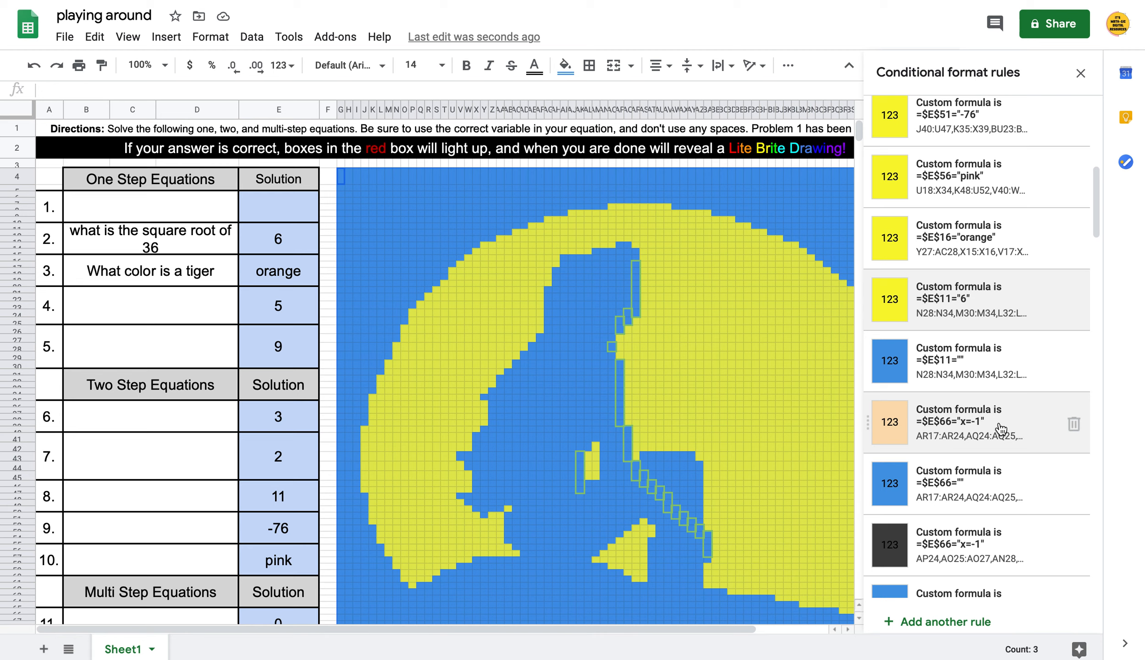
Set the beige E66 rule to match 0, and delete the blank-answer E66 and E11 rules
click(1000, 430)
click(954, 321)
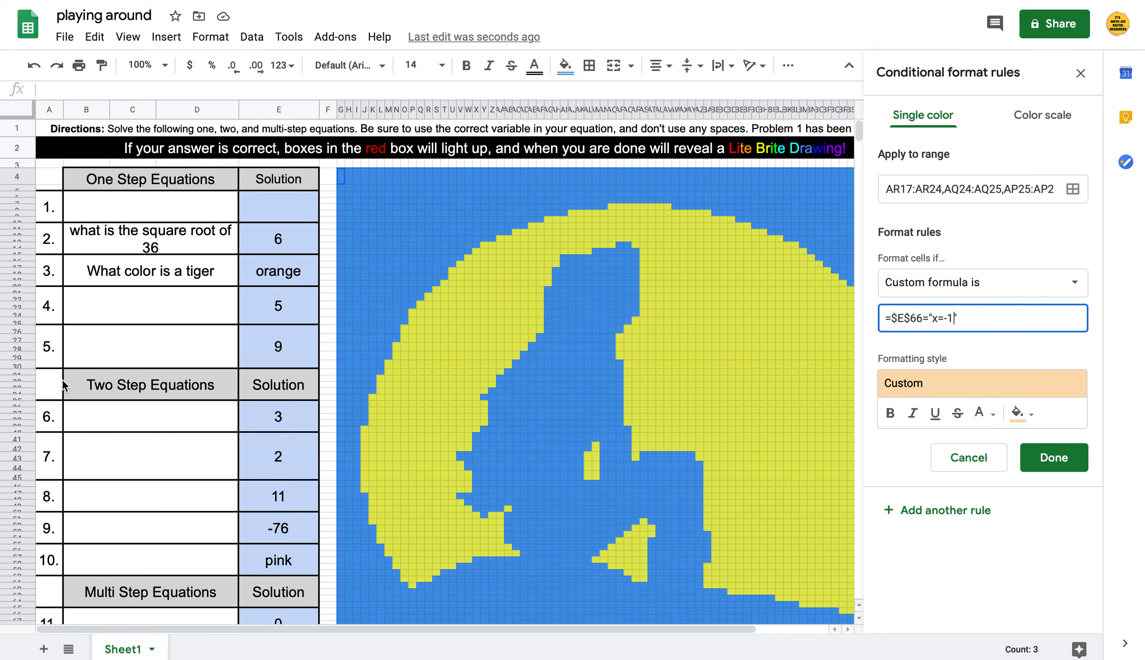
scroll(168, 426, down, 7)
scroll(168, 426, up, 3)
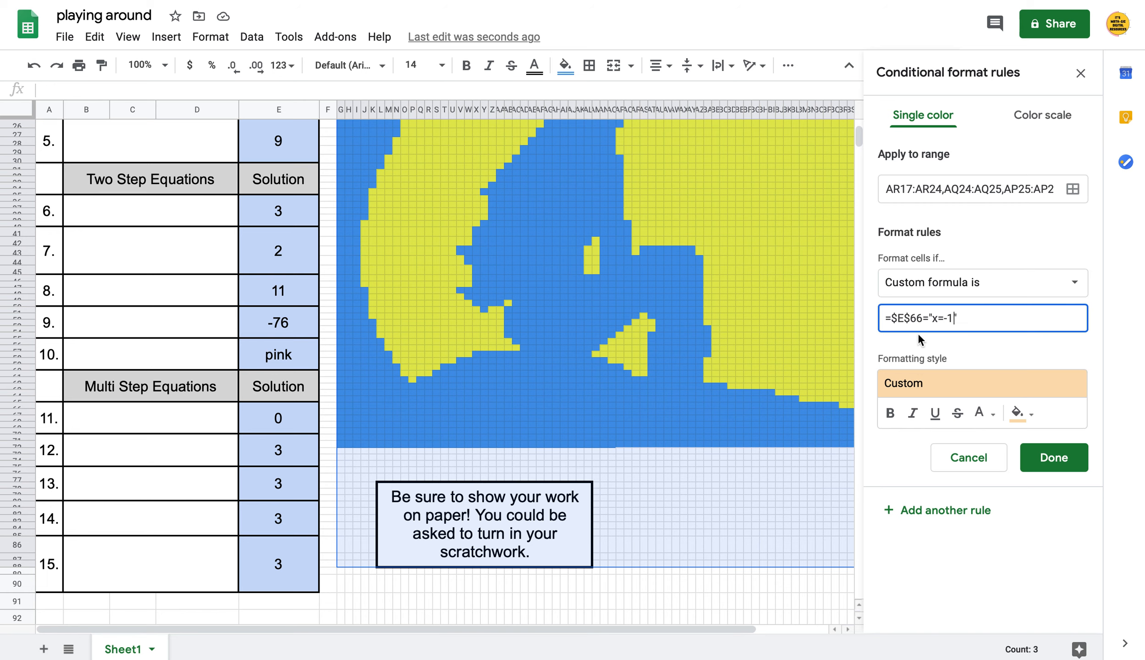
click(953, 318)
key(BackSpace)
key(BackSpace)
key(BackSpace)
key(BackSpace)
text(0)
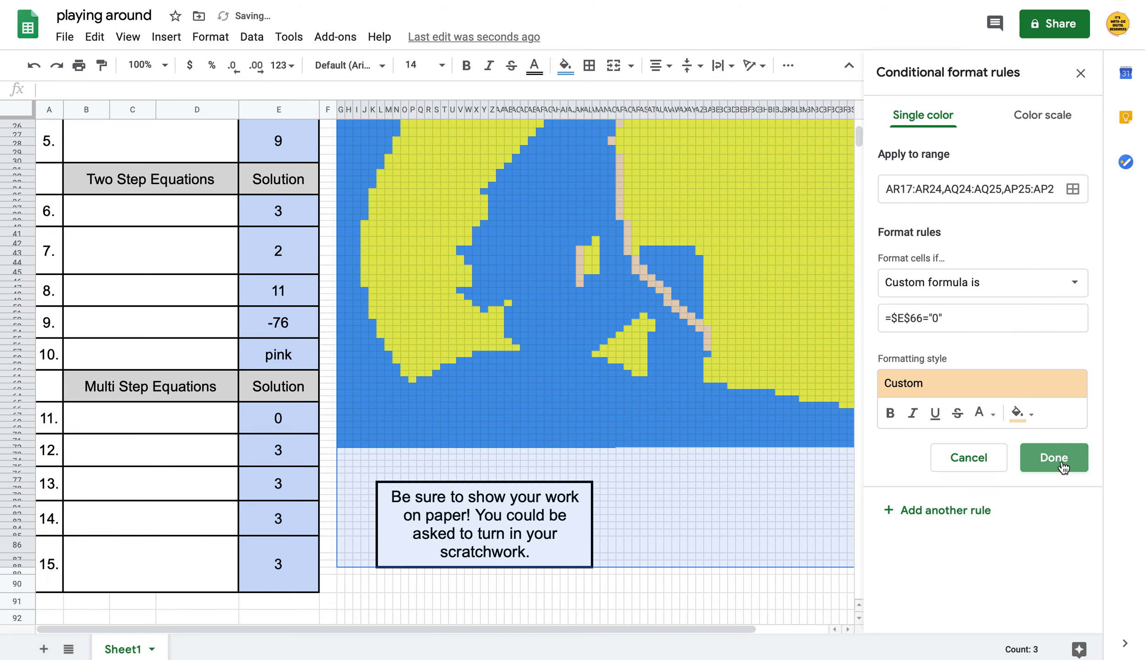
click(1054, 456)
click(1074, 409)
scroll(1054, 421, down, 9)
click(1074, 426)
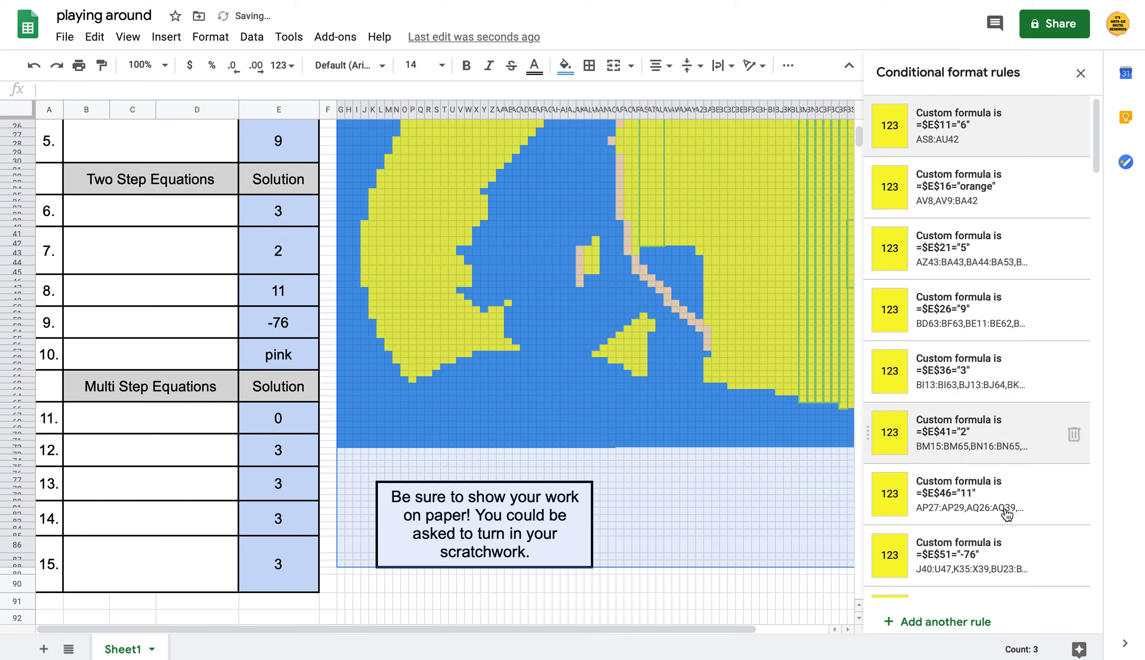
Change the dark E66 rule's expected answer from x=-1 to 0
scroll(1004, 511, down, 10)
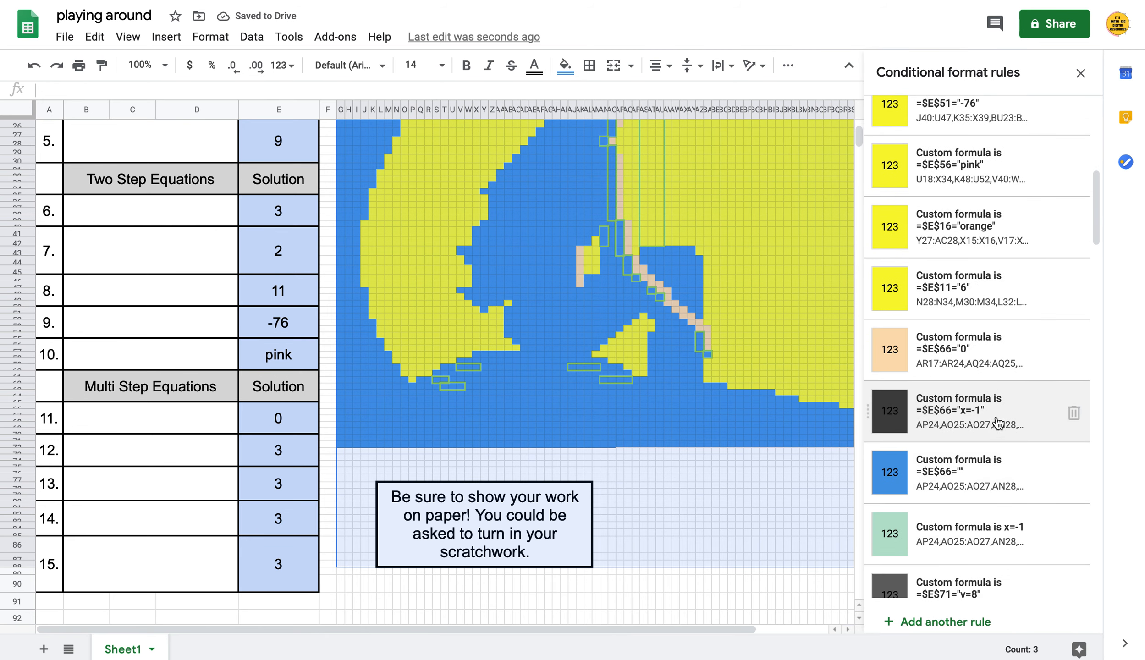
click(1003, 426)
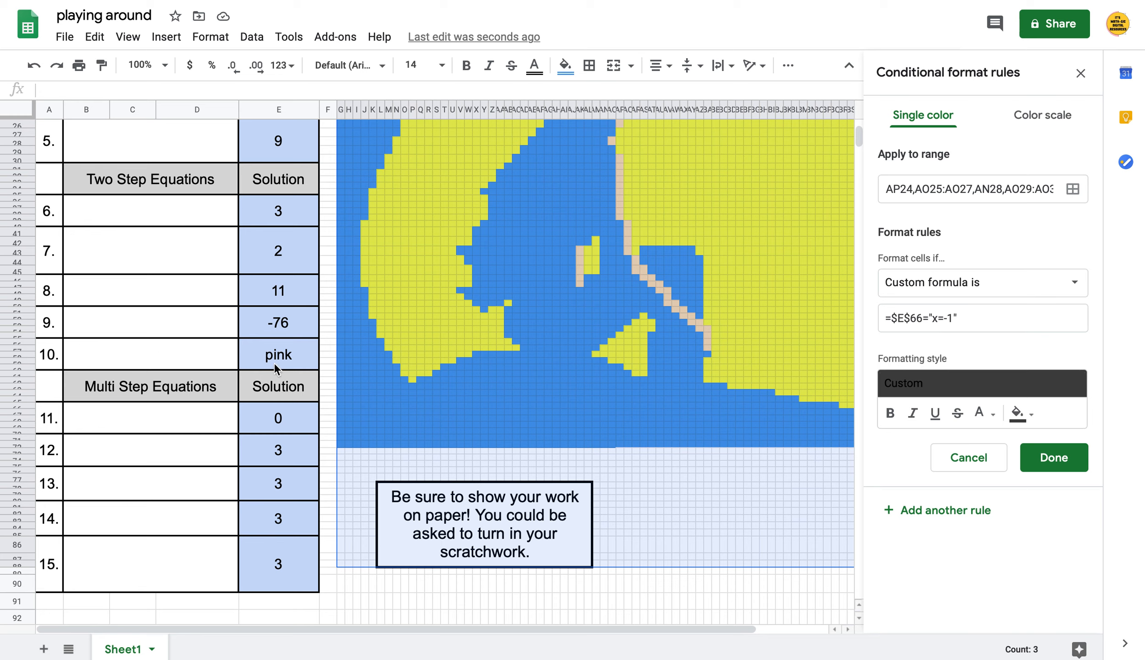
click(958, 318)
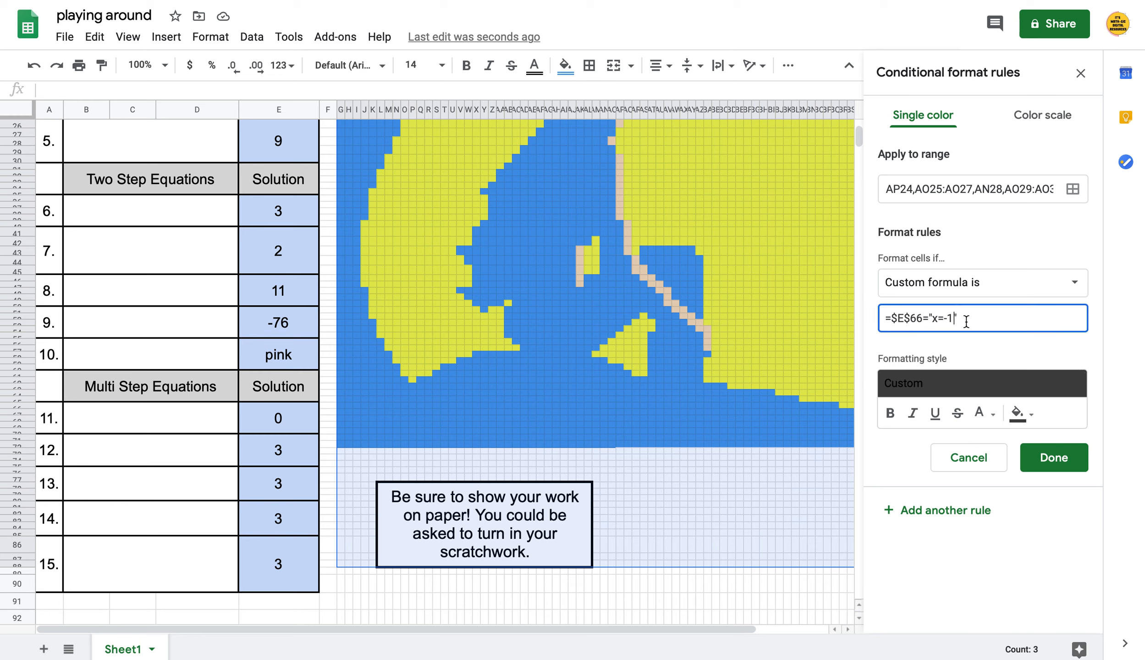
key(BackSpace)
key(BackSpace)
key(BackSpace)
key(BackSpace)
text(pink)
click(1011, 357)
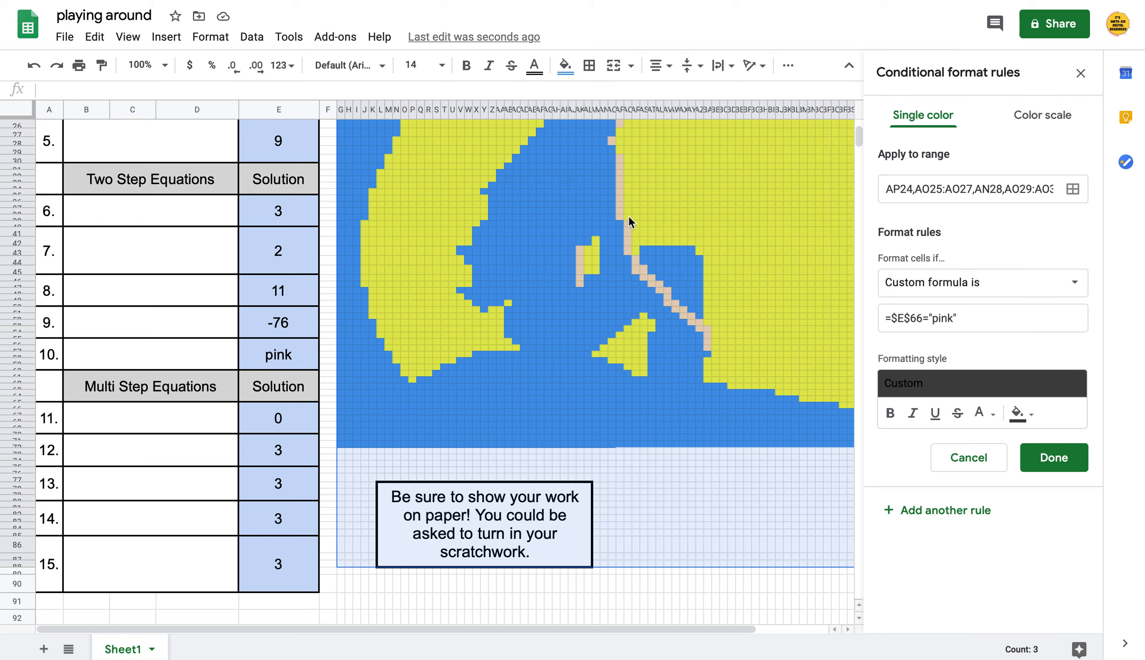
click(953, 319)
key(BackSpace)
key(BackSpace)
key(BackSpace)
key(BackSpace)
key(BackSpace)
text(0)
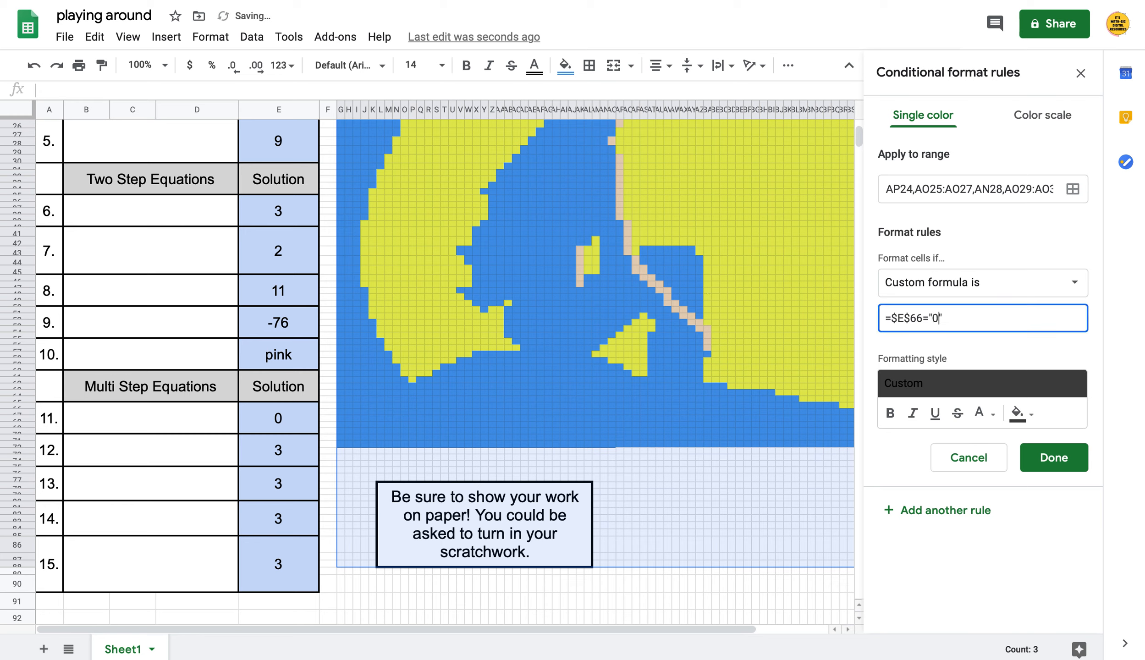
click(1053, 457)
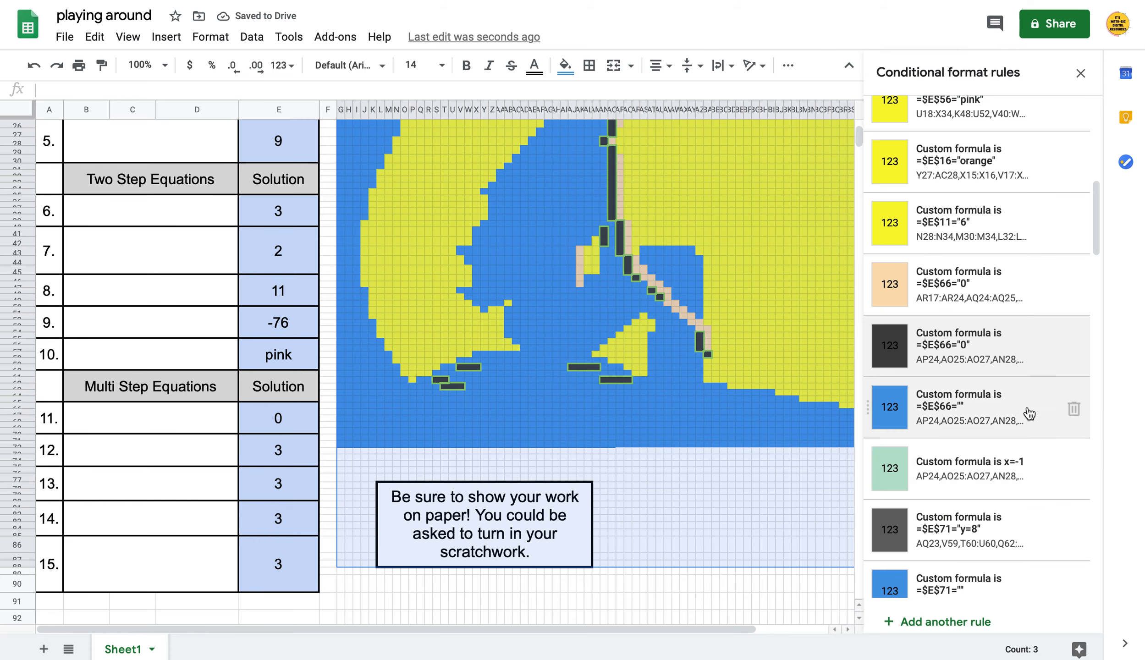
Delete the remaining blank-answer E66 rule
click(1071, 412)
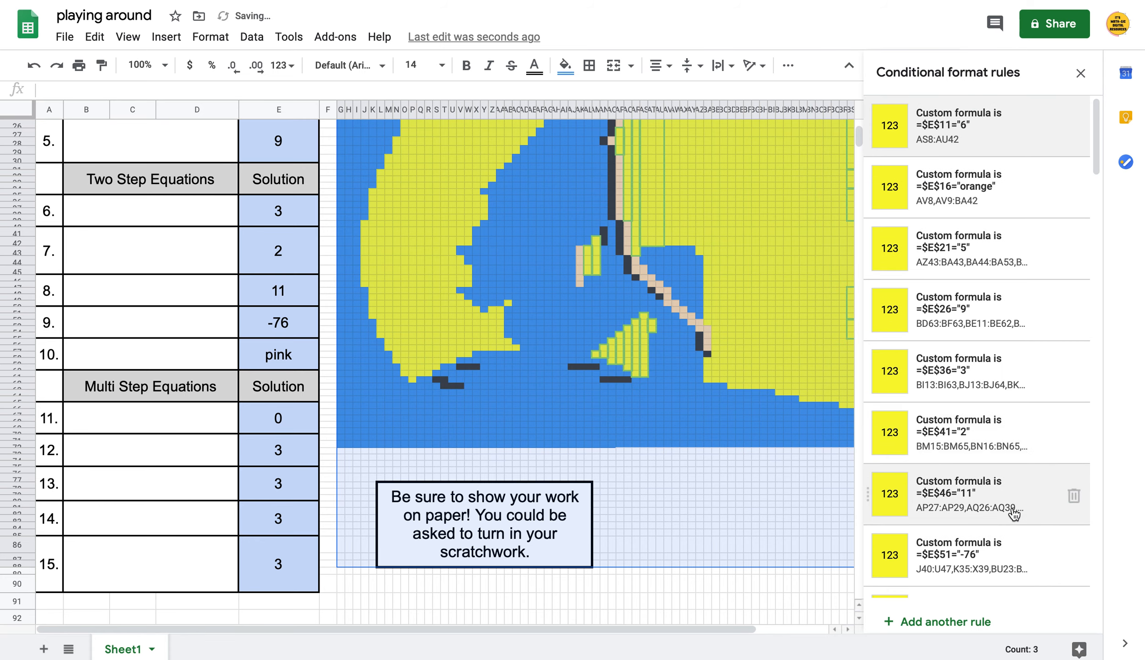
scroll(1014, 514, down, 5)
scroll(1014, 514, down, 6)
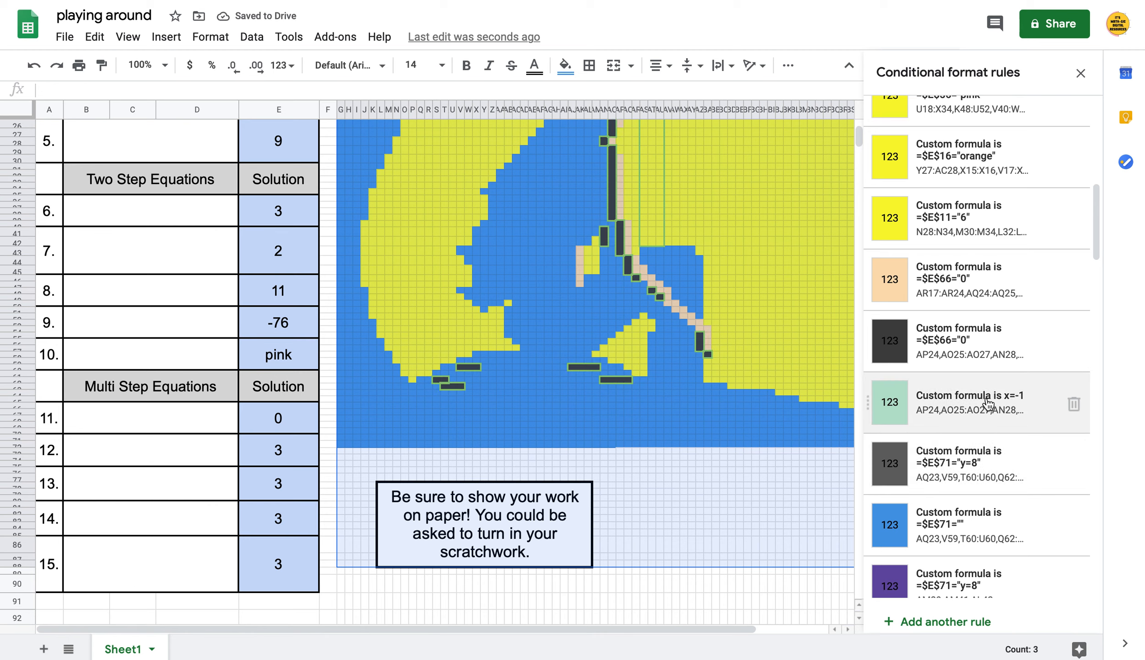
click(993, 421)
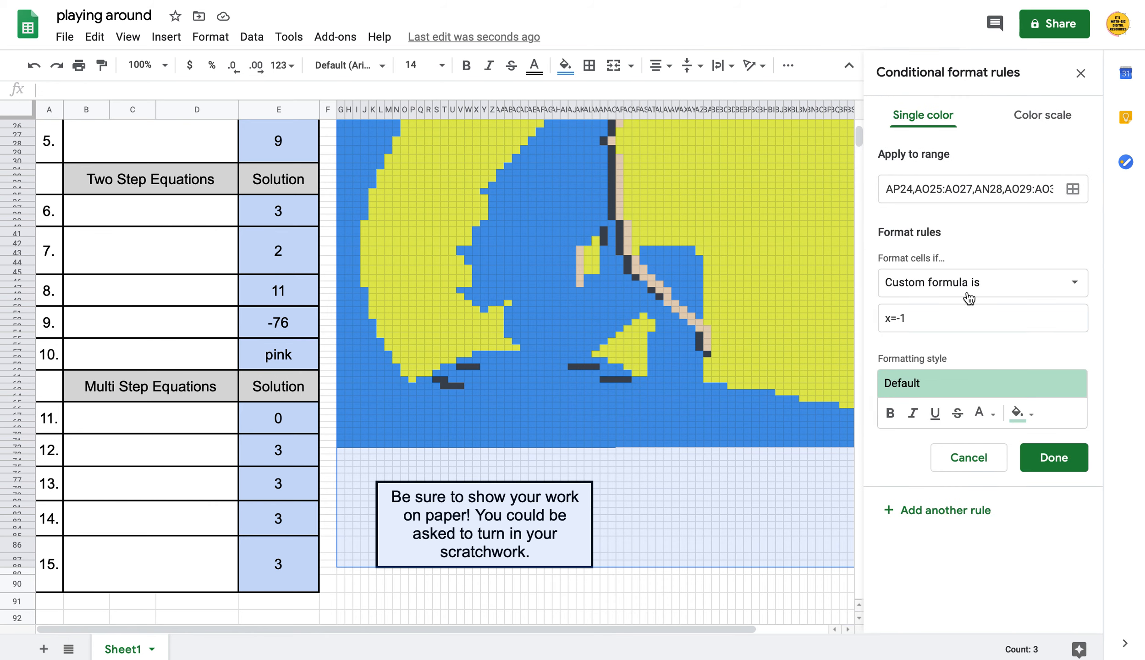
Try rewriting the leftover x=-1 rule as =$E$66="0", then discard the change
click(982, 465)
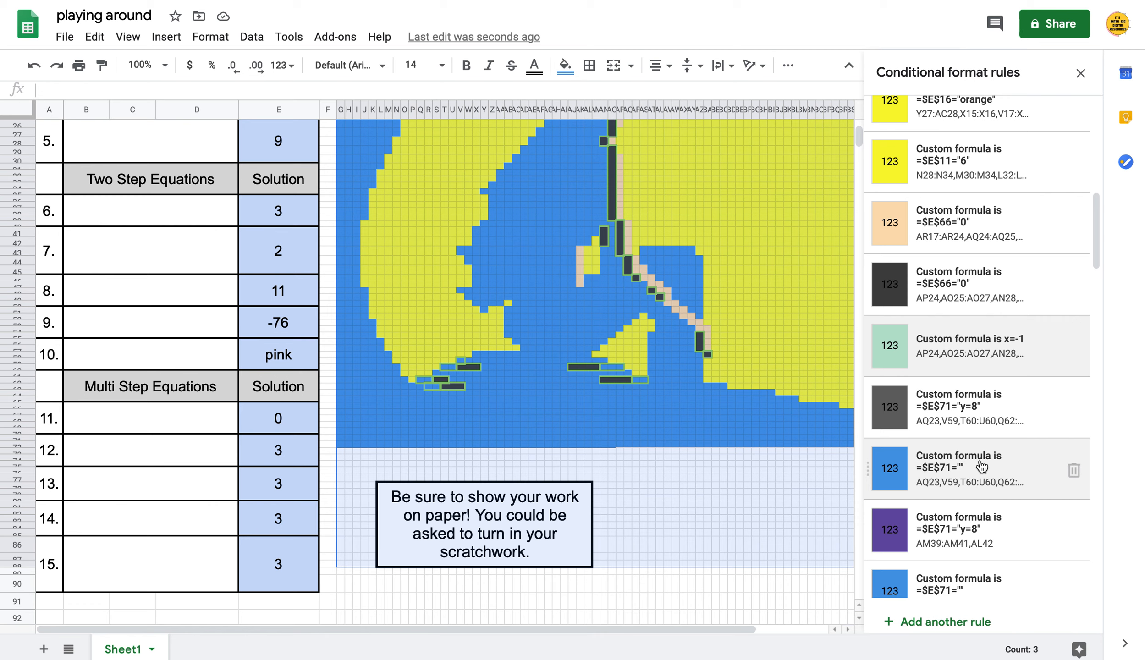
click(987, 373)
click(962, 318)
key(BackSpace)
key(BackSpace)
key(BackSpace)
key(BackSpace)
text(=$E$)
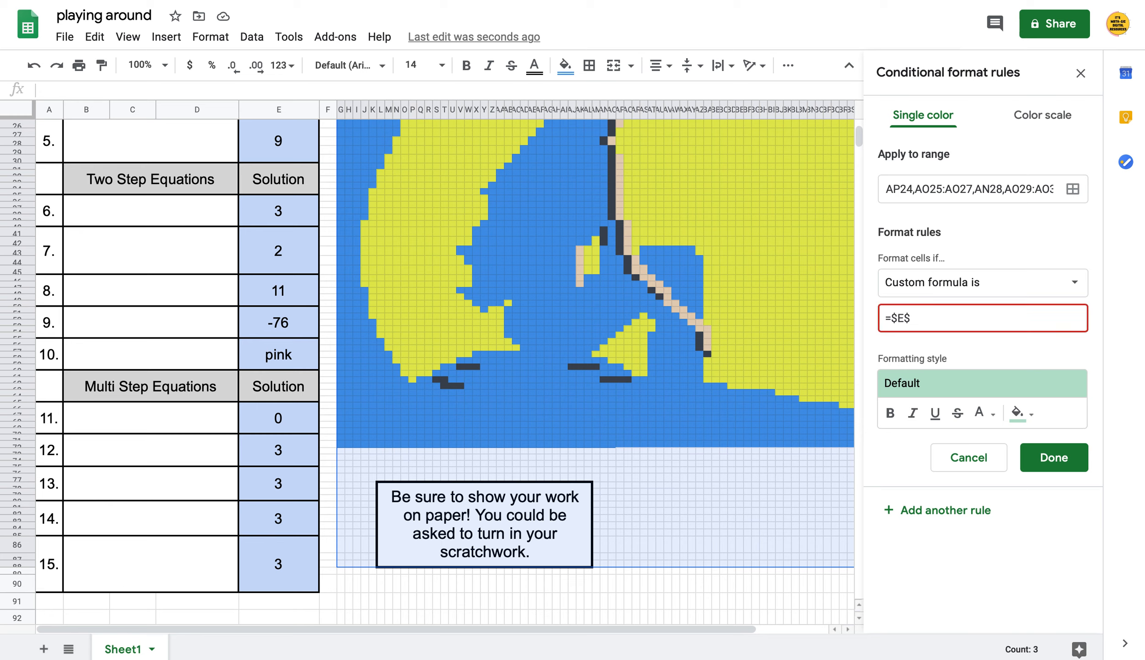
text(66="0")
scroll(687, 271, up, 5)
scroll(687, 271, down, 1)
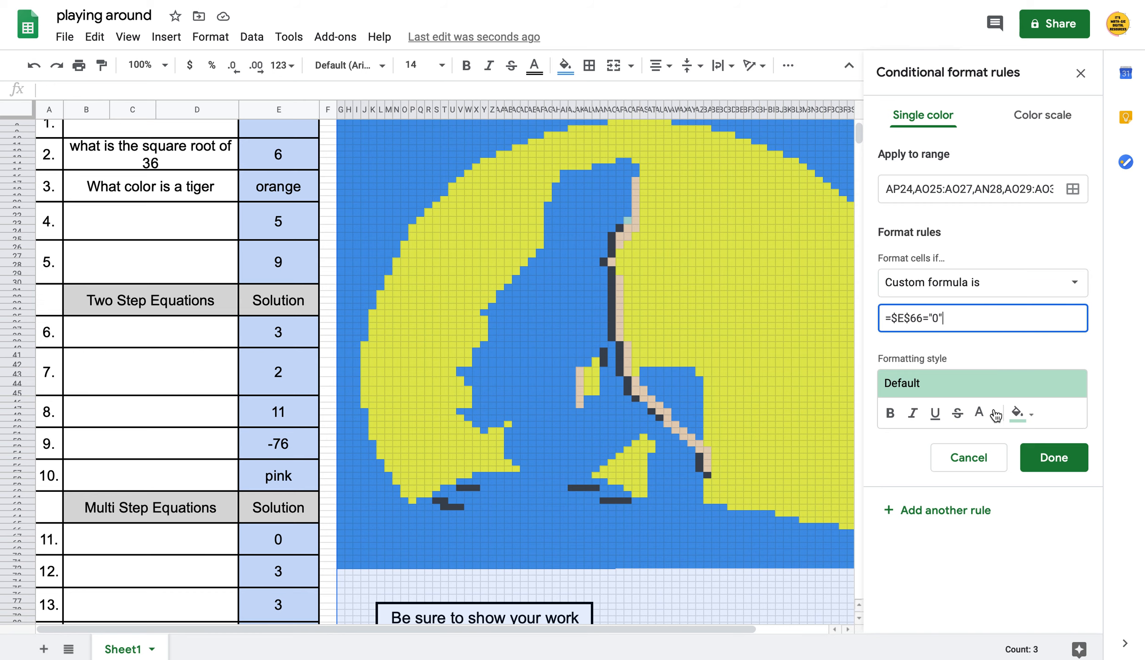
click(982, 458)
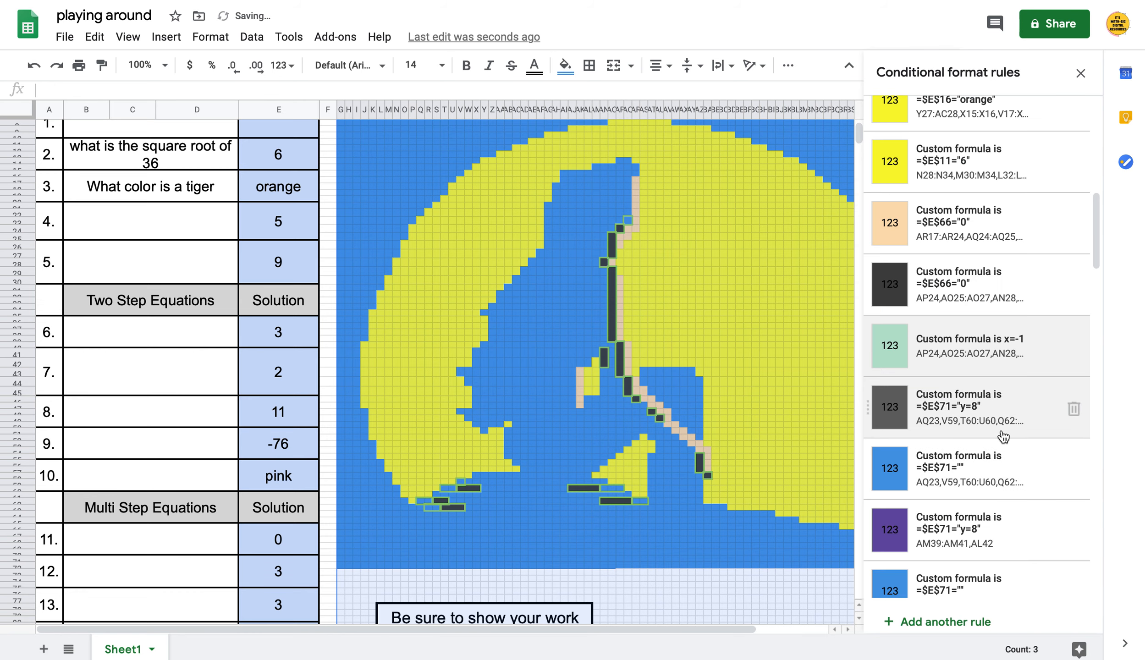
Delete the leftover x=-1 rule and set the dark E71 rule to match 3 instead of y=8
click(1073, 346)
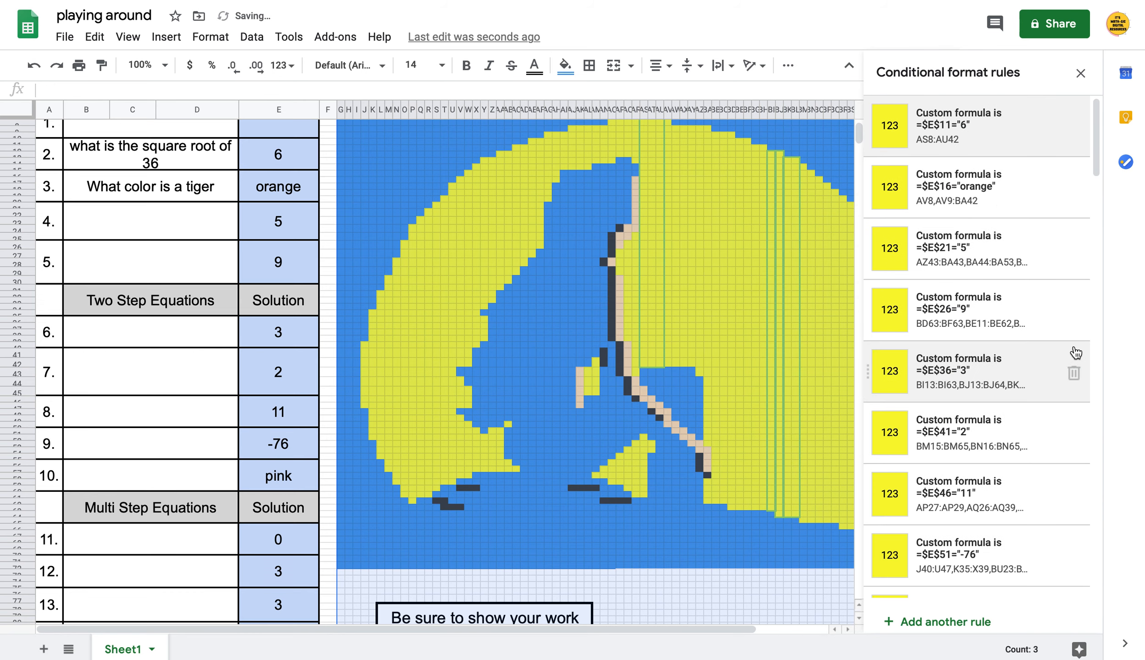
scroll(1008, 321, down, 10)
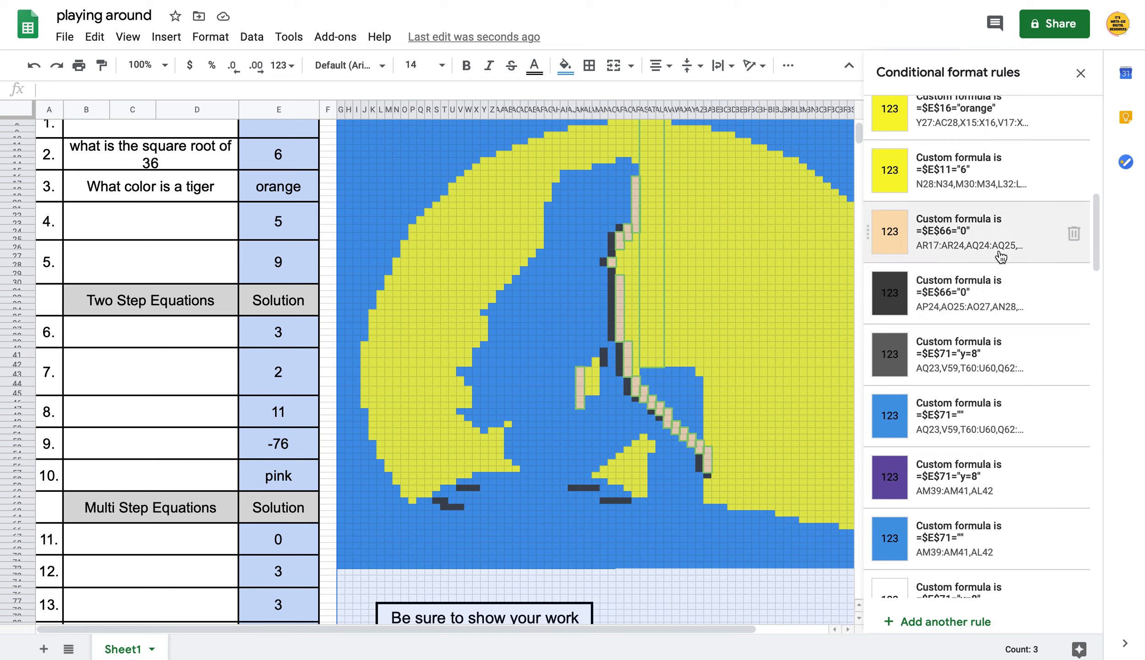
click(1005, 349)
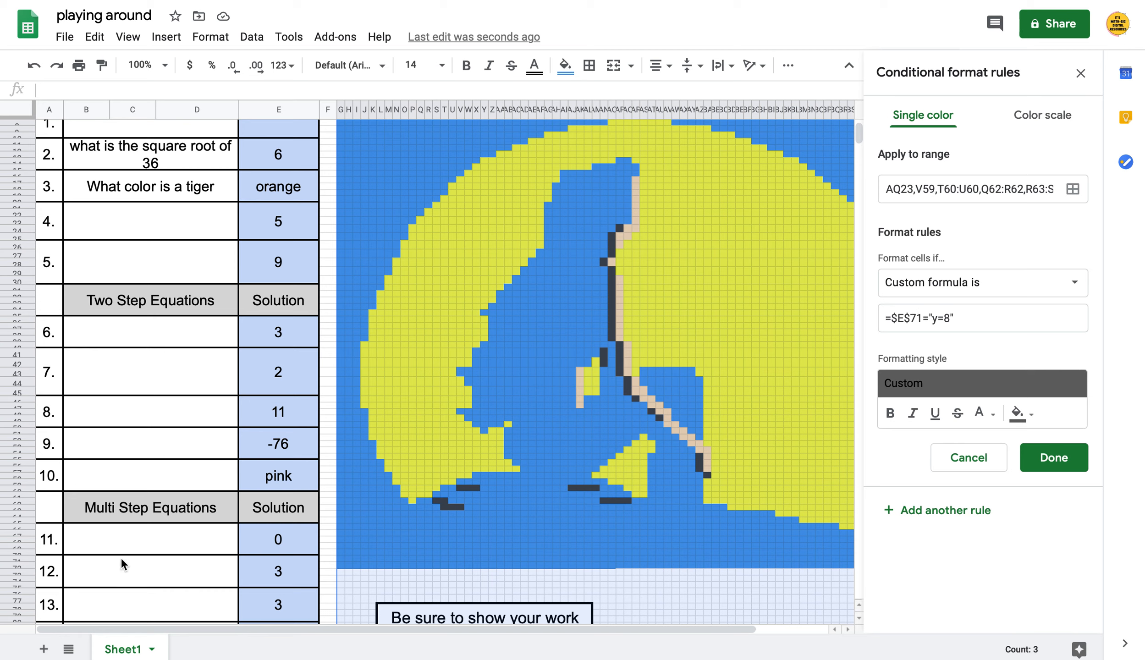
click(948, 318)
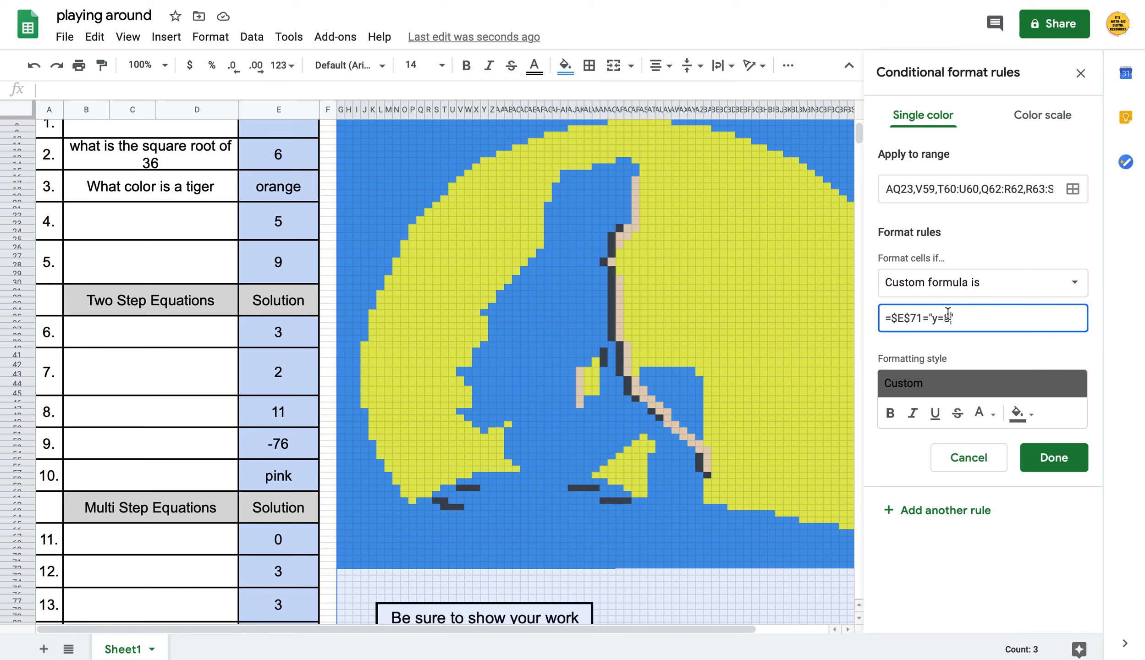
key(BackSpace)
key(BackSpace)
key(BackSpace)
text(3)
click(1054, 457)
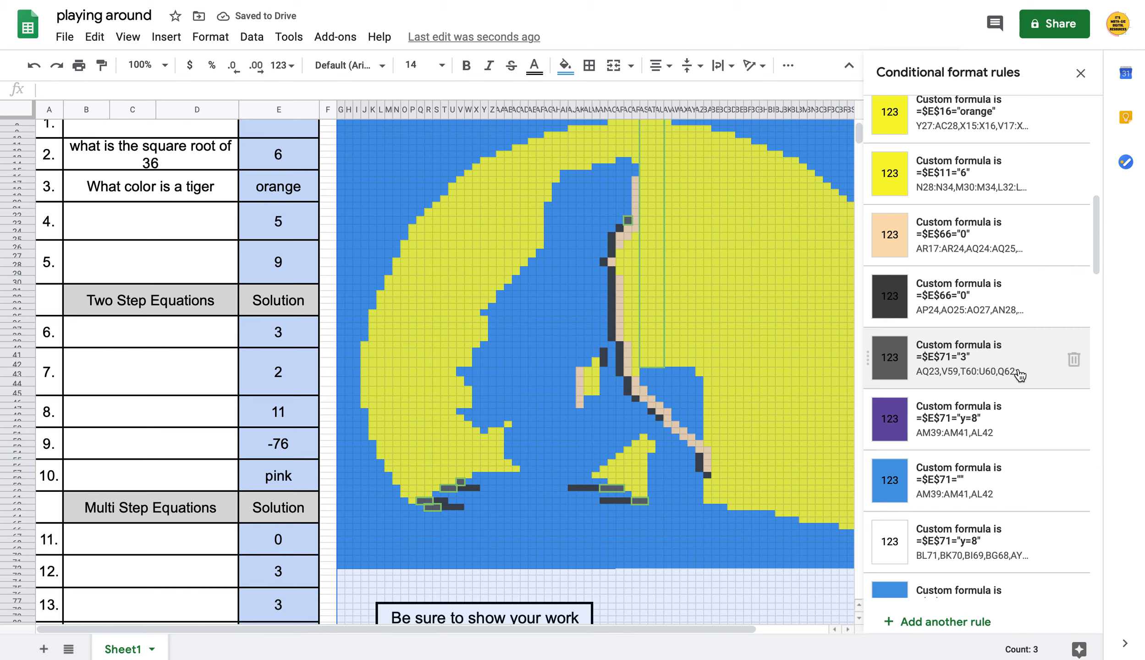
Set the purple E71 rule to match 3, and delete the blue blank-answer E71 rule
click(1011, 432)
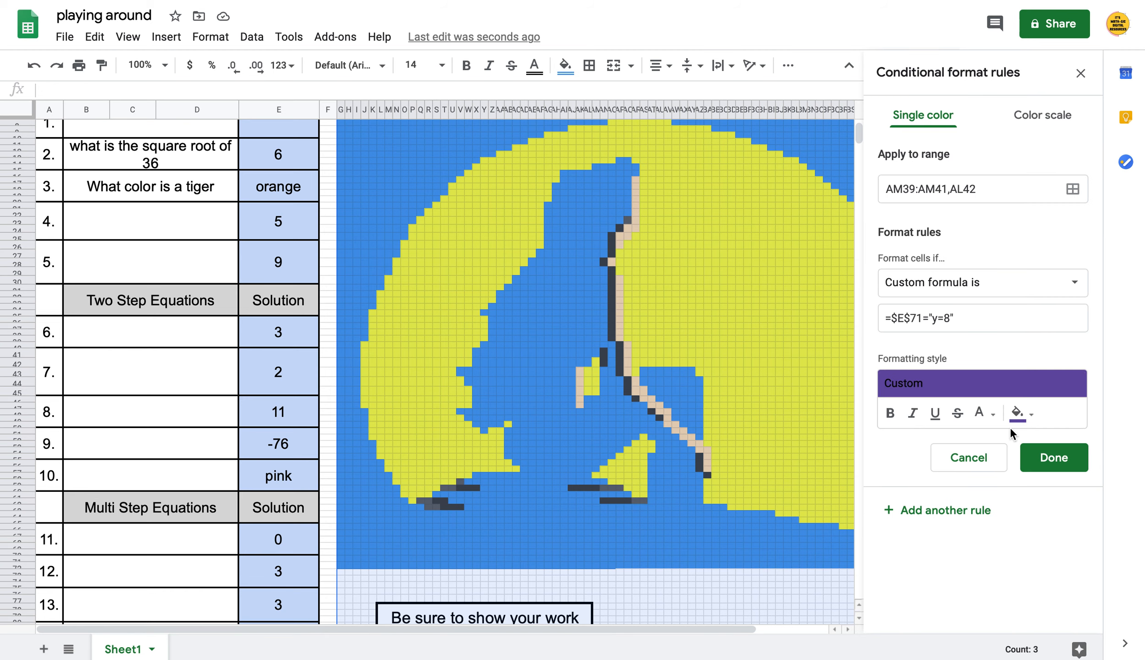
click(947, 317)
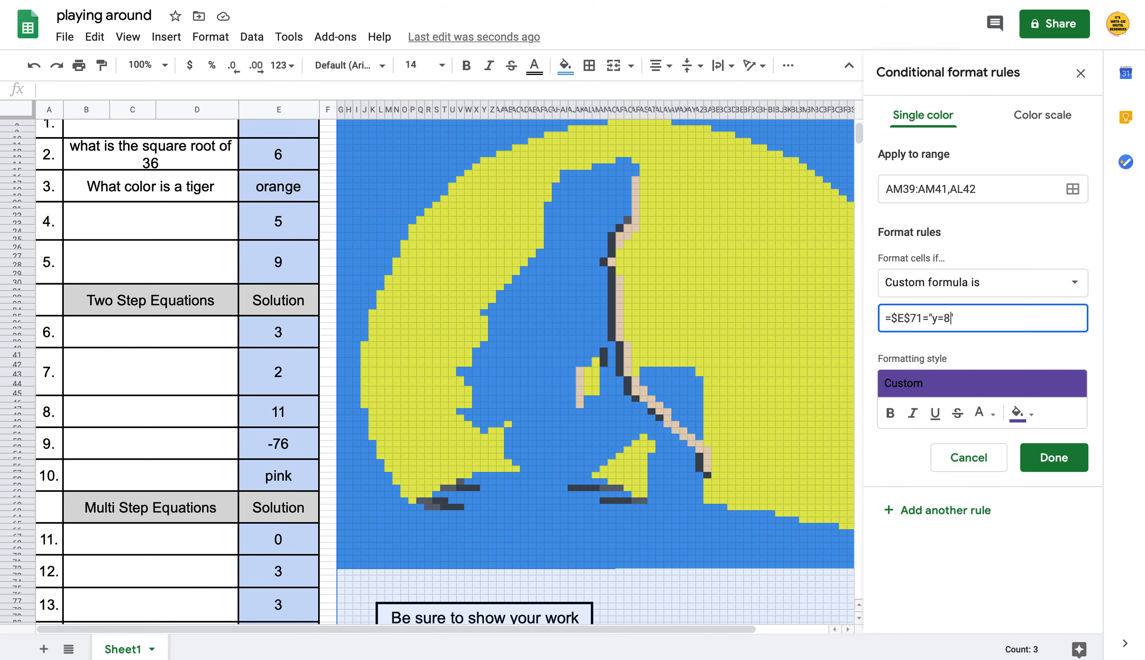
key(BackSpace)
key(BackSpace)
key(BackSpace)
text(3)
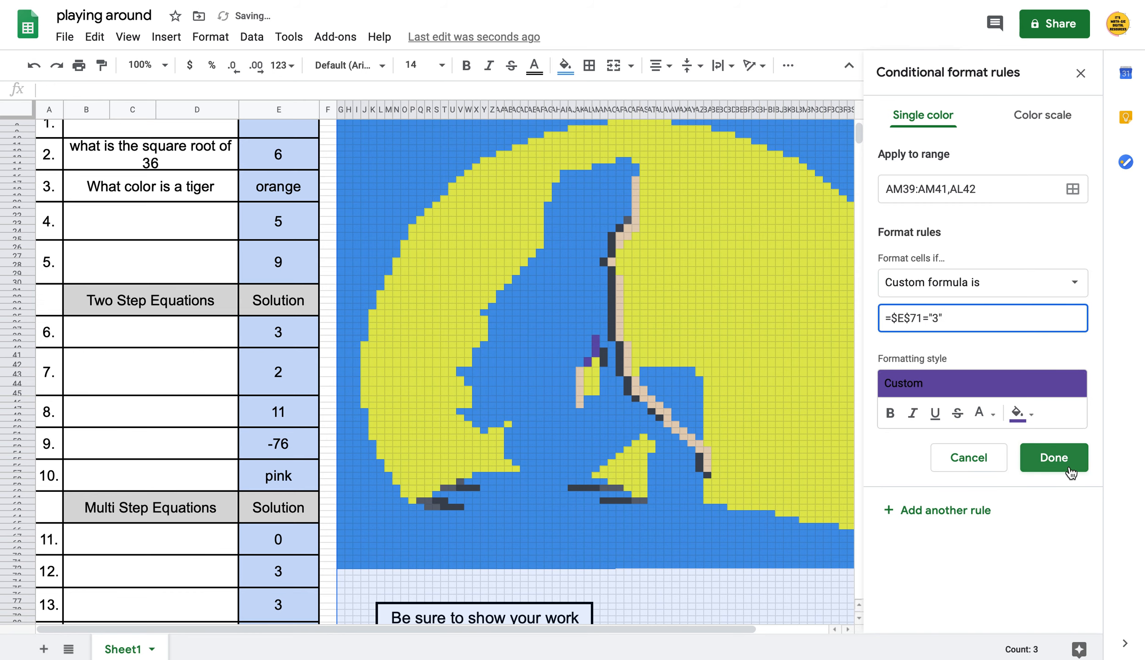
click(1063, 462)
scroll(1033, 434, down, 1)
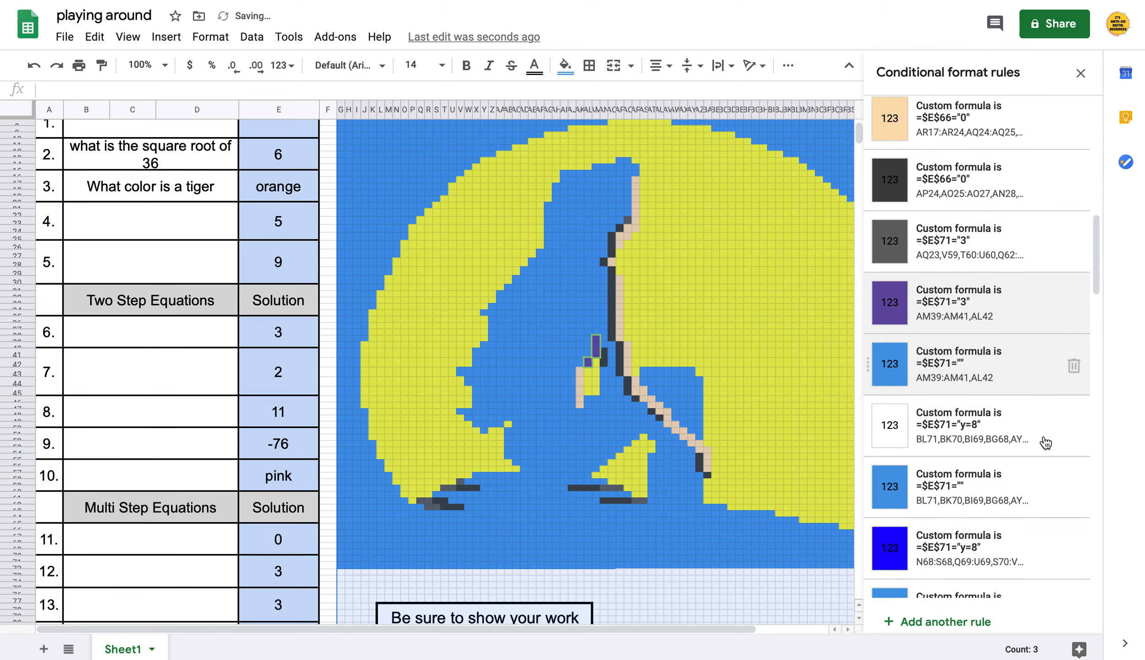
click(1073, 354)
Set the blue E71 rule's expected answer to 3
scroll(1042, 386, down, 20)
click(1034, 386)
click(949, 315)
key(BackSpace)
key(BackSpace)
key(BackSpace)
text(3)
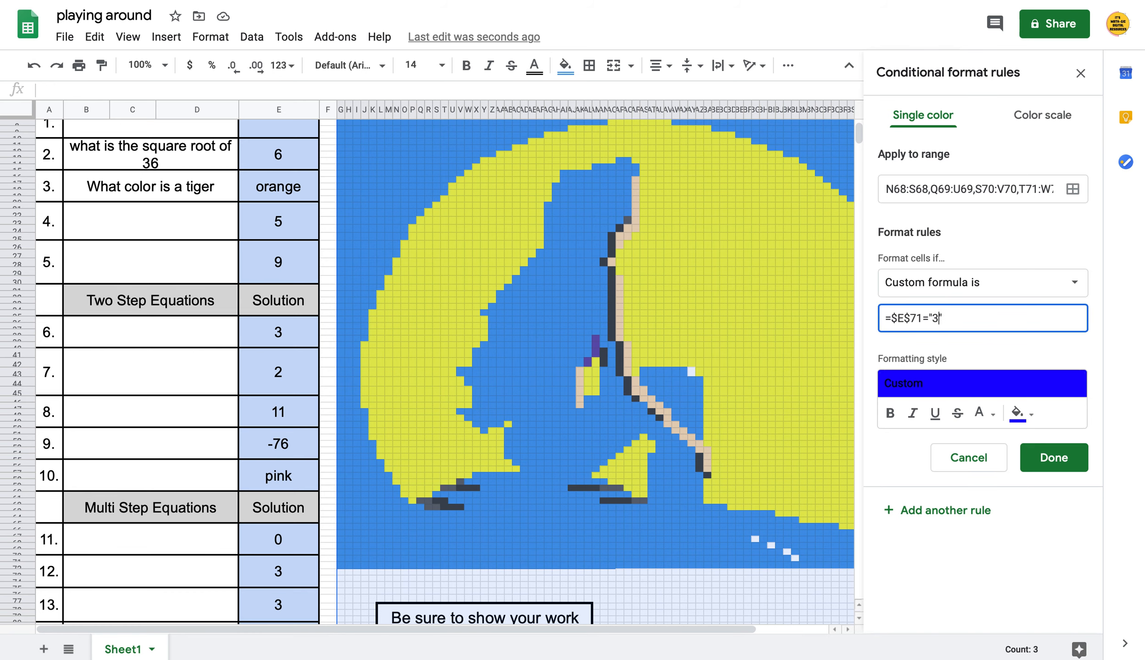
click(1064, 466)
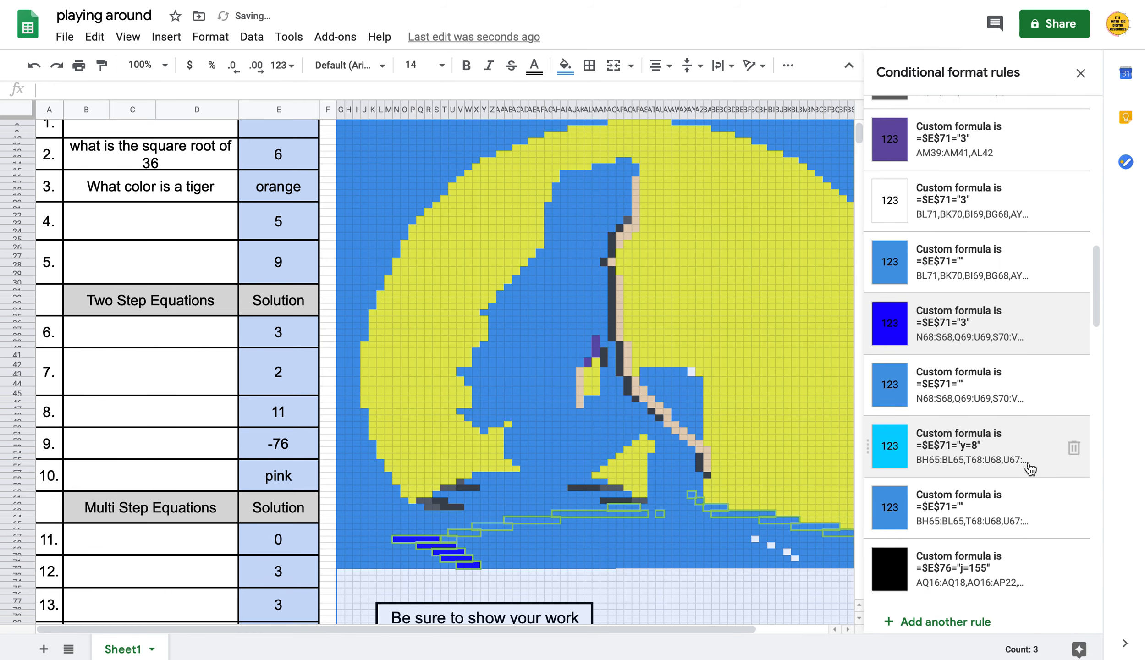
Set the cyan E71 rule to match 3 instead of y=8
scroll(1029, 460, down, 1)
click(1009, 427)
click(949, 316)
key(BackSpace)
key(BackSpace)
key(BackSpace)
text(3)
click(1062, 465)
Change the AQ16 and AK31:AK42 black rules from j=155 to answer 3
scroll(1053, 435, down, 3)
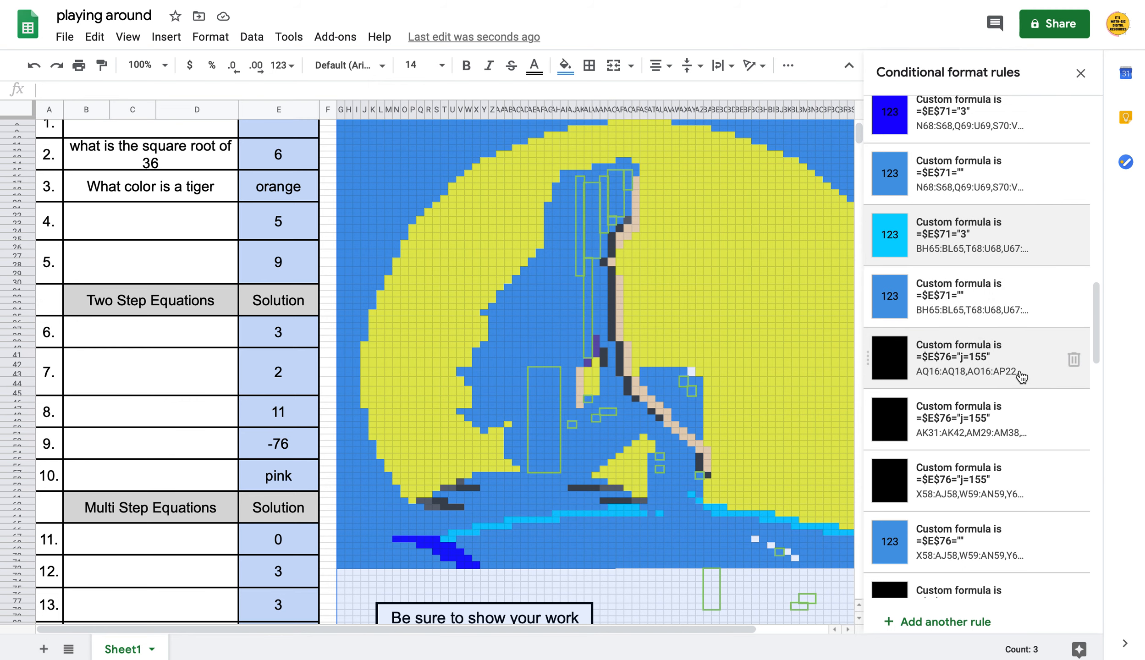
scroll(210, 515, down, 2)
scroll(209, 515, down, 1)
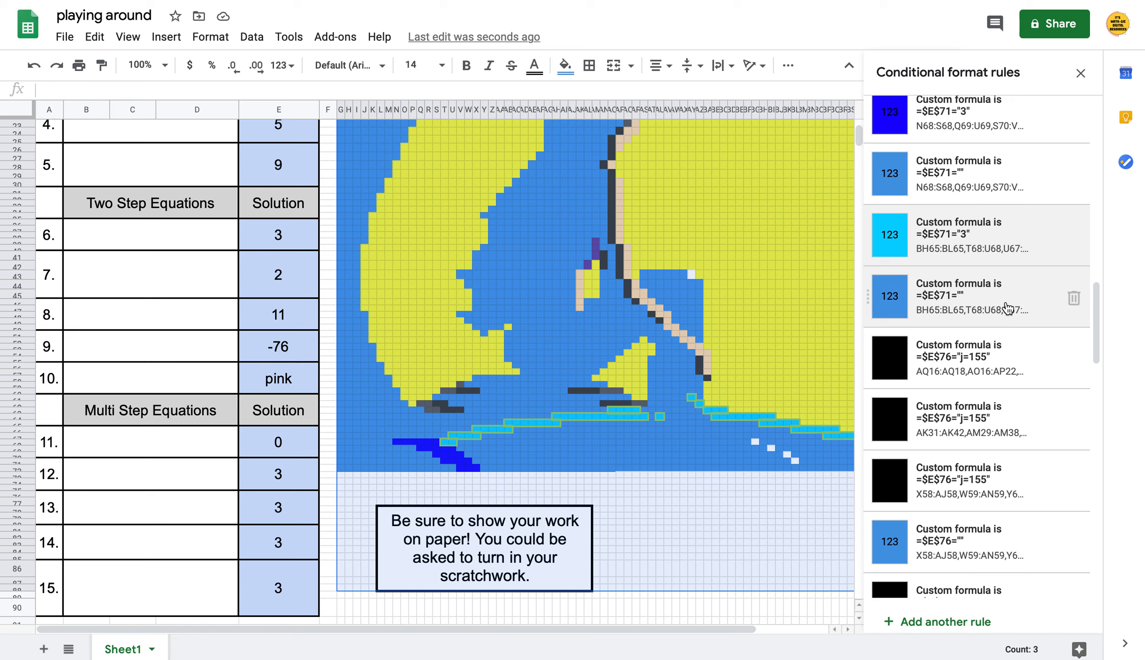
click(1021, 375)
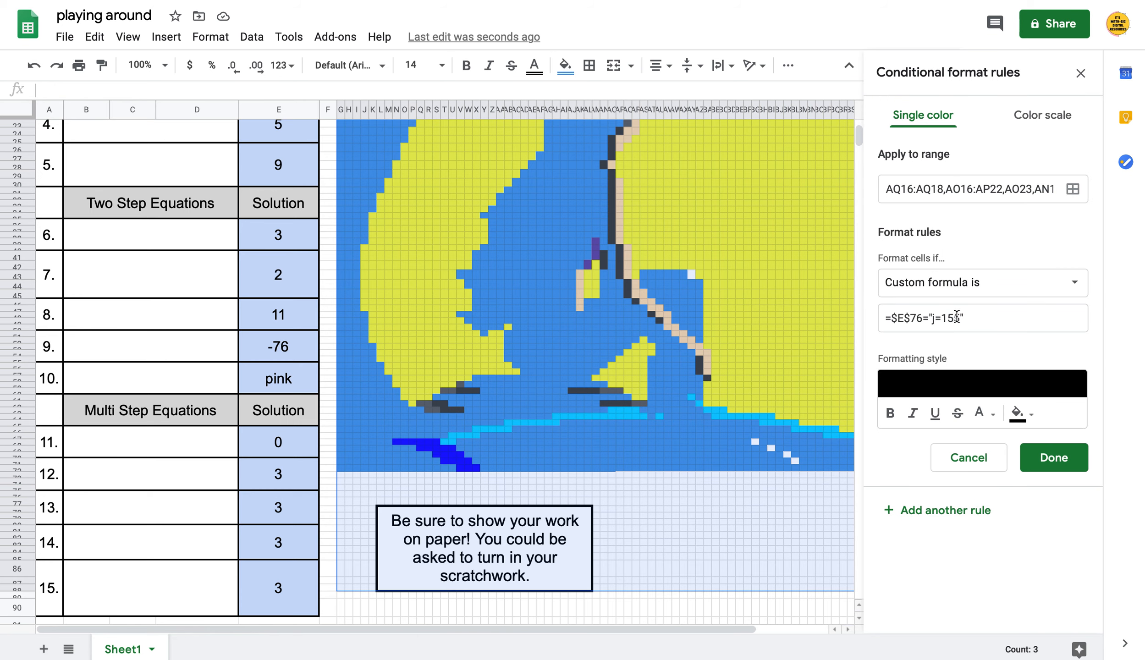
click(956, 317)
key(BackSpace)
key(BackSpace)
key(BackSpace)
key(BackSpace)
key(BackSpace)
text(3)
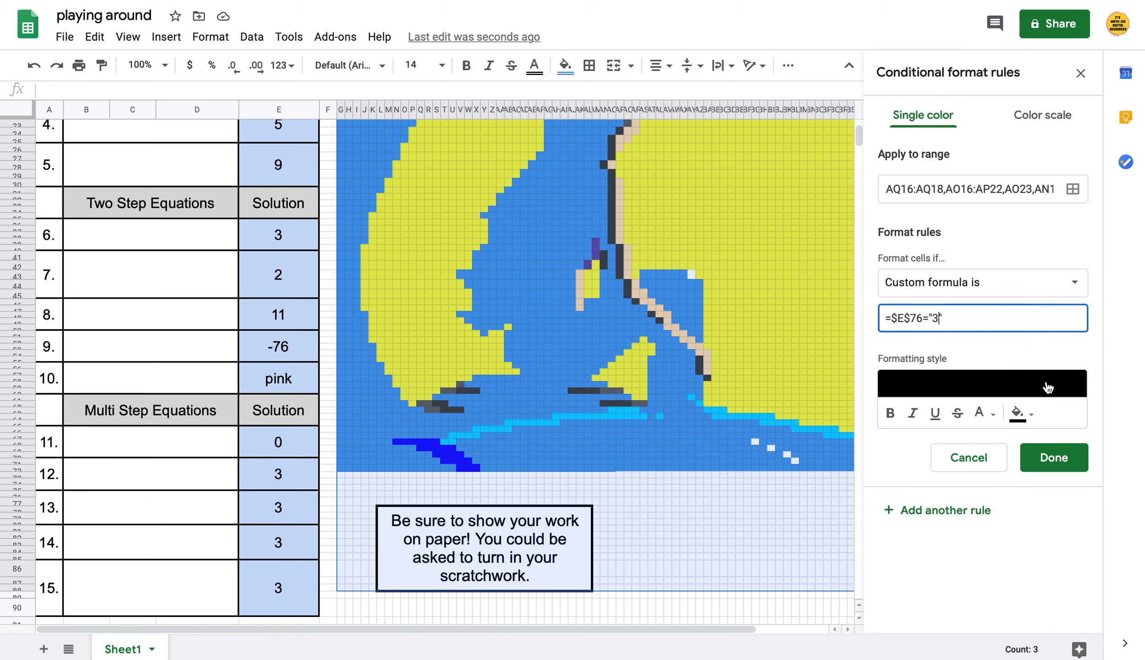
click(1054, 456)
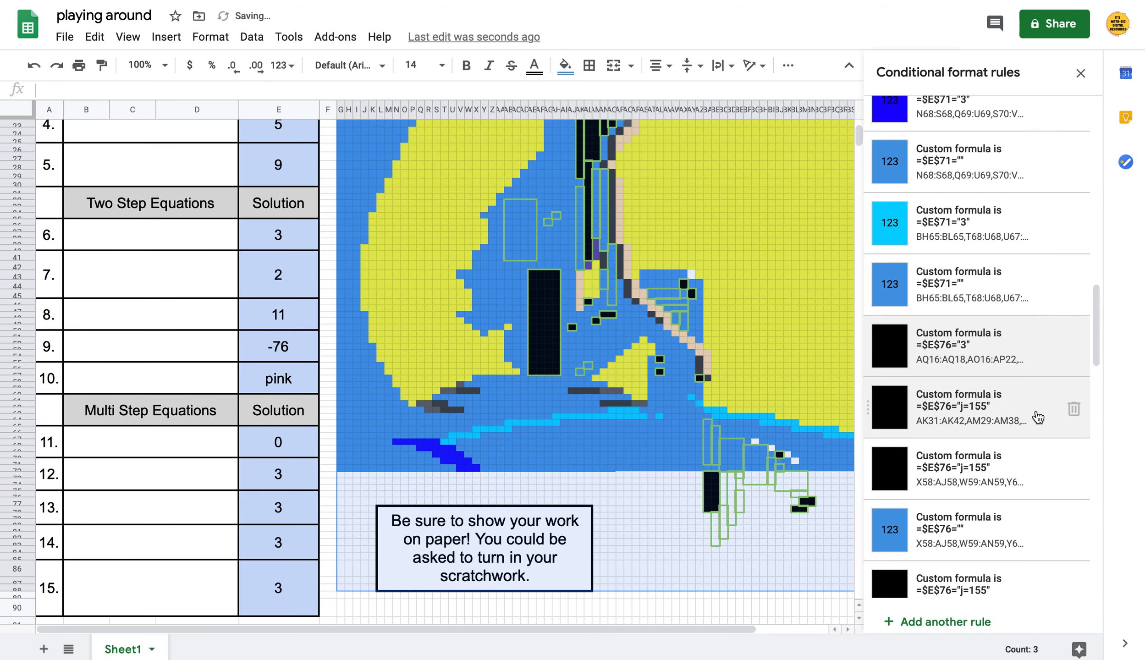
click(1034, 415)
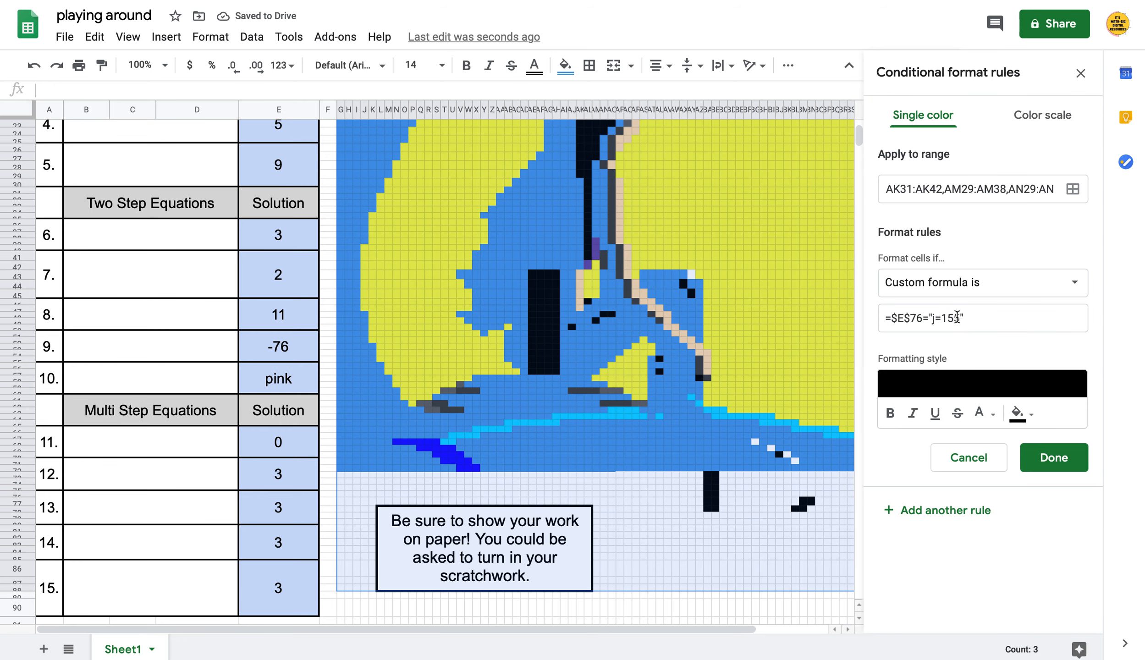
click(965, 324)
key(BackSpace)
key(BackSpace)
key(BackSpace)
key(BackSpace)
key(BackSpace)
text(3)
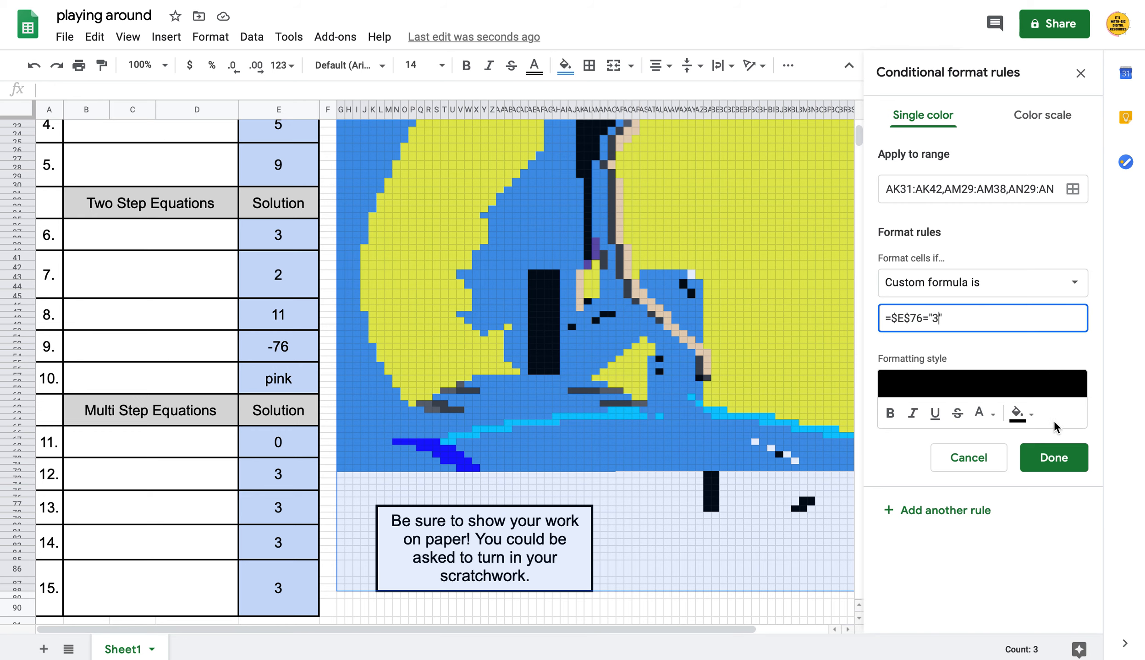
click(1054, 457)
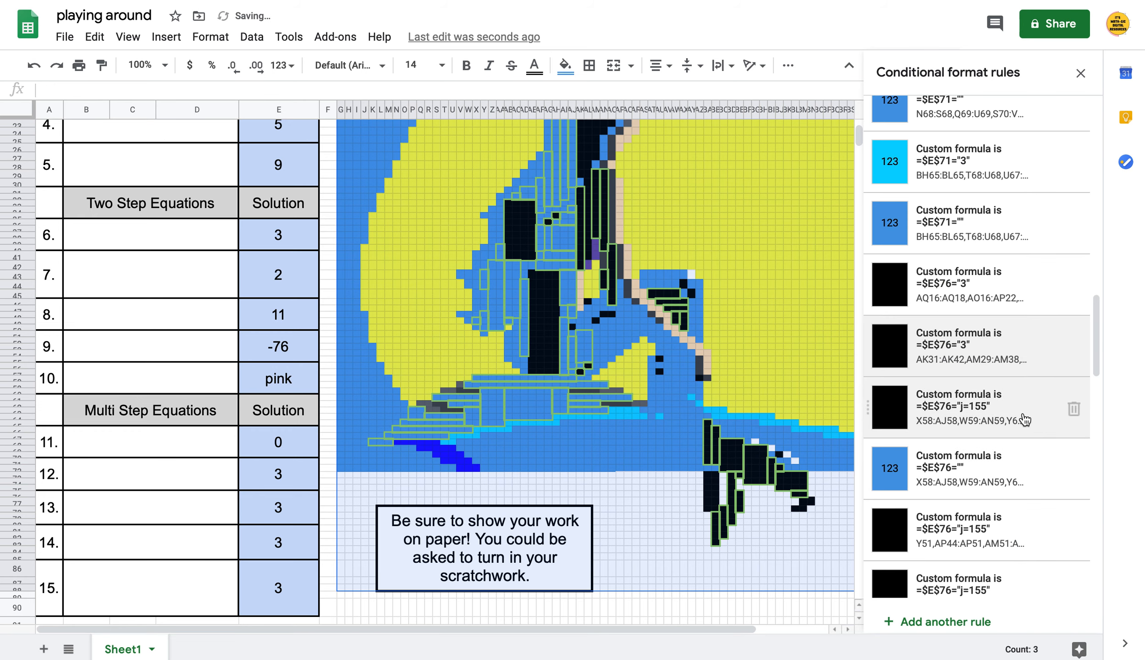
Change the X58:AJ58 and Y51 black rules from j=155 to answer 3
click(1036, 424)
click(959, 319)
key(BackSpace)
key(BackSpace)
key(BackSpace)
key(BackSpace)
key(BackSpace)
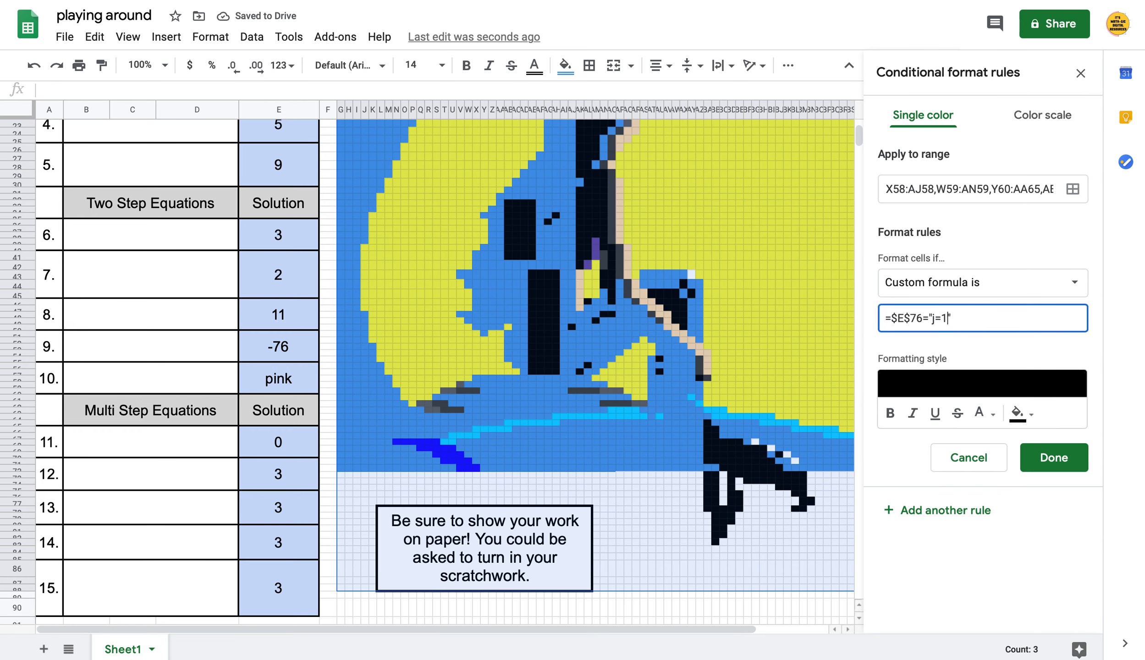
text(3)
click(1072, 465)
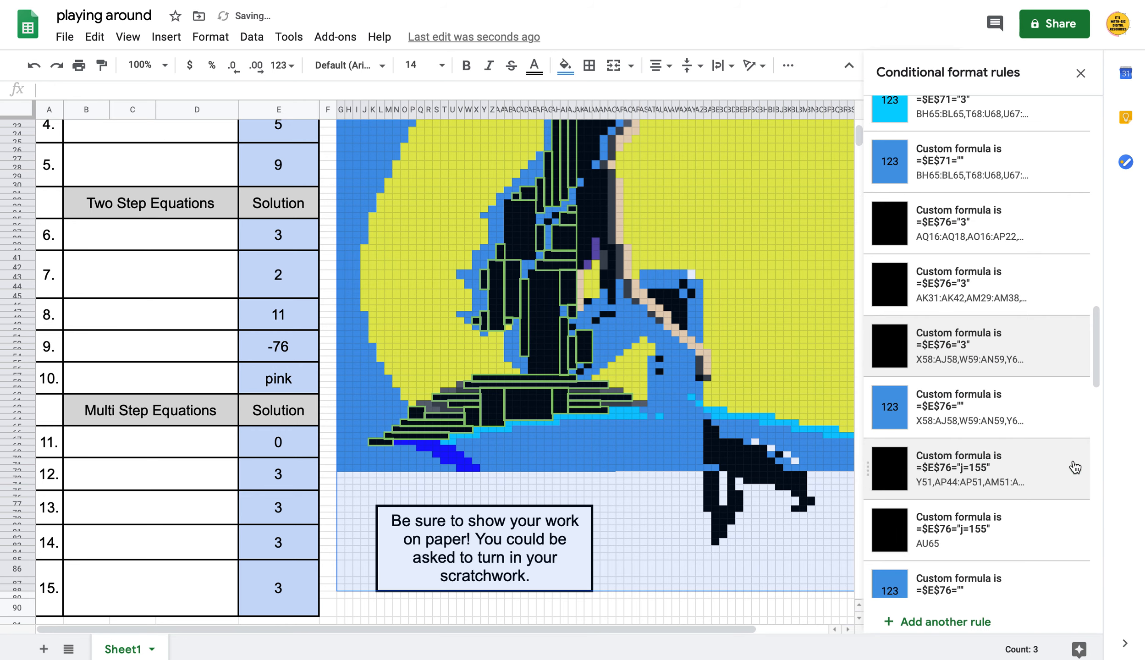
click(1012, 430)
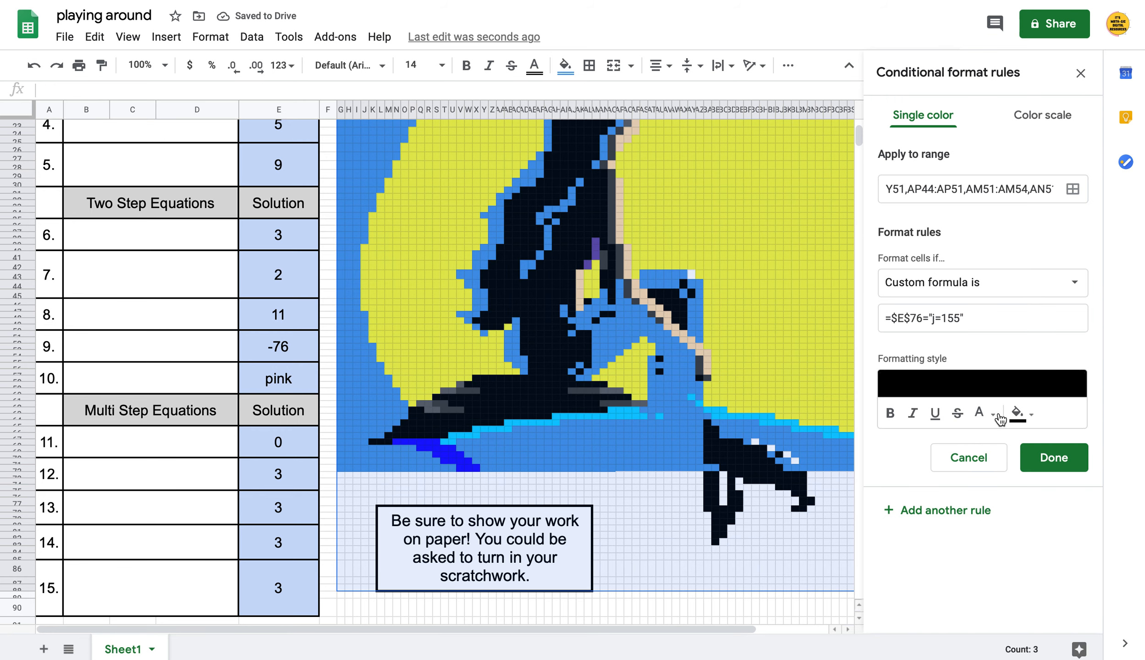
click(958, 318)
key(BackSpace)
key(BackSpace)
key(BackSpace)
key(BackSpace)
key(BackSpace)
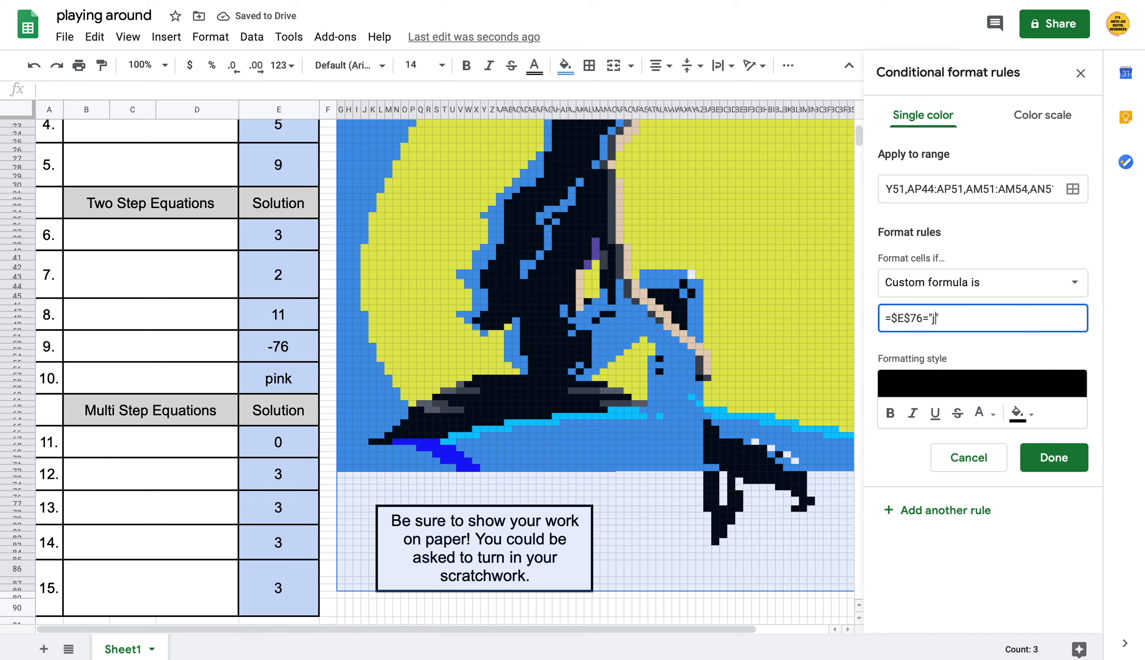
text(3)
click(1053, 457)
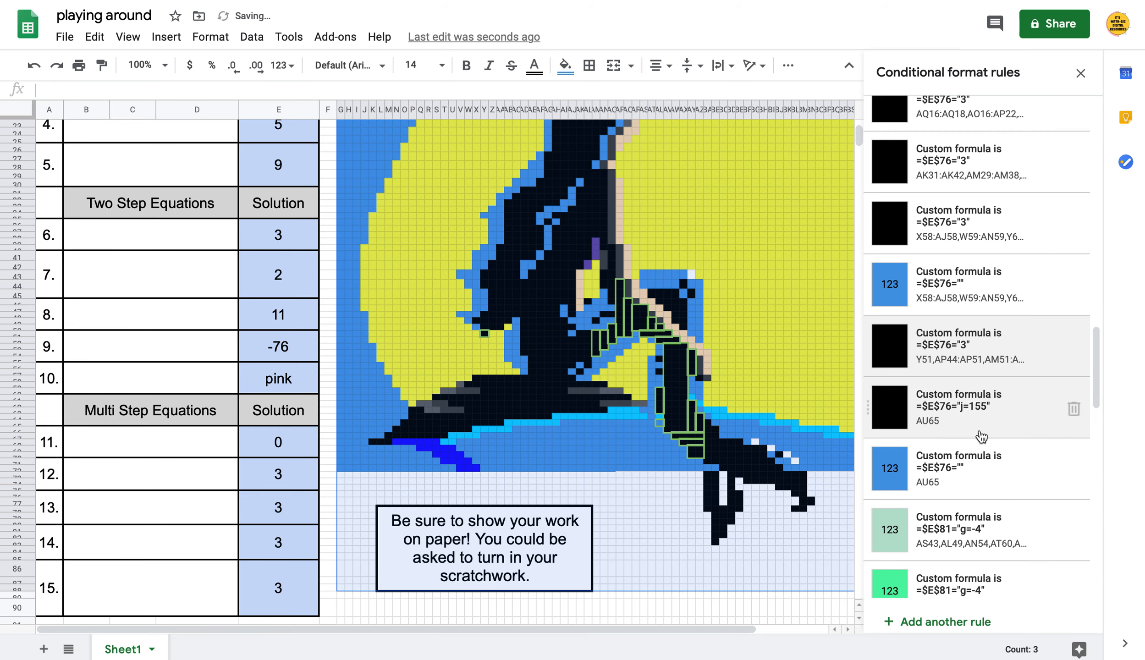
scroll(981, 436, down, 2)
click(985, 461)
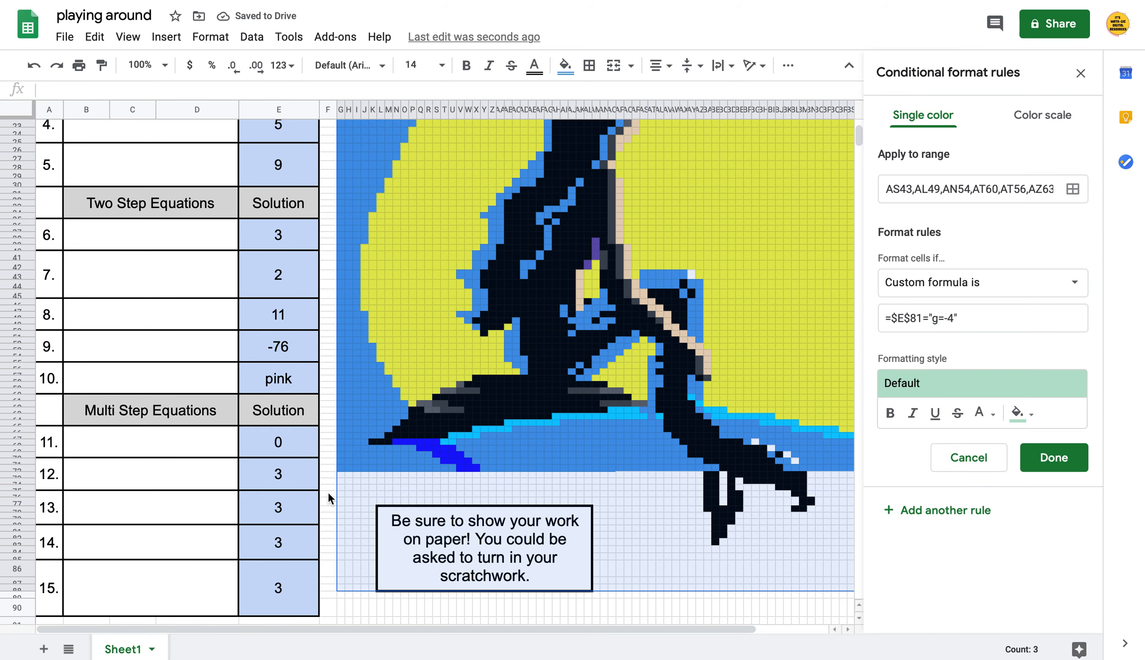
Change the AS43 and AB51 $E$81 rules to check for "3" instead of "g=-4"
click(953, 318)
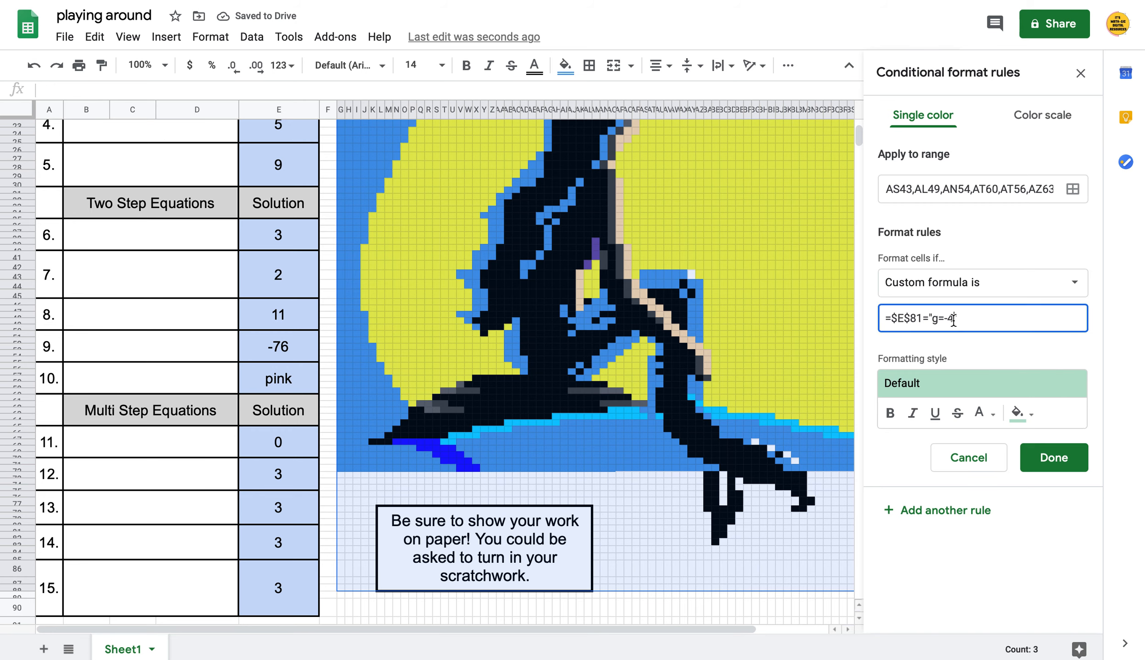
key(BackSpace)
key(BackSpace)
key(BackSpace)
key(BackSpace)
text(3)
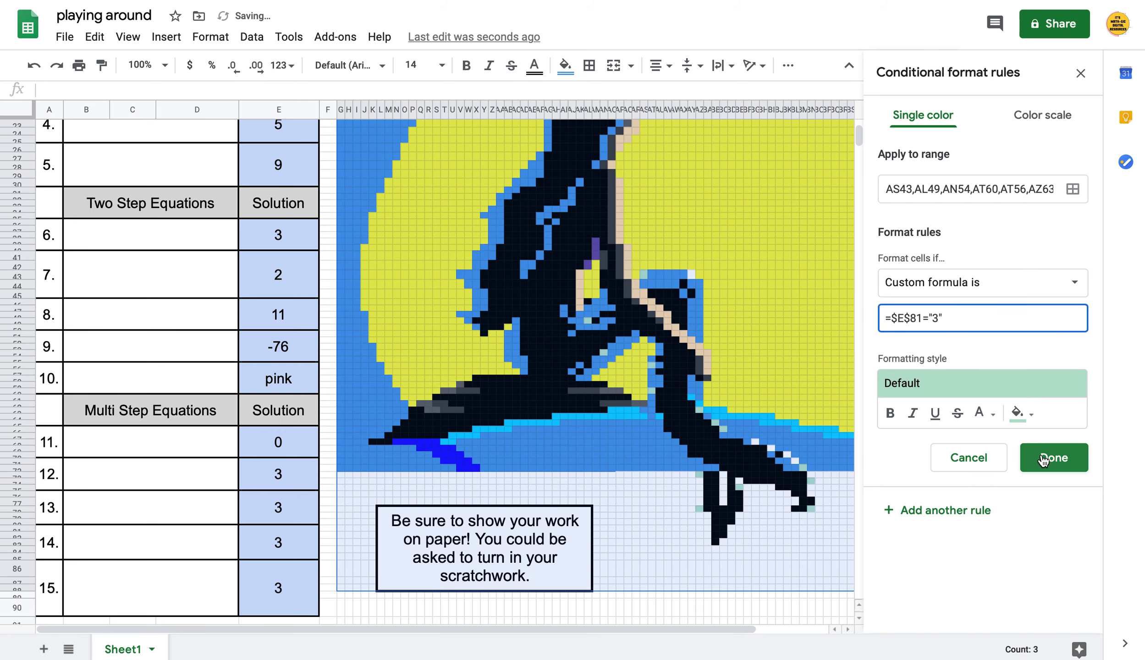
click(1039, 460)
click(992, 407)
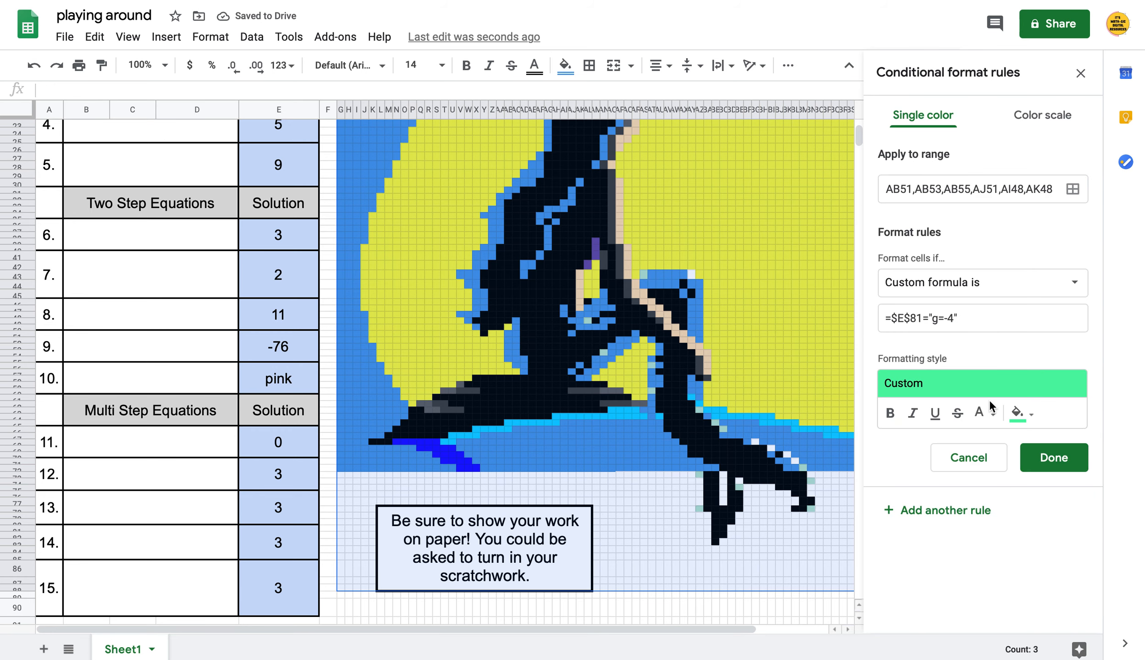
click(951, 318)
key(BackSpace)
key(BackSpace)
key(BackSpace)
key(BackSpace)
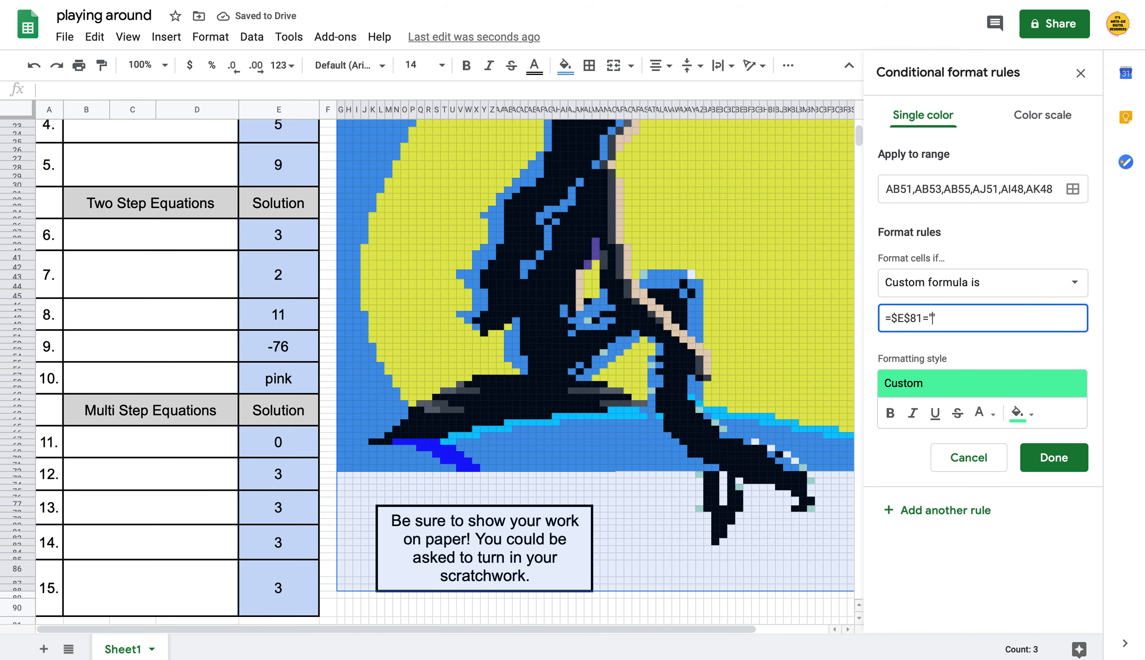
text(3)
click(1050, 457)
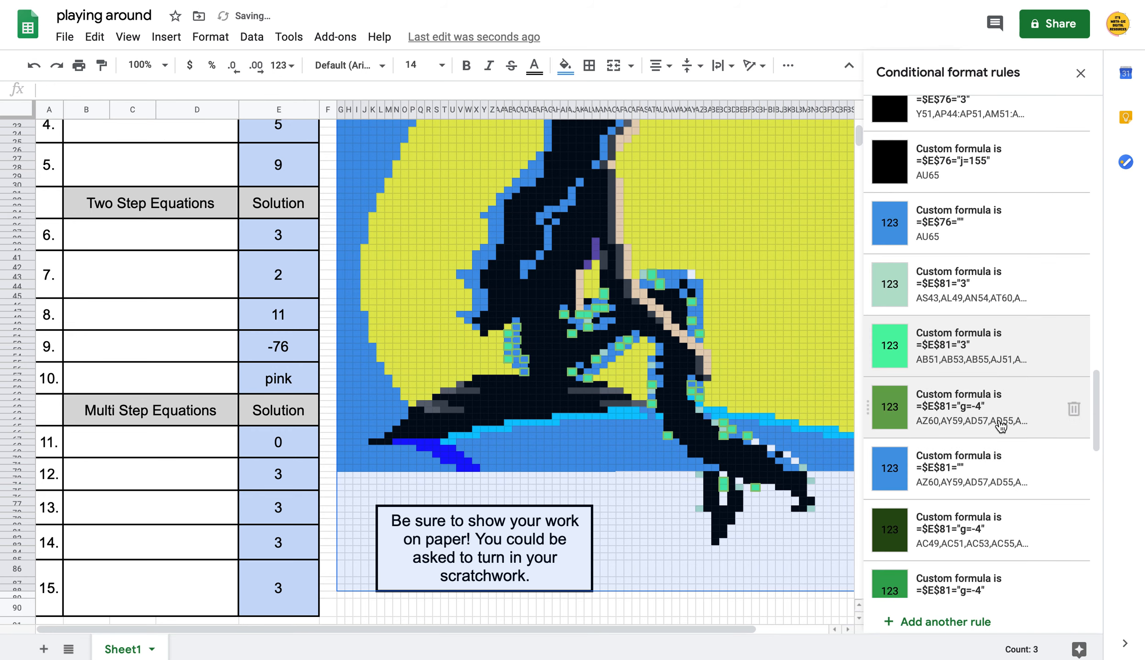
Make the AZ60 green and AC49 dark green $E$81 rules check for "3"
click(1002, 426)
click(952, 318)
key(BackSpace)
key(BackSpace)
key(BackSpace)
key(BackSpace)
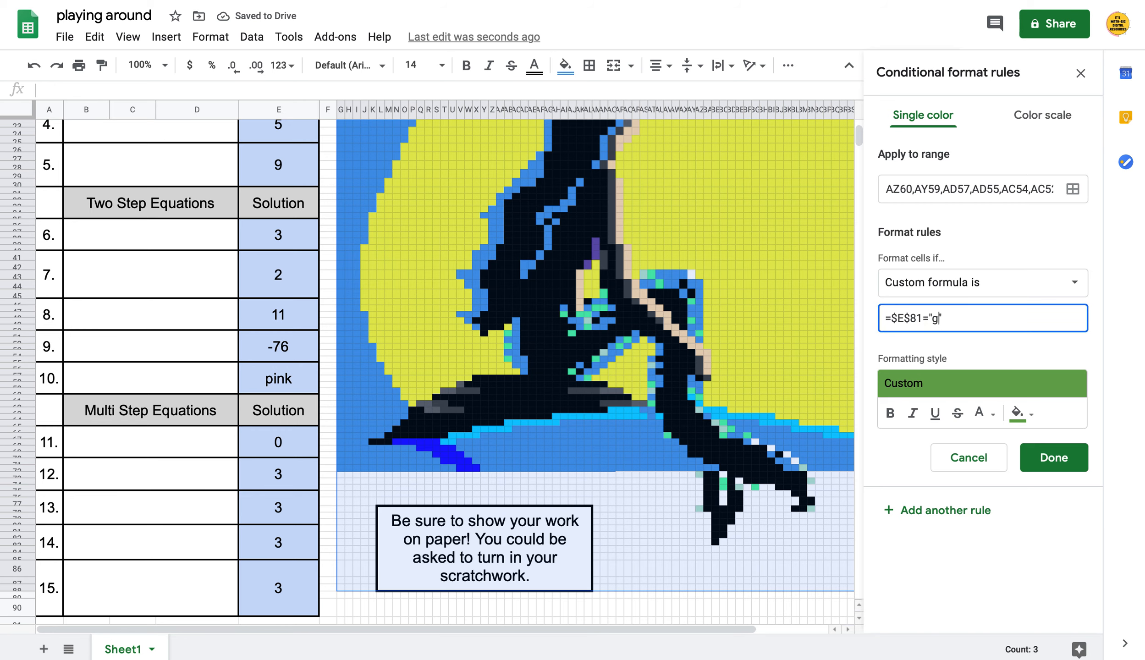
text(3)
click(1053, 458)
scroll(1048, 484, down, 1)
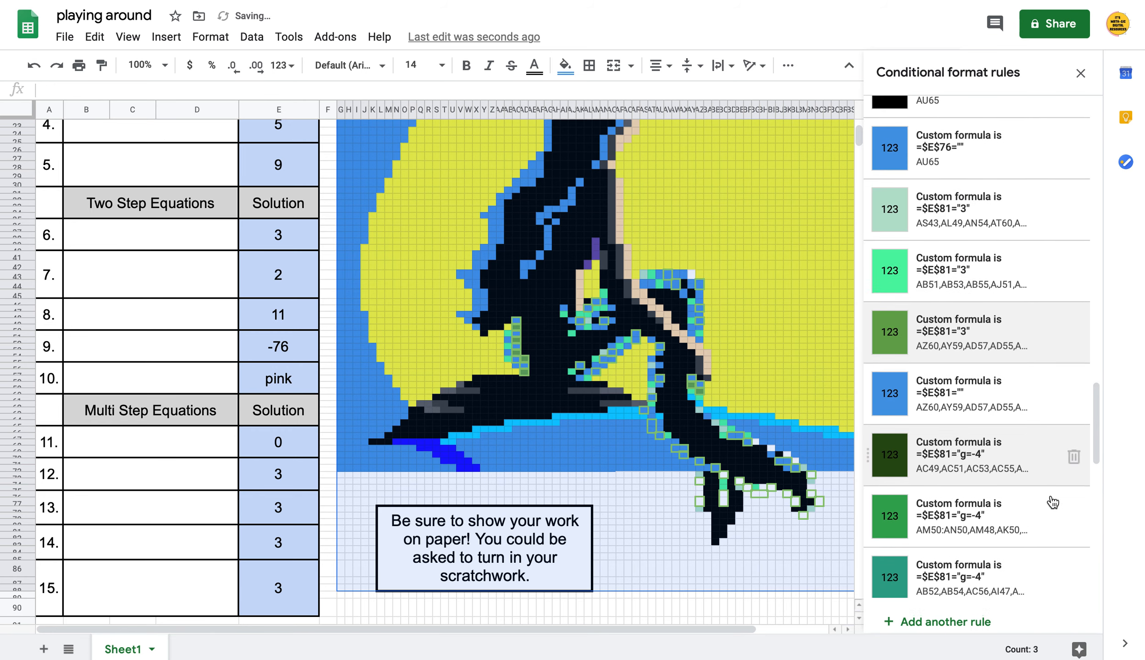
click(1022, 440)
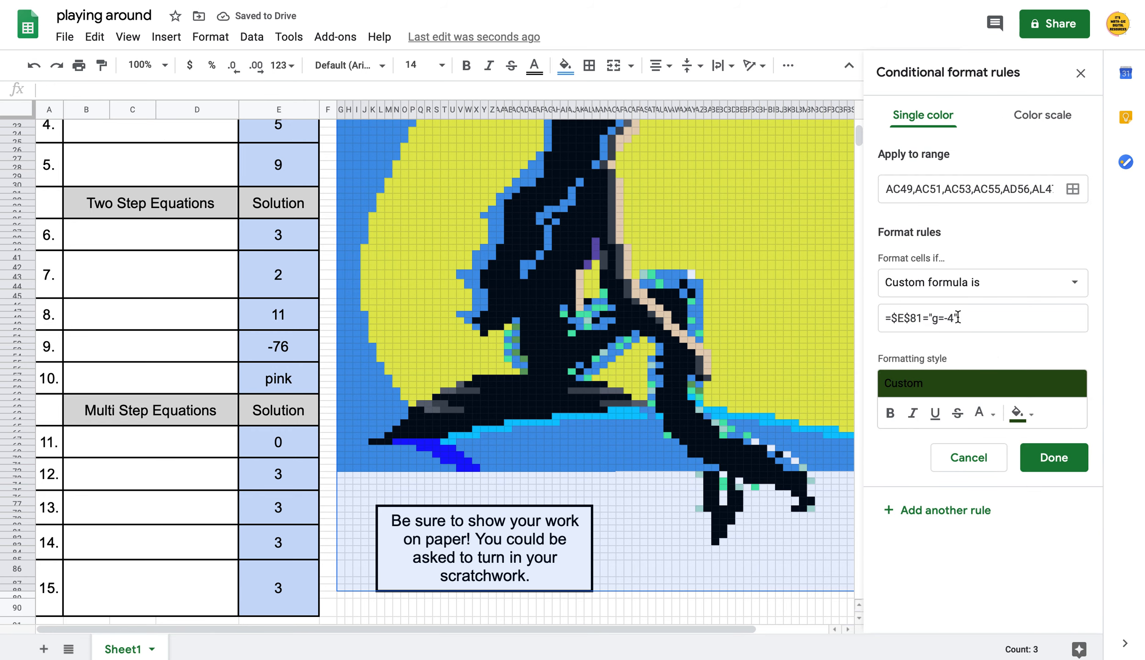
click(953, 317)
key(BackSpace)
text(3)
click(1052, 458)
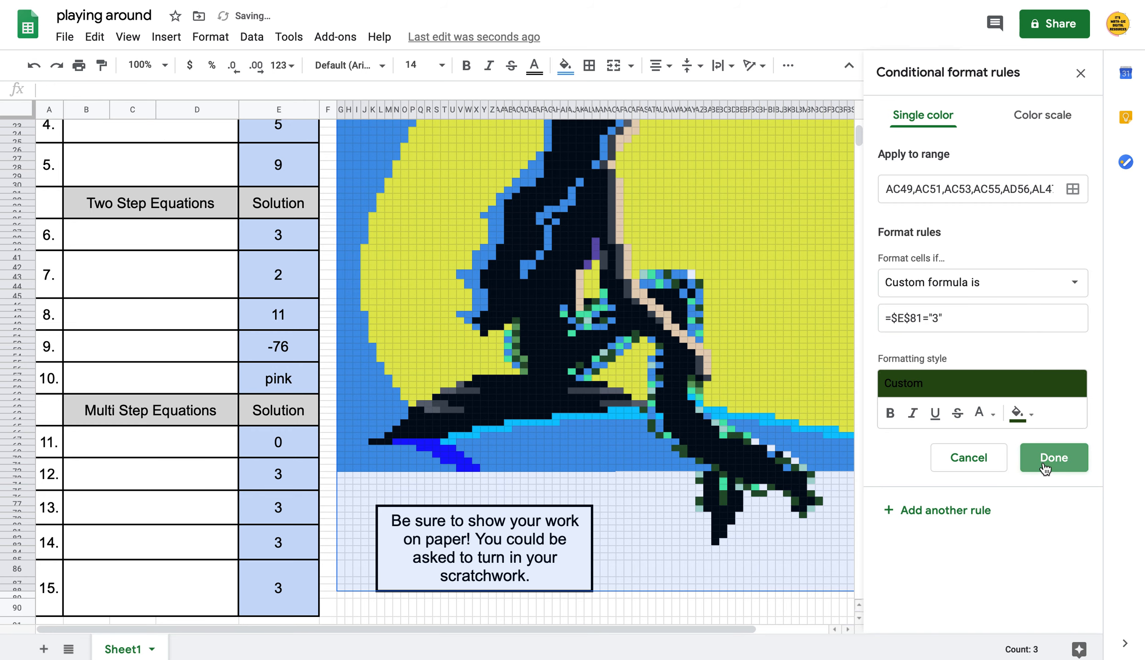
Switch the AM50:AN50 green and teal $E$81 rules' answer from g=-4 to 3
scroll(1052, 483, down, 1)
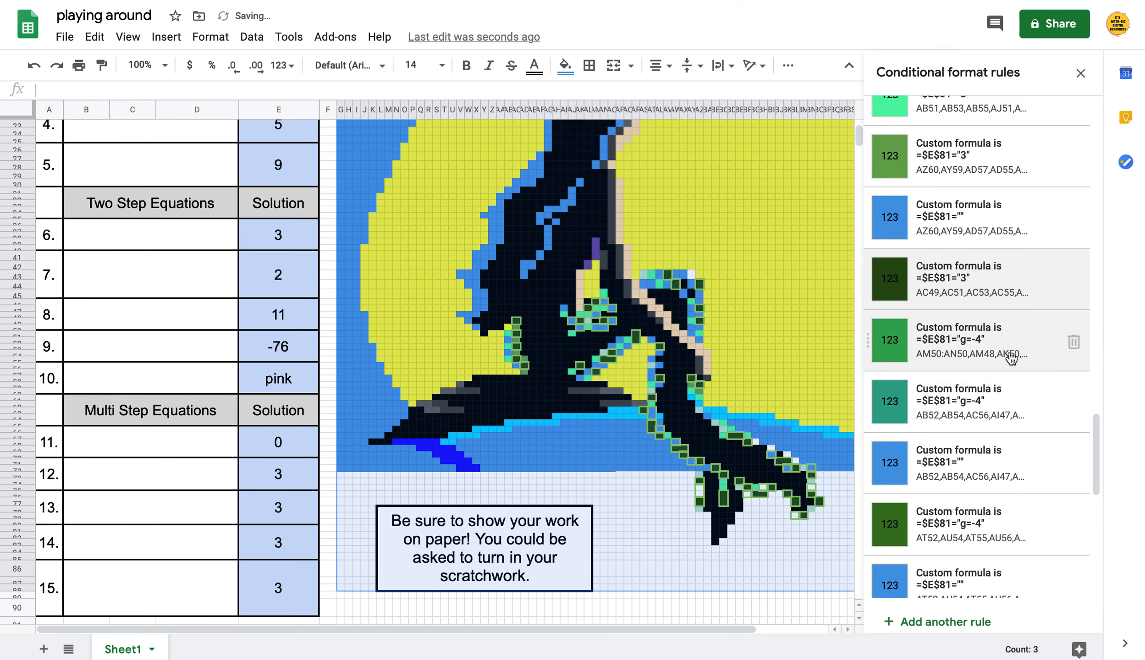
click(985, 340)
click(953, 316)
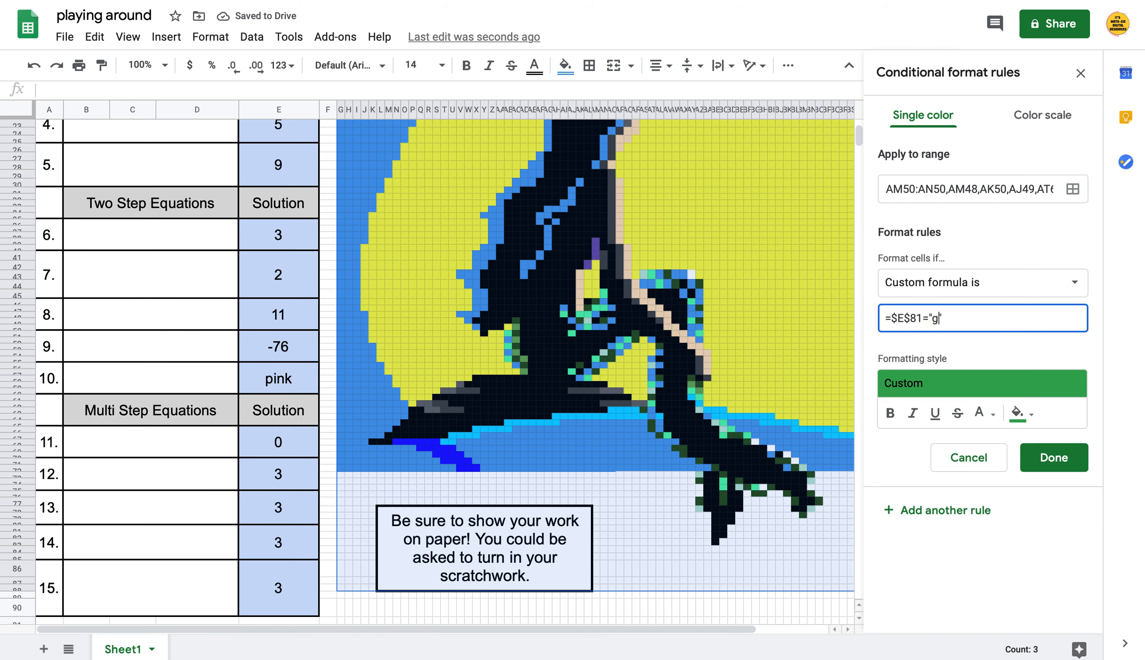
text(3)
click(1043, 460)
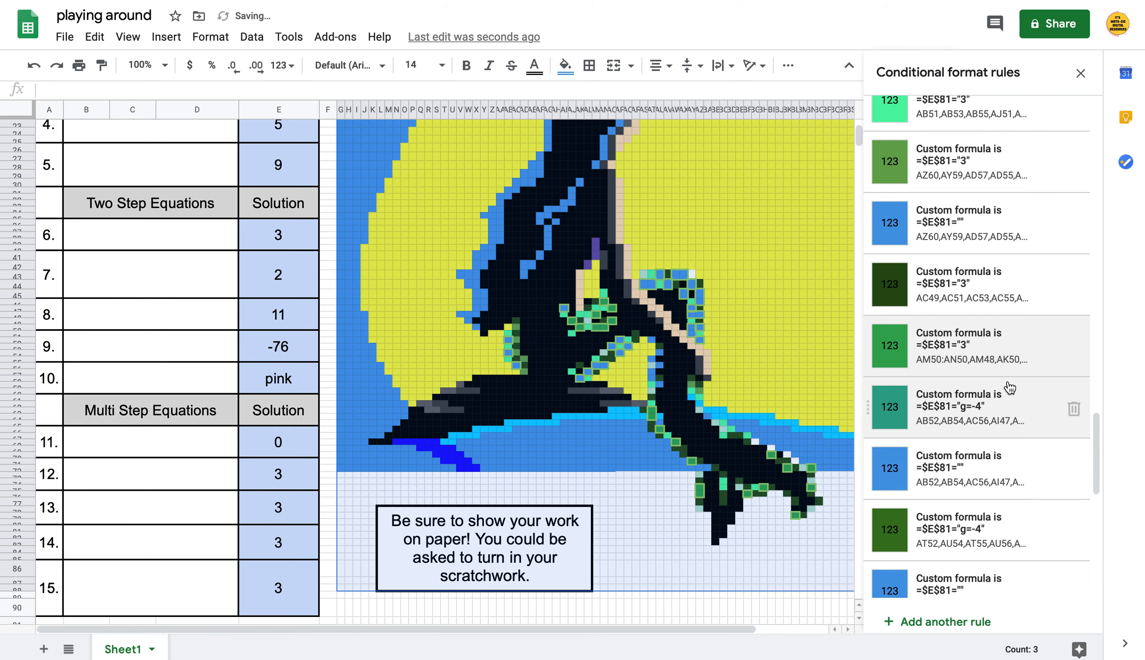
click(1022, 423)
click(954, 317)
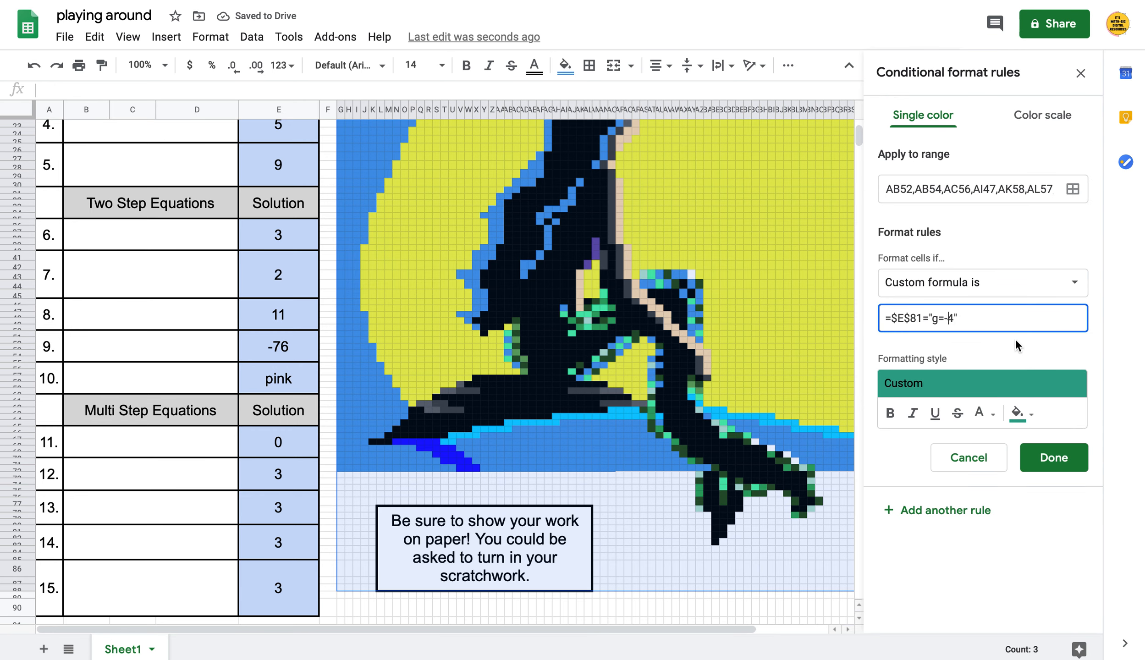
key(BackSpace)
key(BackSpace)
key(BackSpace)
key(BackSpace)
text(3)
click(1048, 465)
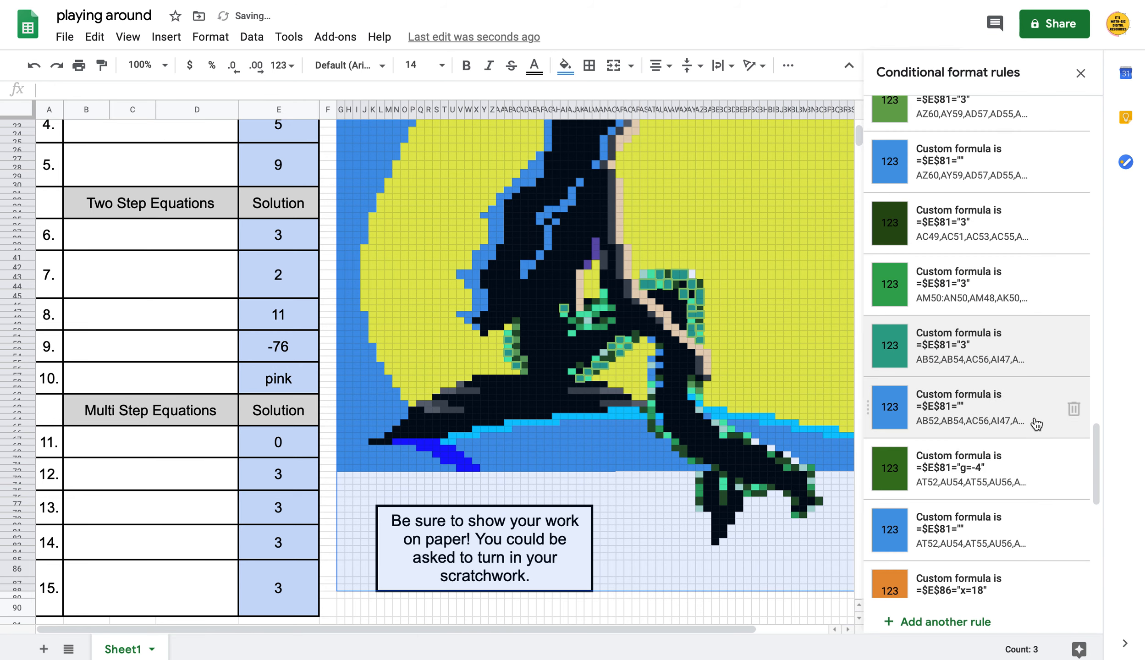
Change the dark green g=-4 rule's formula to check for "3"
click(1009, 489)
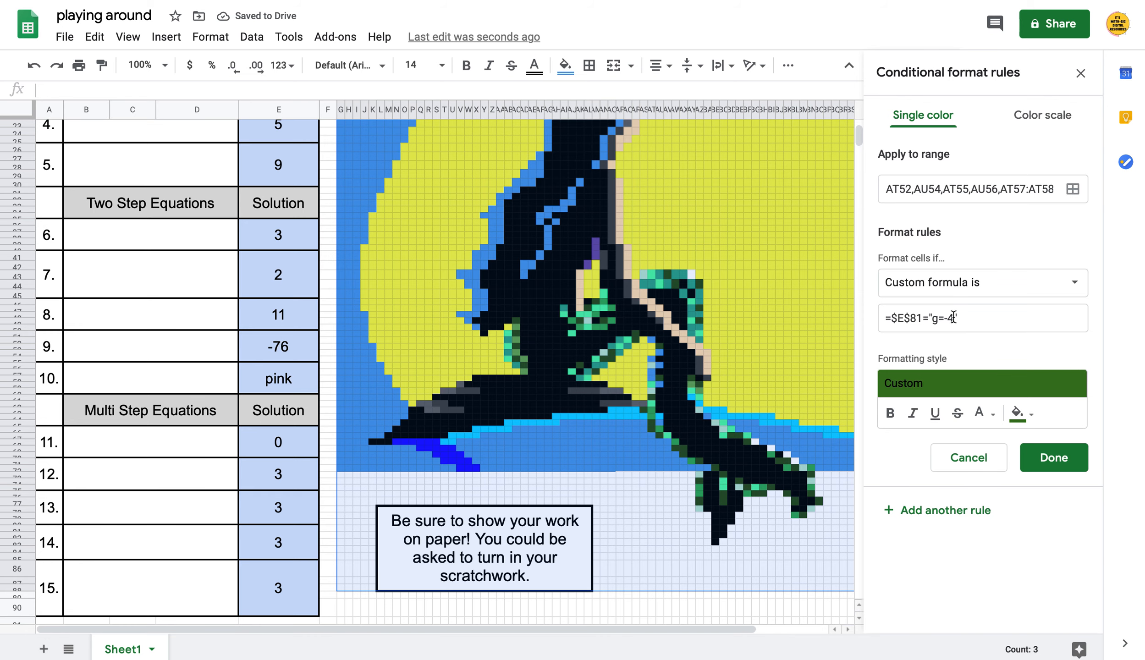
click(955, 318)
key(BackSpace)
key(BackSpace)
key(BackSpace)
key(BackSpace)
text(3)
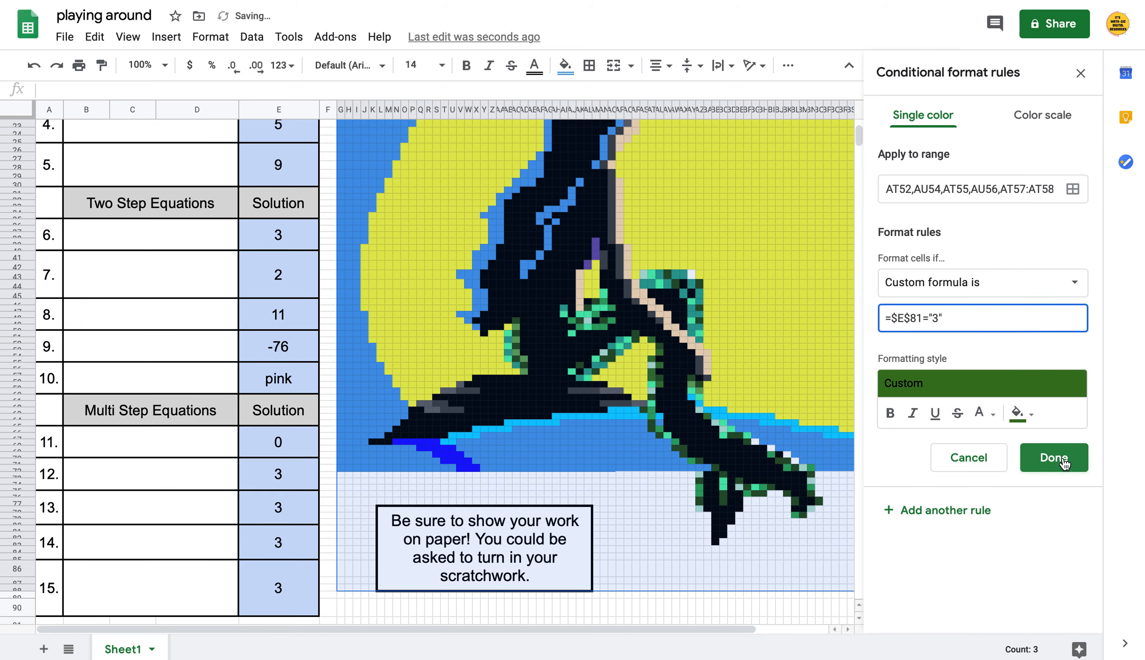
click(1054, 458)
scroll(1055, 509, down, 1)
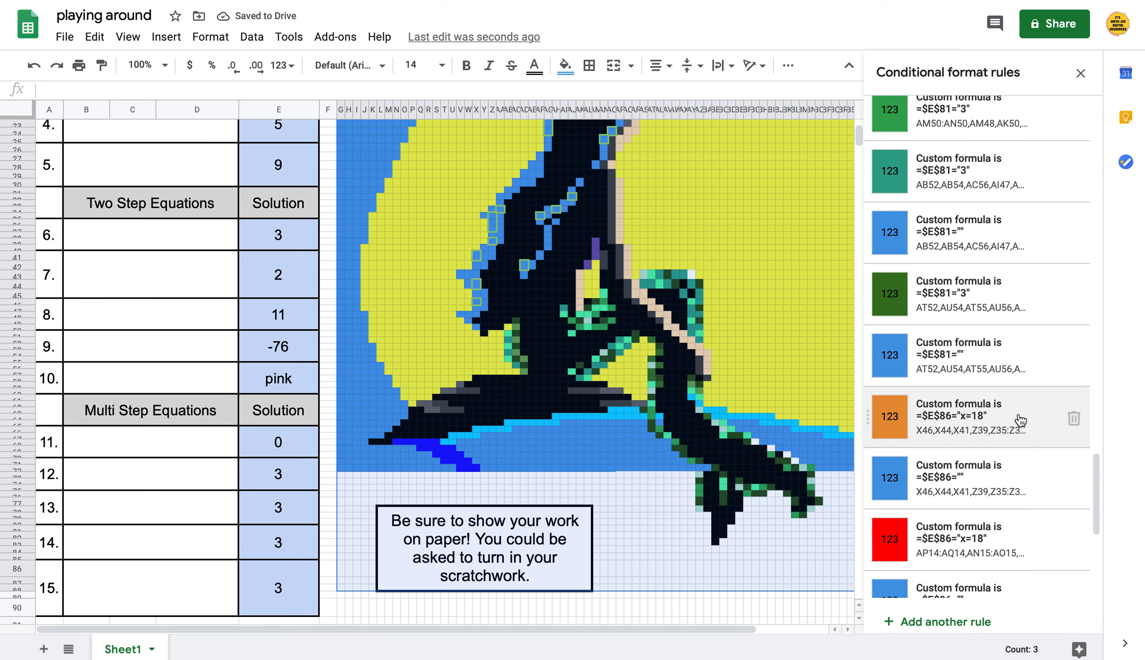
click(1019, 420)
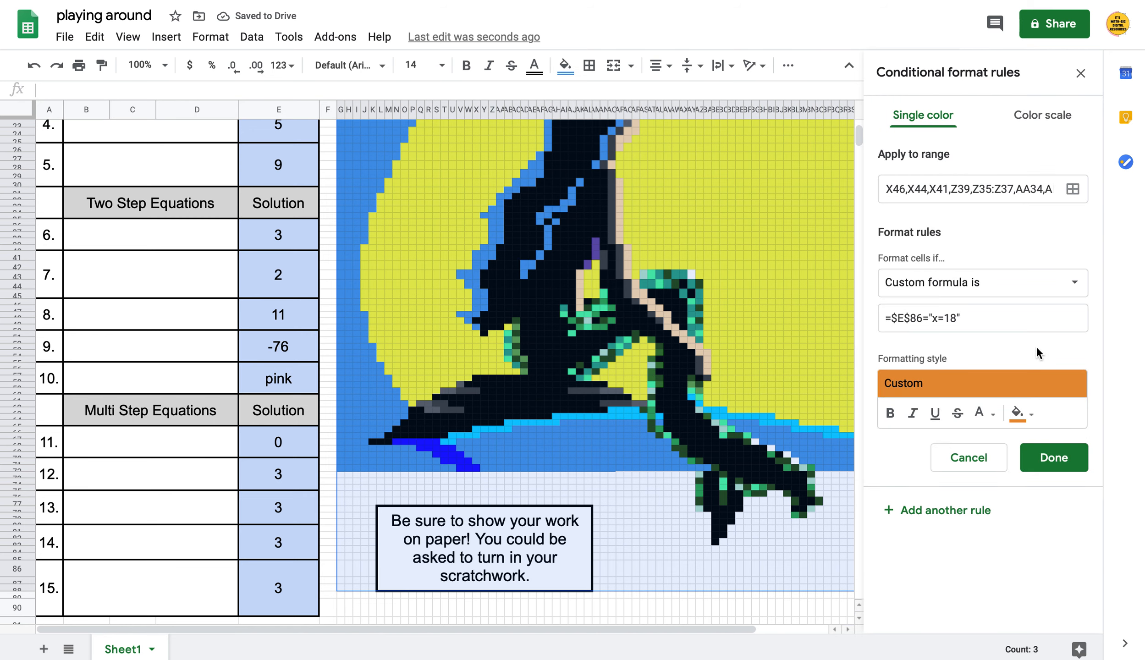
Change the orange and first red $E$86 rules from "x=18" to "3"
click(958, 319)
key(BackSpace)
key(BackSpace)
key(BackSpace)
key(BackSpace)
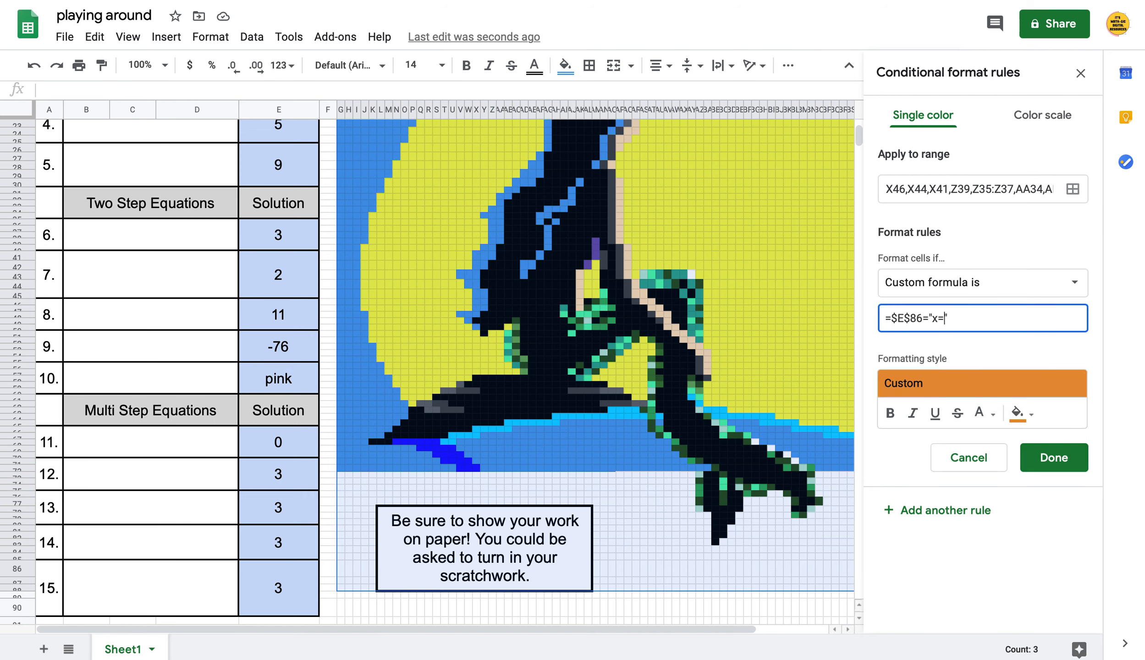
text(3)
click(1050, 457)
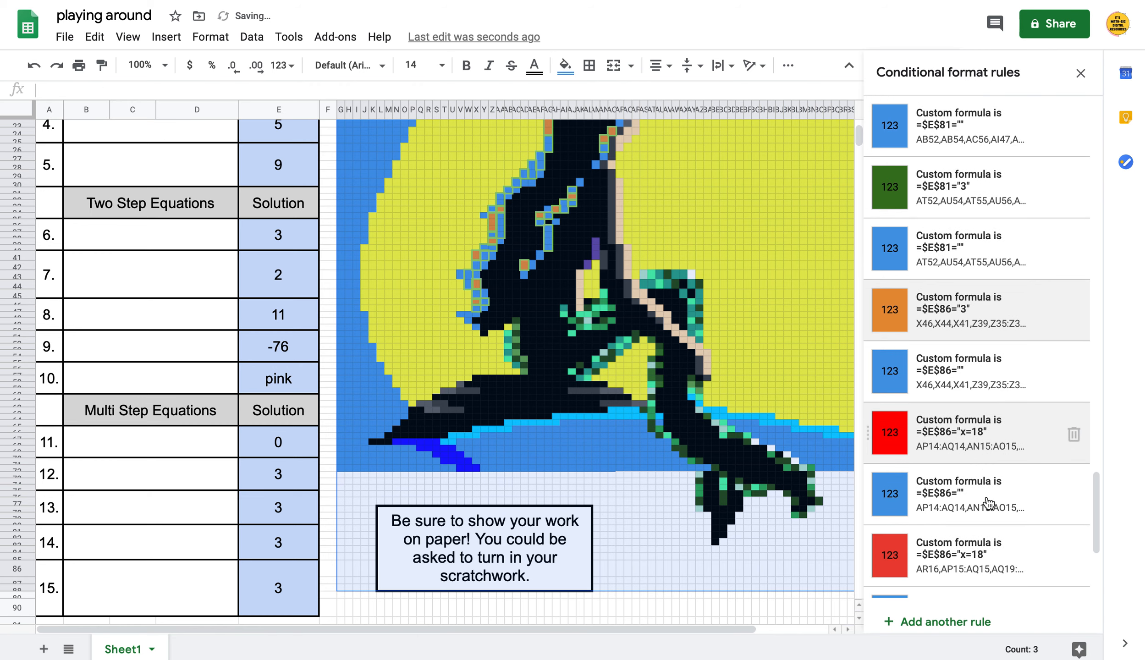
click(983, 453)
click(952, 321)
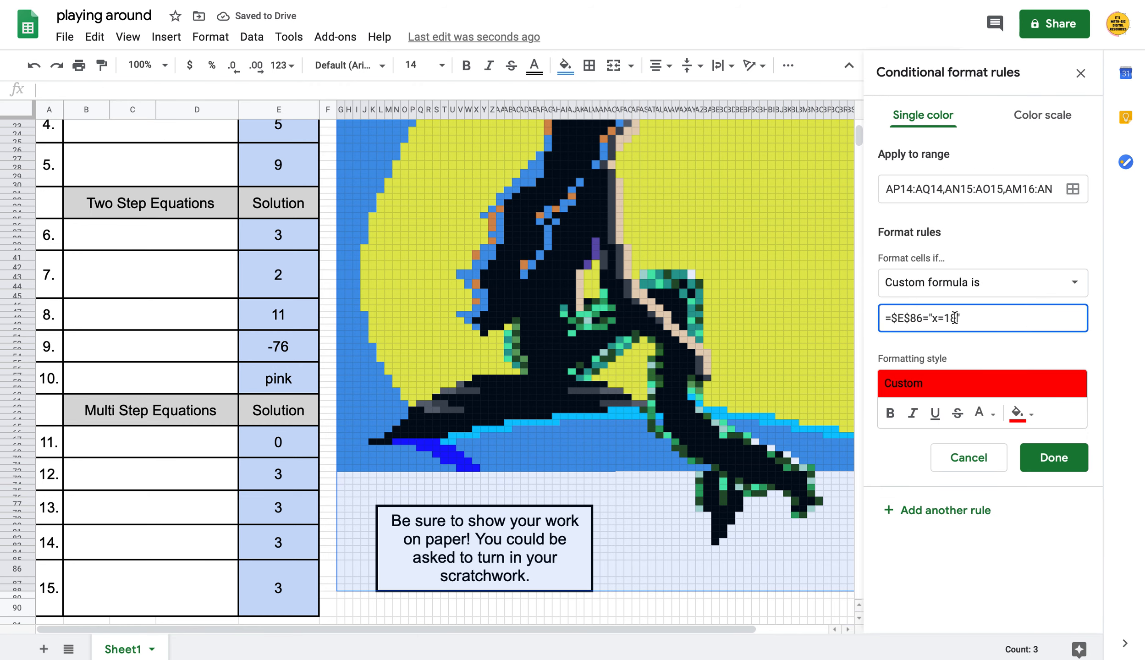
key(BackSpace)
key(BackSpace)
key(BackSpace)
key(BackSpace)
text(3)
click(1033, 461)
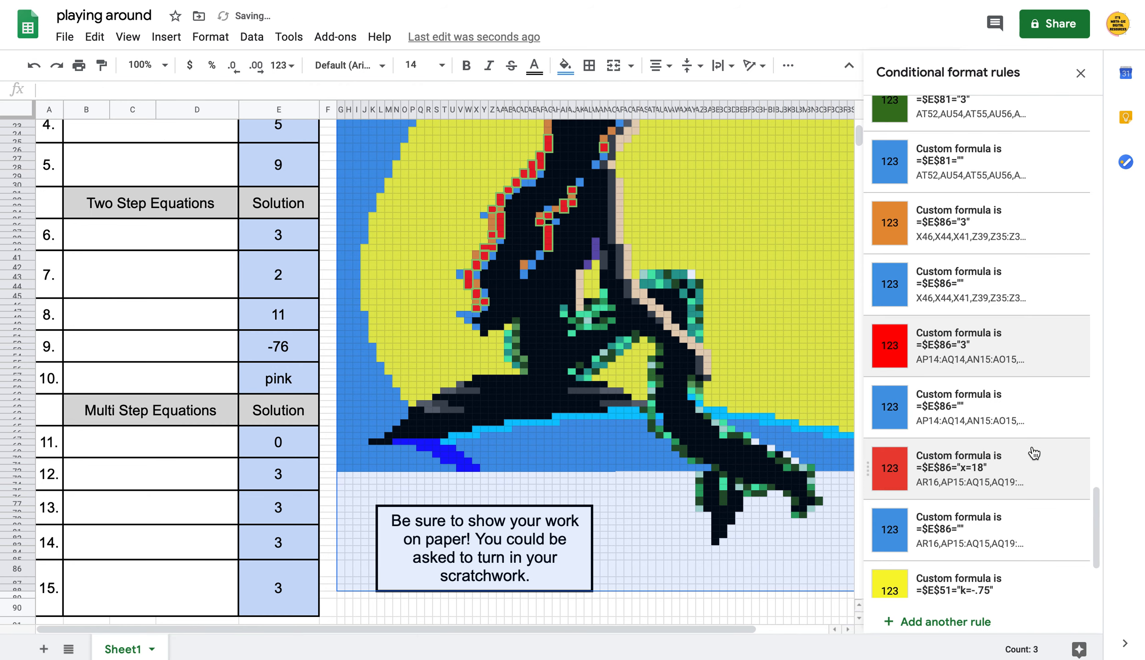
Make the second red $E$86 rule check for "3" instead of "x=18"
click(1033, 453)
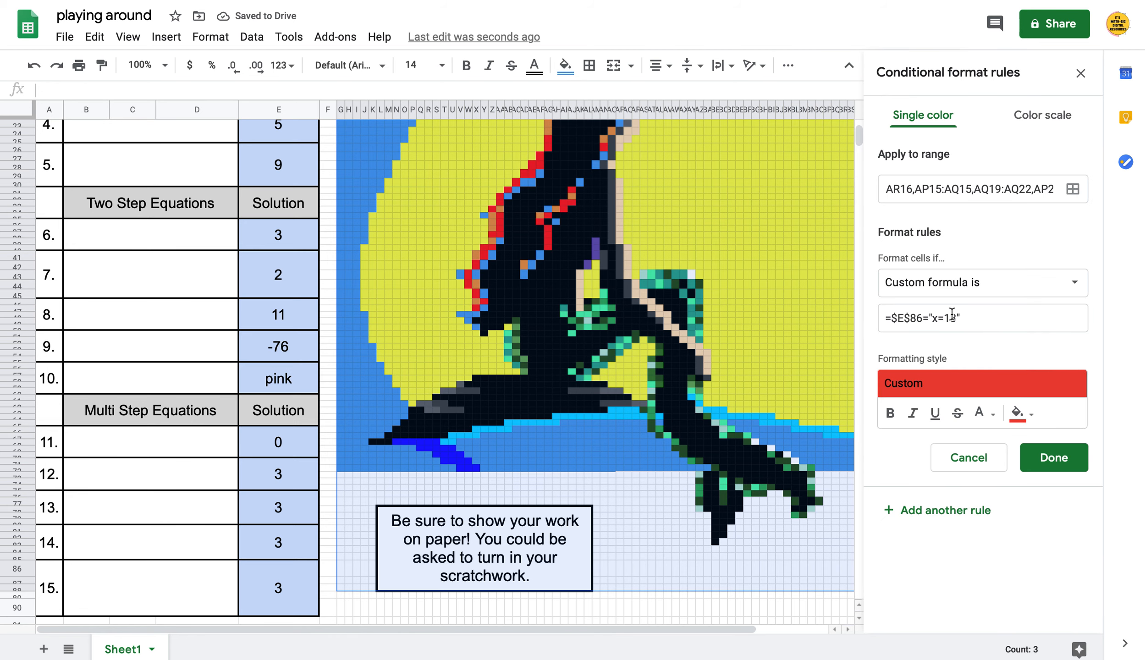
click(955, 317)
key(BackSpace)
key(BackSpace)
key(BackSpace)
key(BackSpace)
text(3)
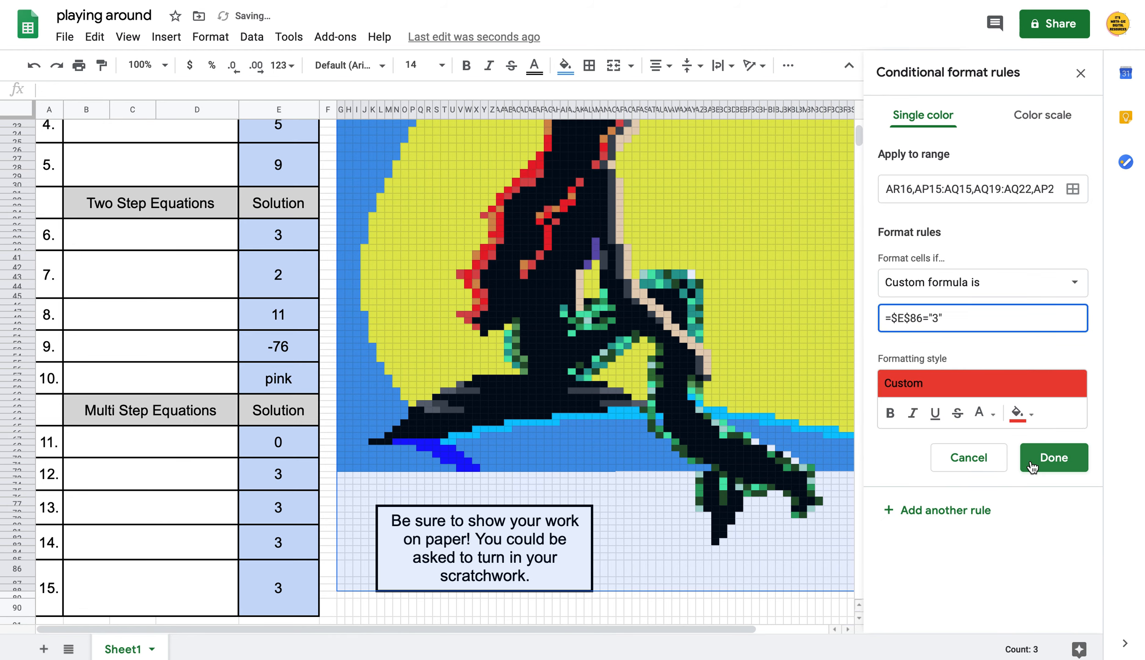
click(1032, 458)
mouse_move(1033, 468)
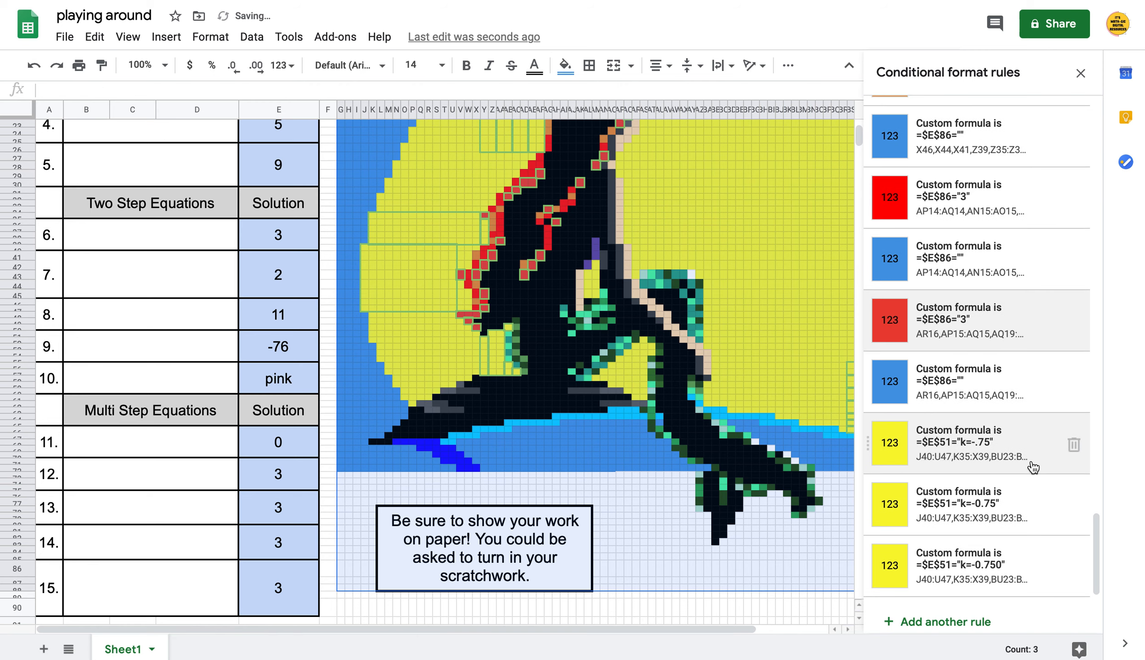
Change the yellow $E$51 rule's answer from k=-.75 to -76, then delete a redundant yellow rule
click(1030, 461)
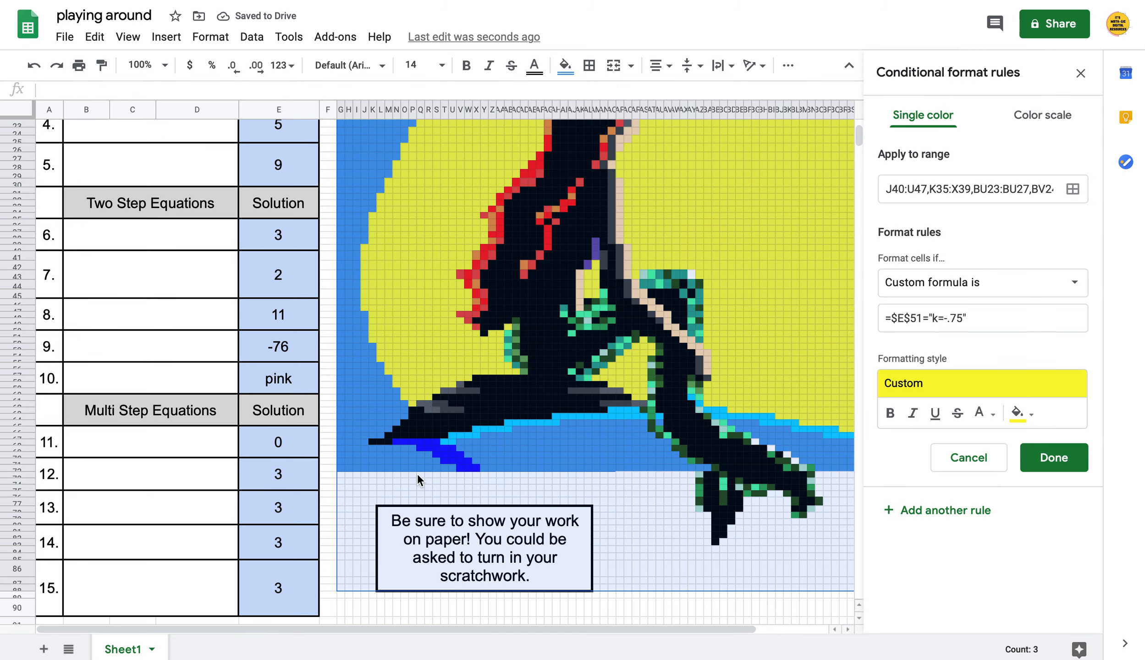
scroll(176, 415, up, 2)
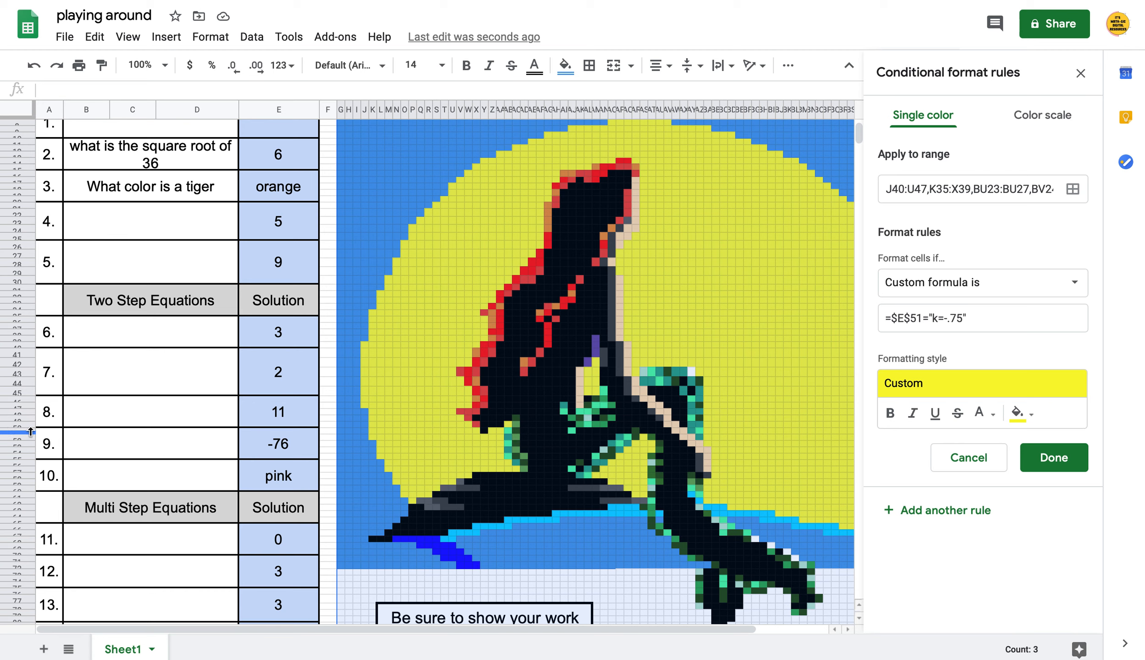
click(962, 318)
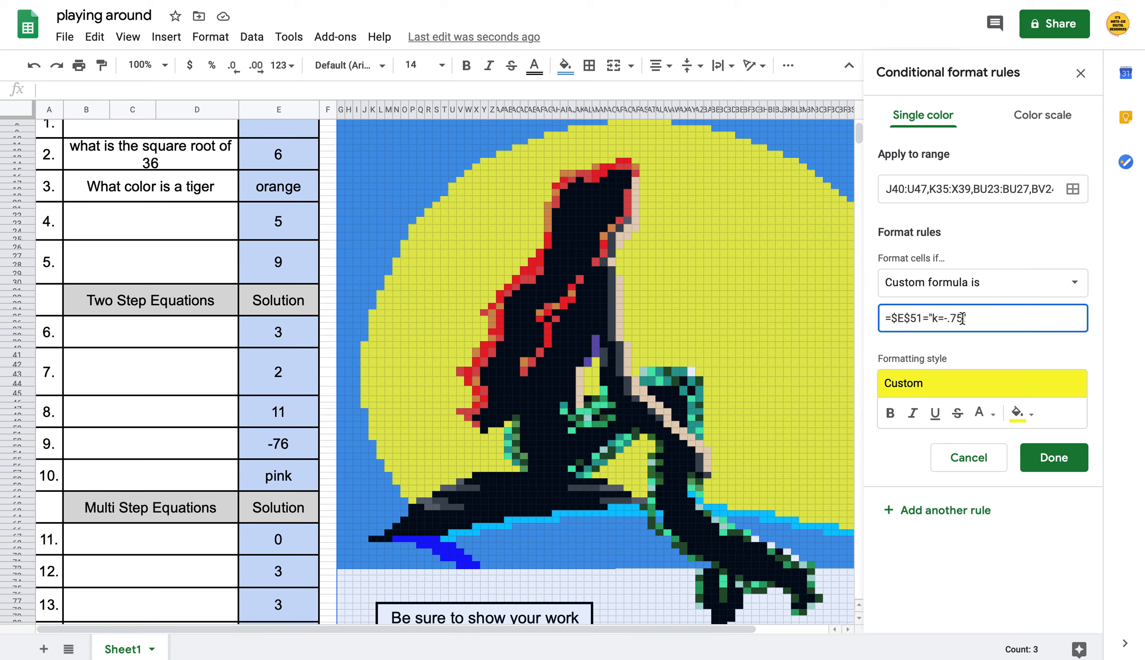
key(BackSpace)
key(BackSpace)
key(BackSpace)
key(BackSpace)
key(BackSpace)
key(BackSpace)
text(-76)
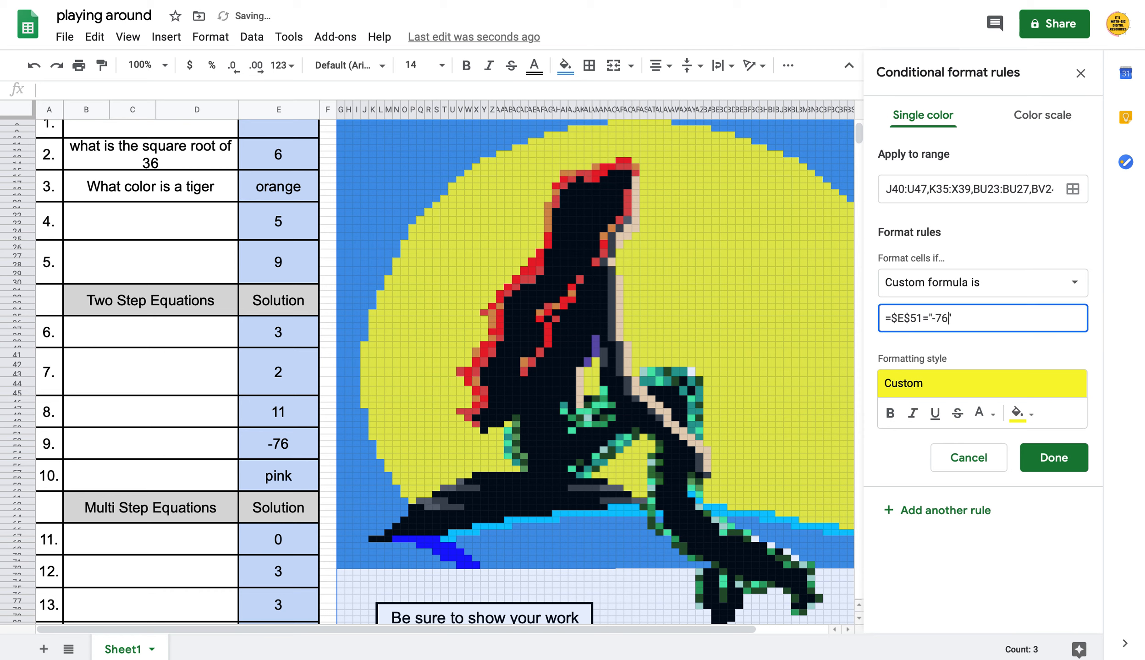
click(1055, 466)
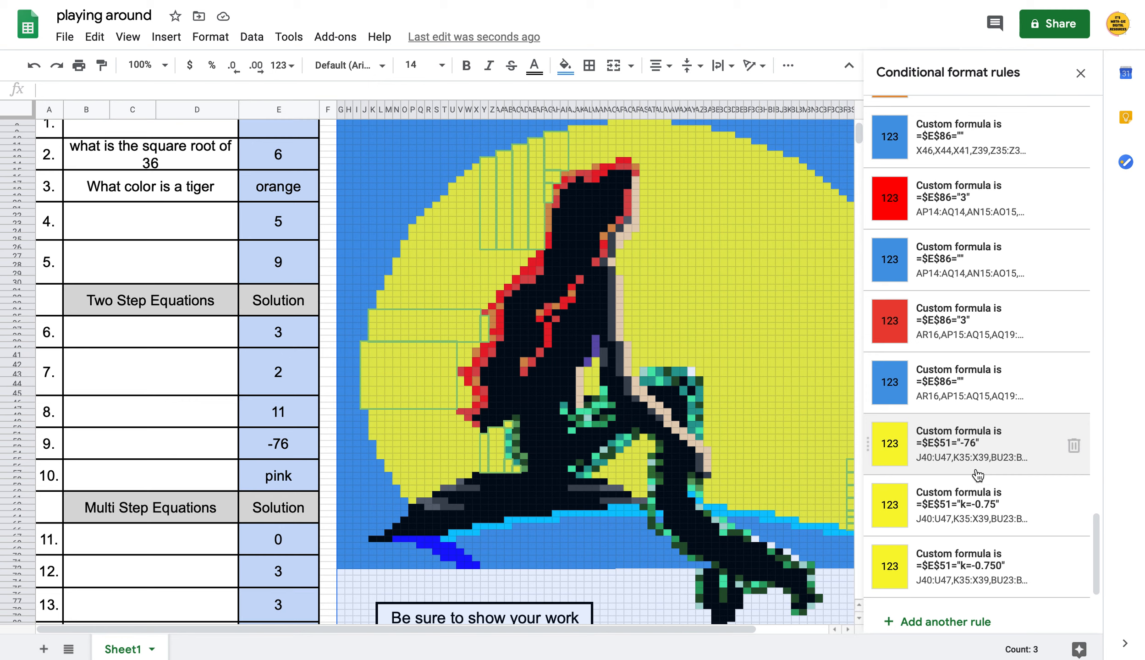
click(1074, 445)
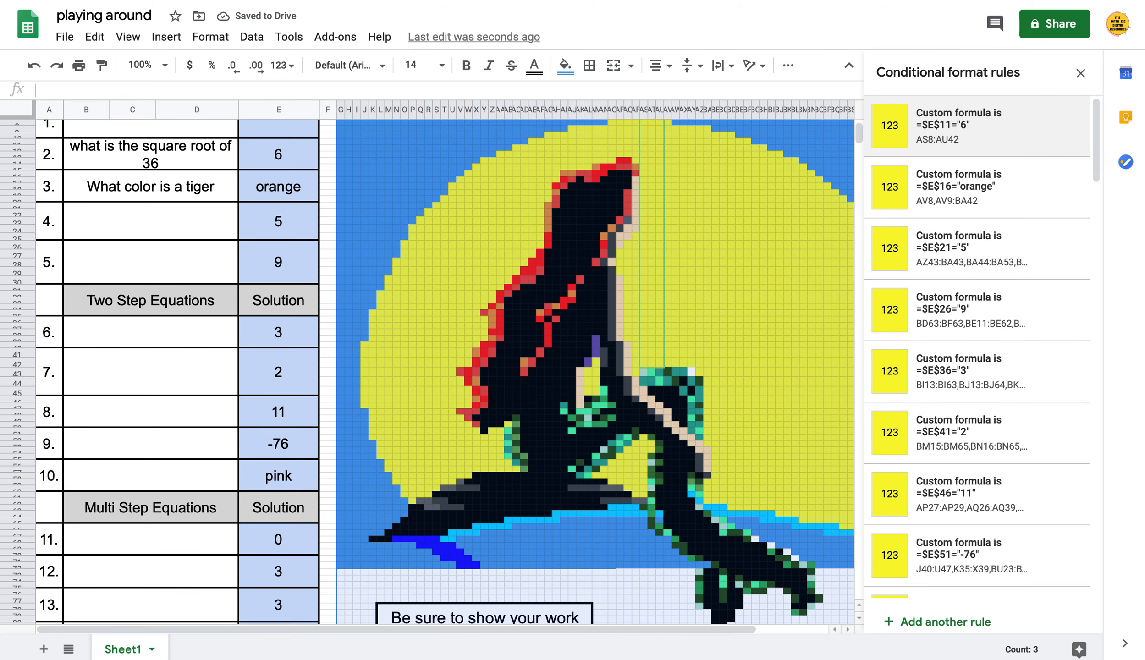
Close the Conditional format rules sidebar and scroll back up to the sheet's Directions row
click(1080, 74)
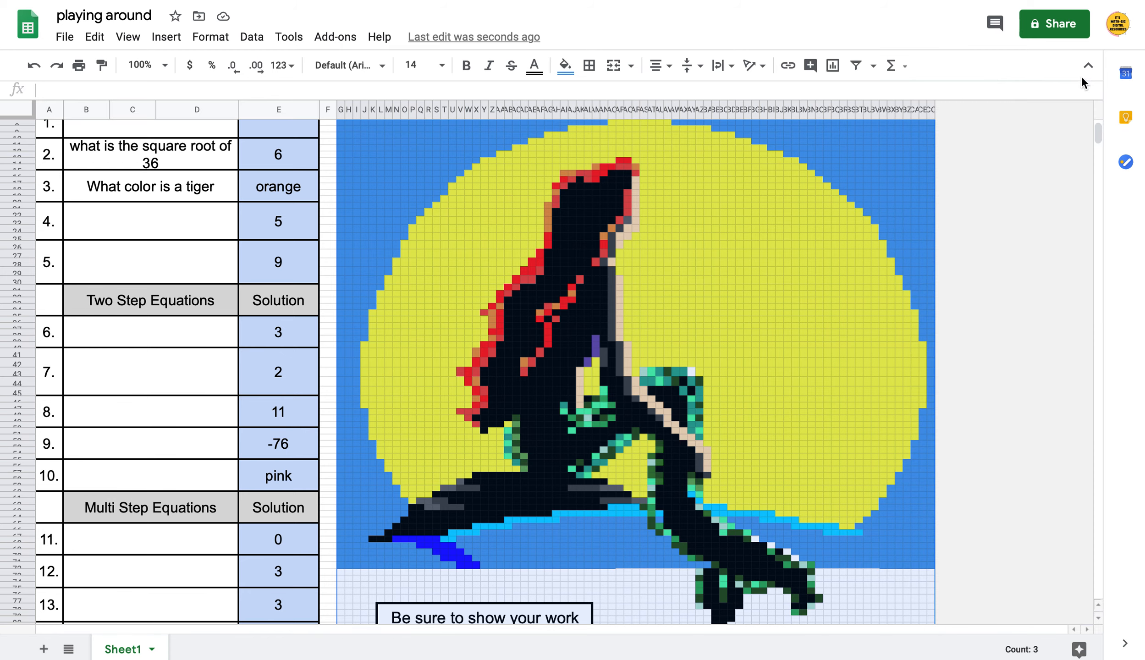
scroll(891, 400, up, 1)
scroll(892, 399, down, 3)
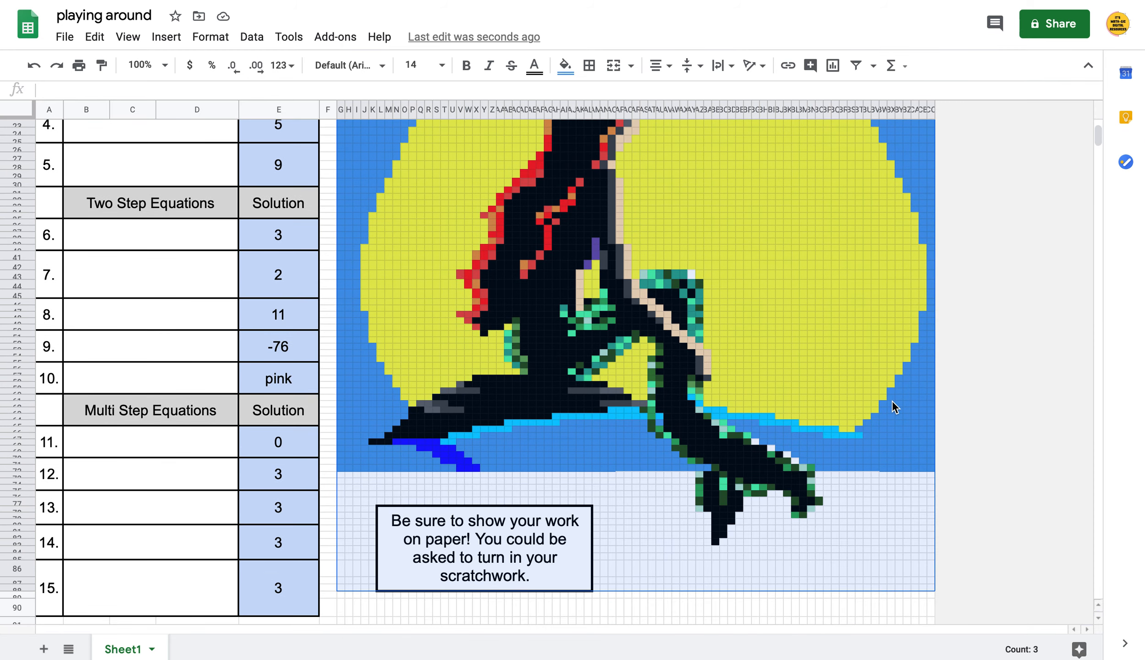
scroll(892, 399, up, 2)
scroll(892, 400, up, 2)
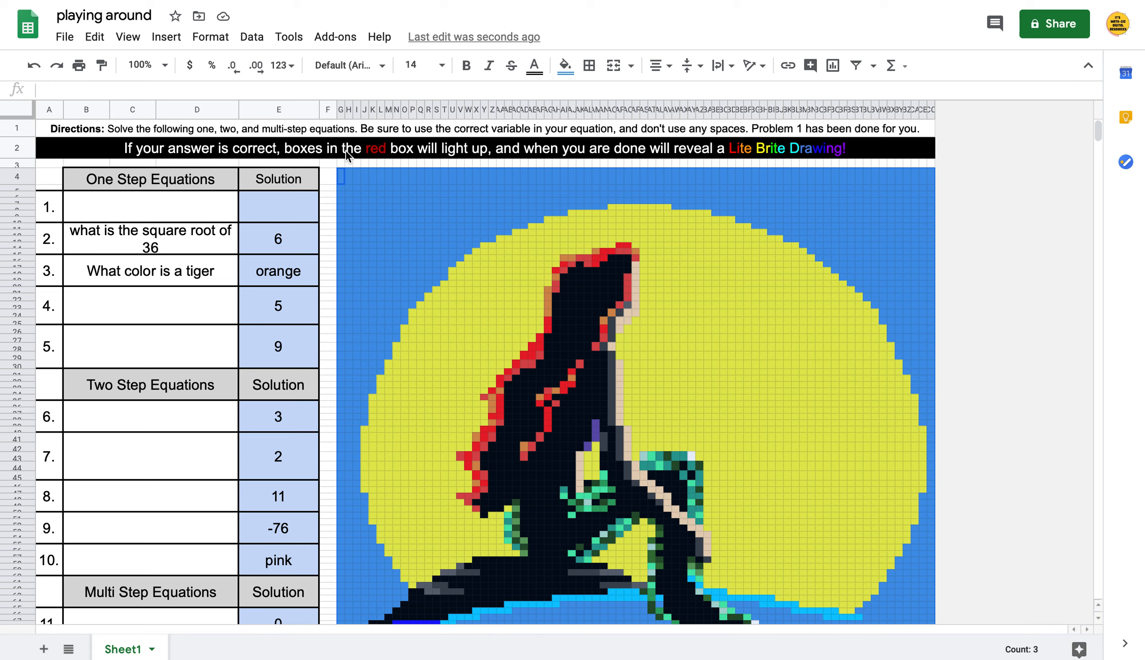
Replace the row 1 Directions sentence with the placeholder text 'sdfsdfsjhdfksjhfksjdh f'
click(364, 129)
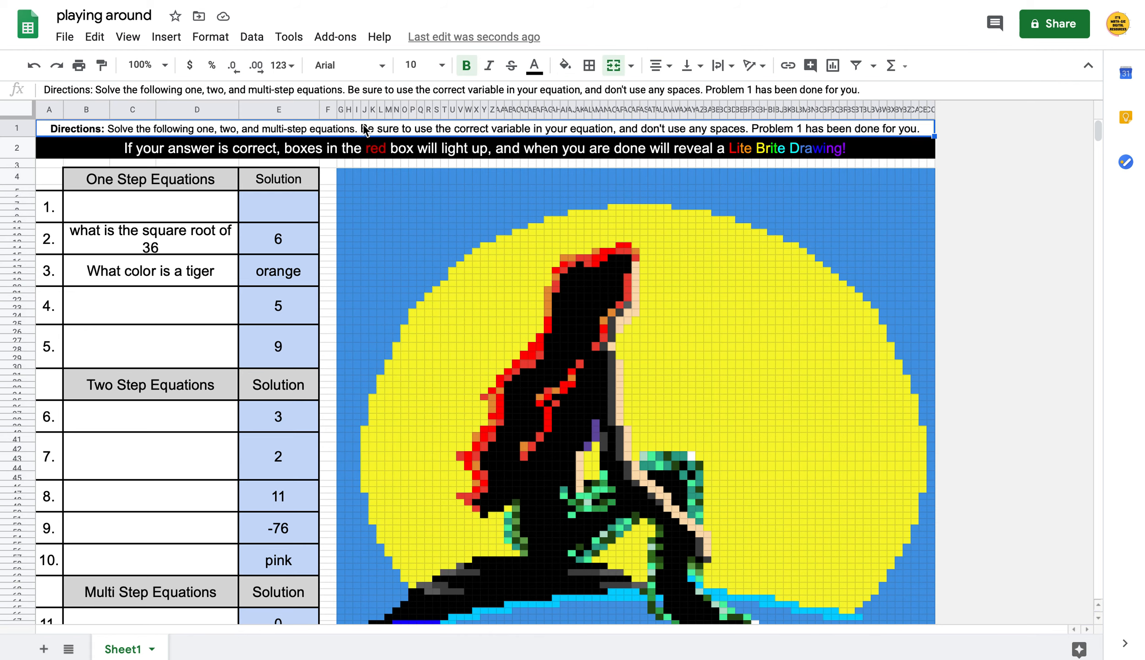
double_click(176, 137)
text(sdf)
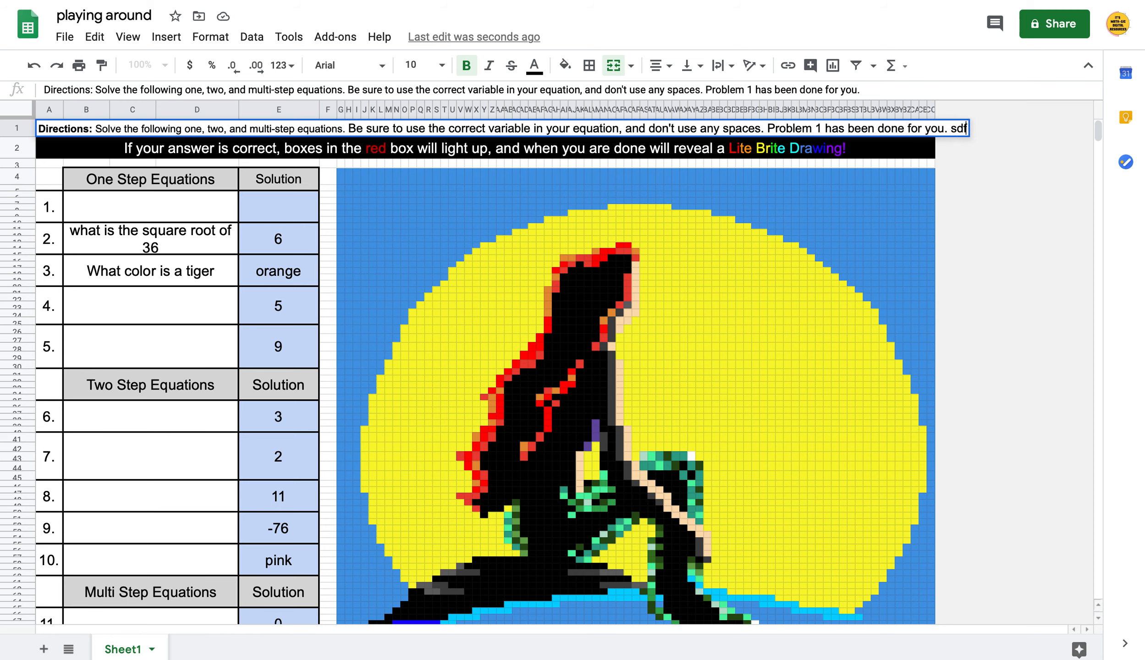
text(sdfsdgdfgdfg)
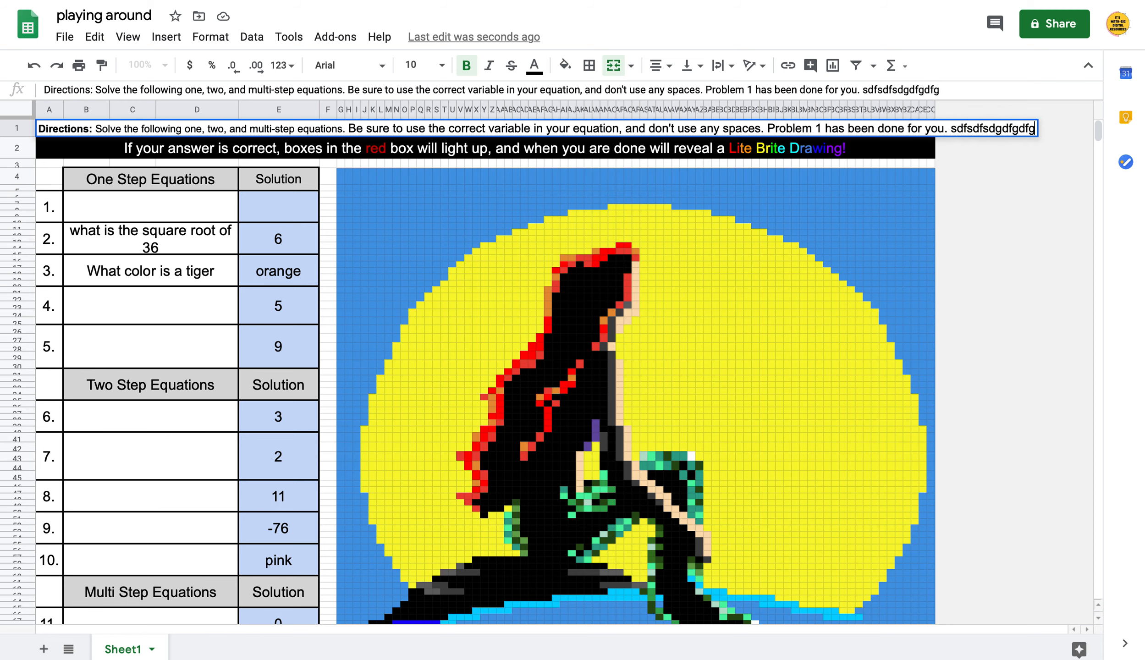
key(BackSpace)
key(BackSpace)
key(BackSpace)
key(BackSpace)
key(BackSpace)
key(BackSpace)
key(BackSpace)
key(BackSpace)
key(BackSpace)
key(BackSpace)
key(BackSpace)
key(ctrl+a)
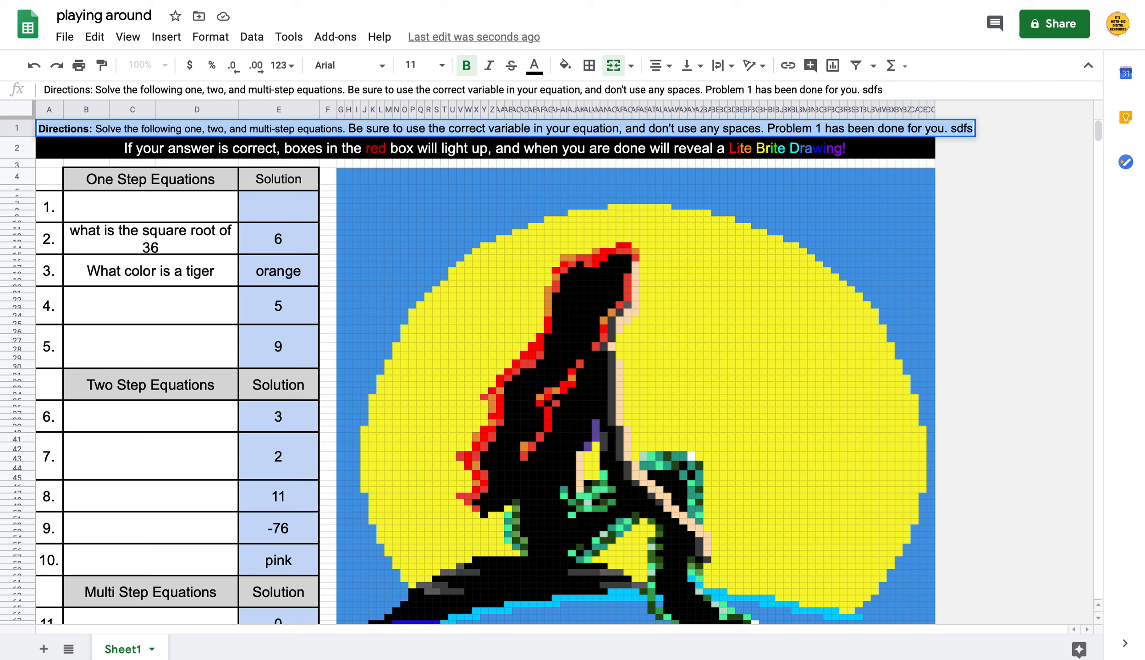
key(BackSpace)
text(sdfsdfsjhdfksjhfksjdh f)
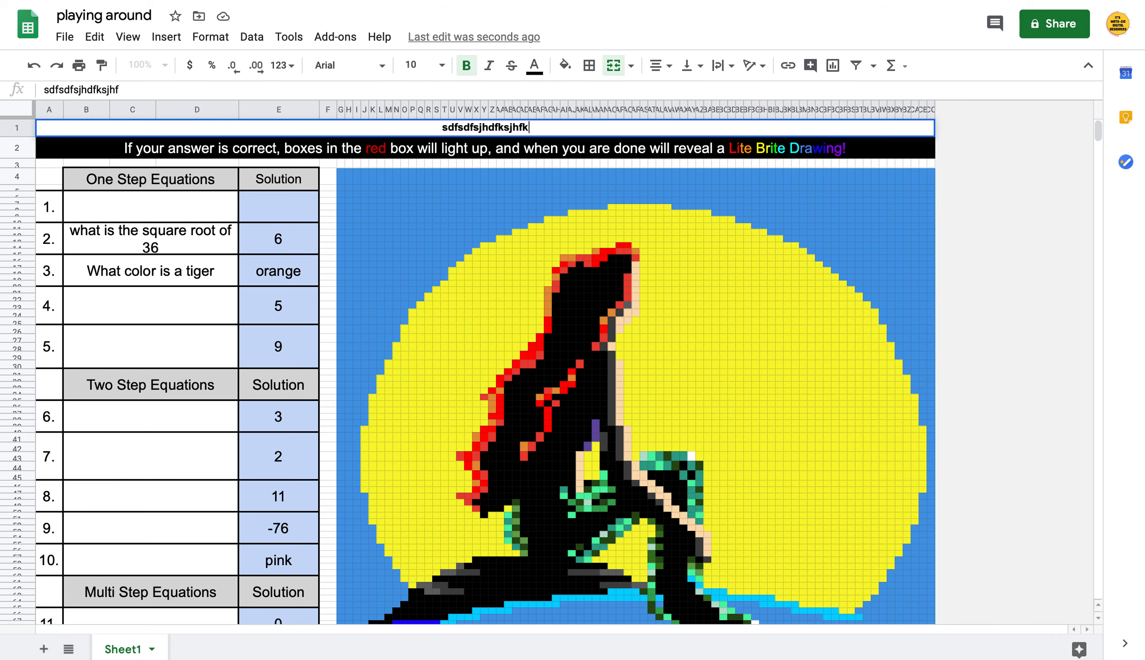
click(313, 148)
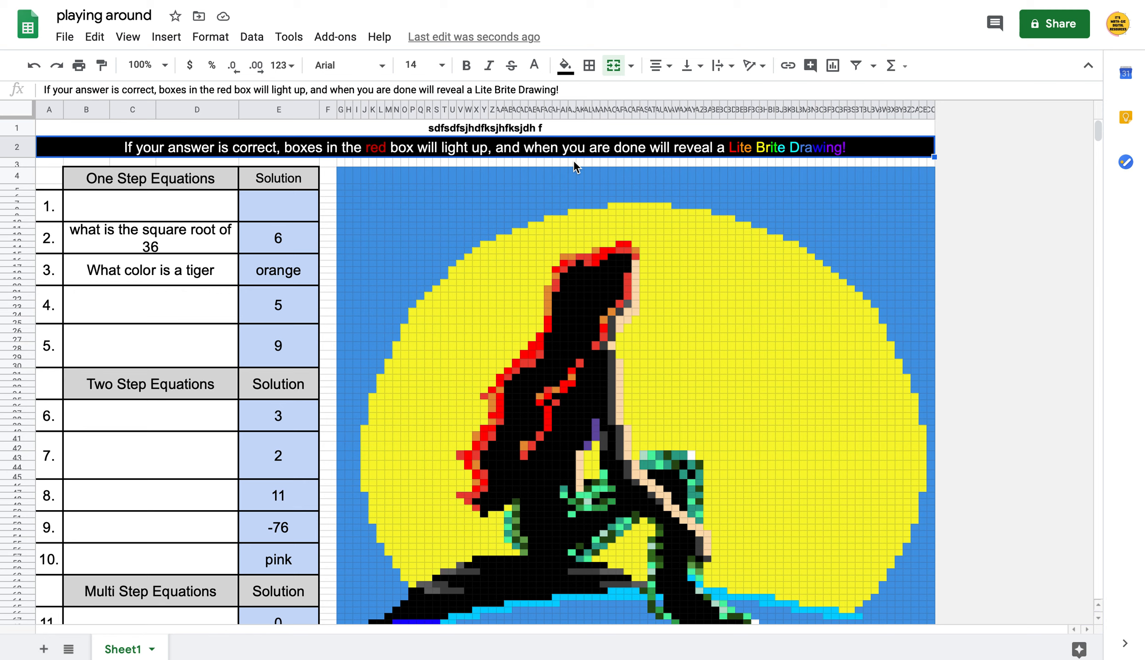
scroll(735, 264, down, 2)
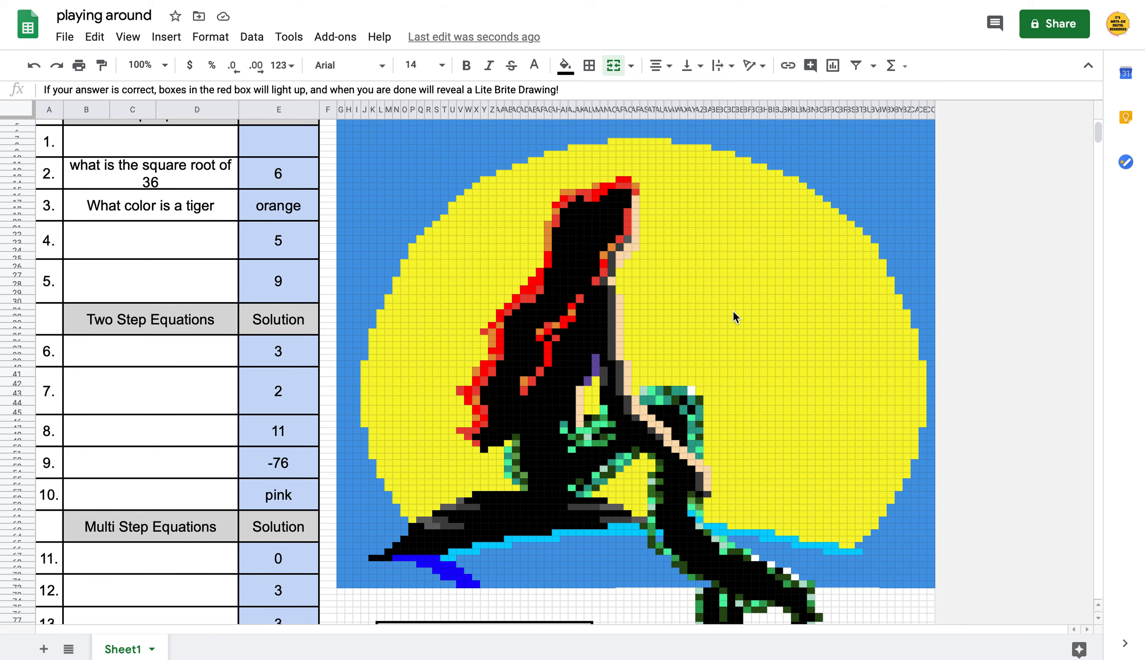